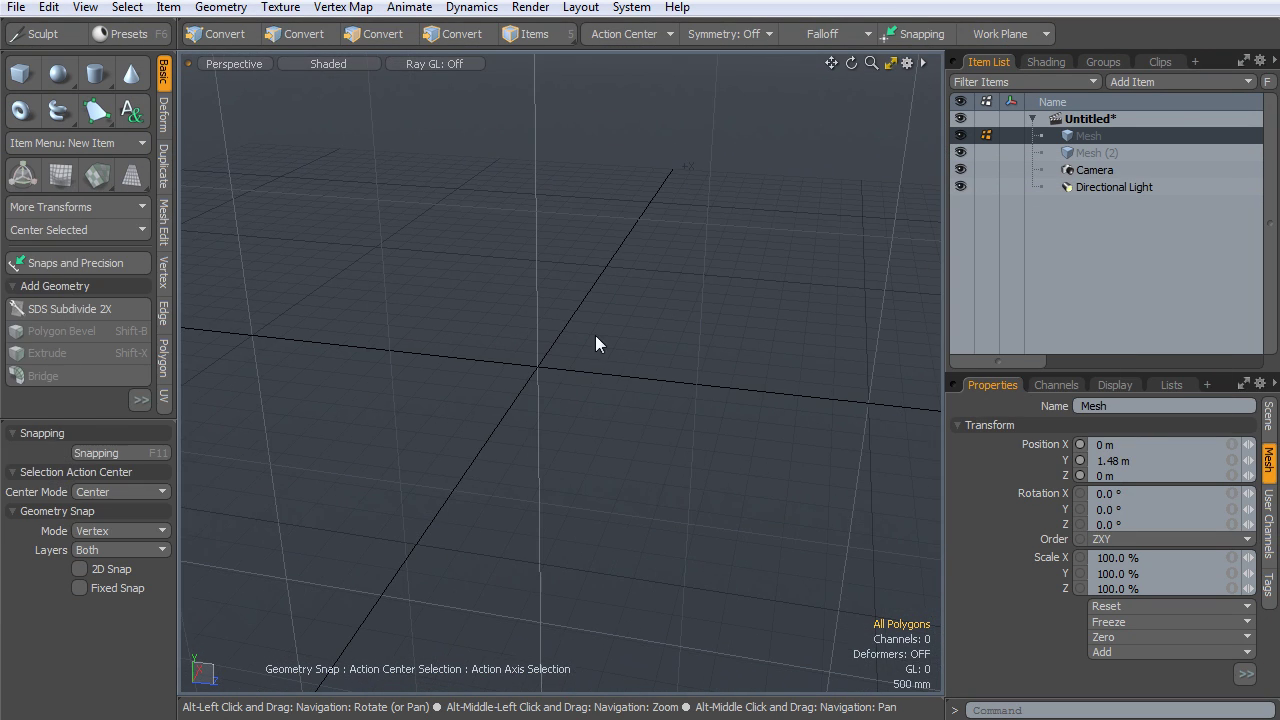
Examine the modeling tool sets for Deform, Duplicate, Mesh Edit, Vertex, Edge, Polygon and UV, ending on the Basic set
mouse_move(595, 343)
alt+mouse_down()
mouse_move(780, 294)
mouse_move(638, 338)
mouse_move(682, 319)
mouse_move(602, 366)
alt+mouse_up()
key(3)
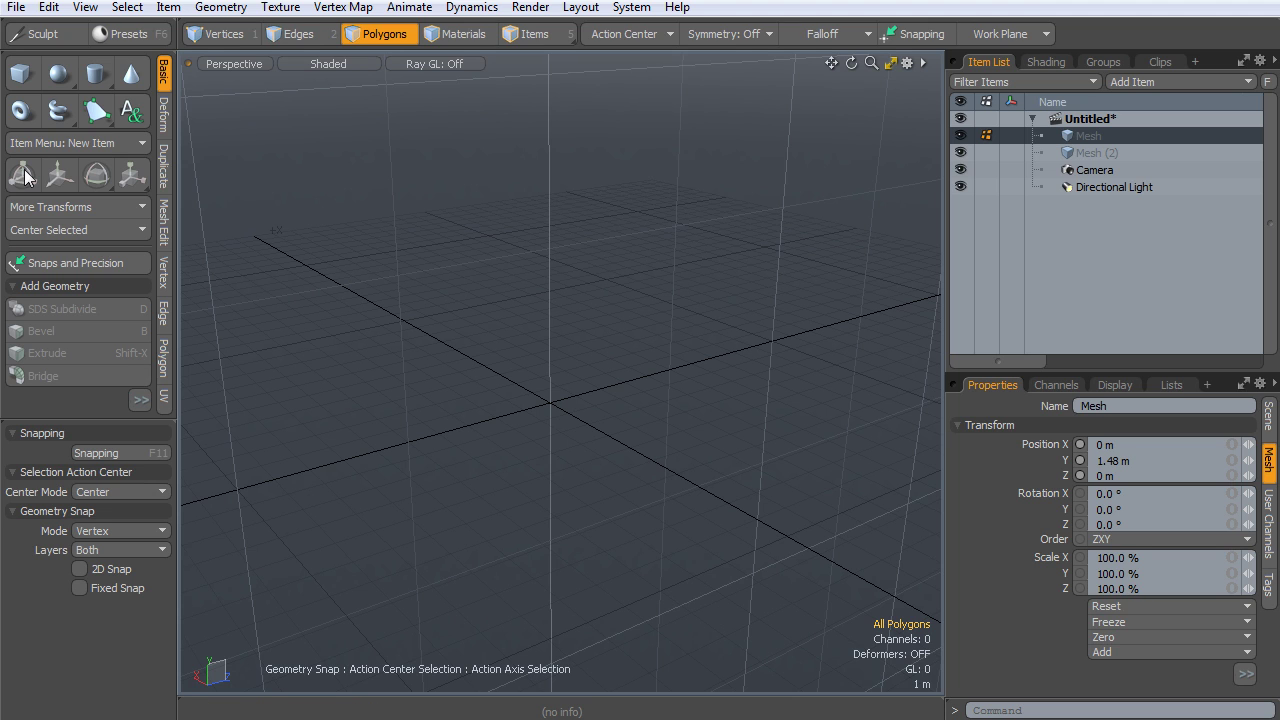
click(164, 115)
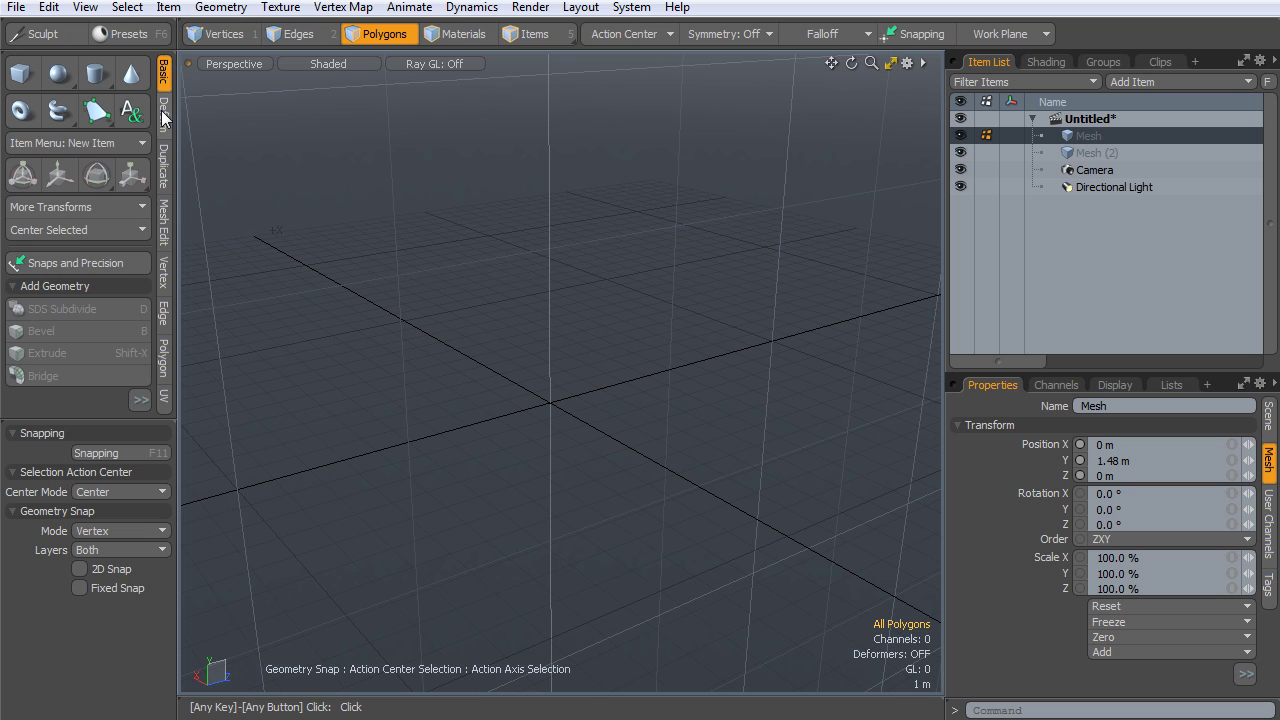
click(165, 168)
click(166, 222)
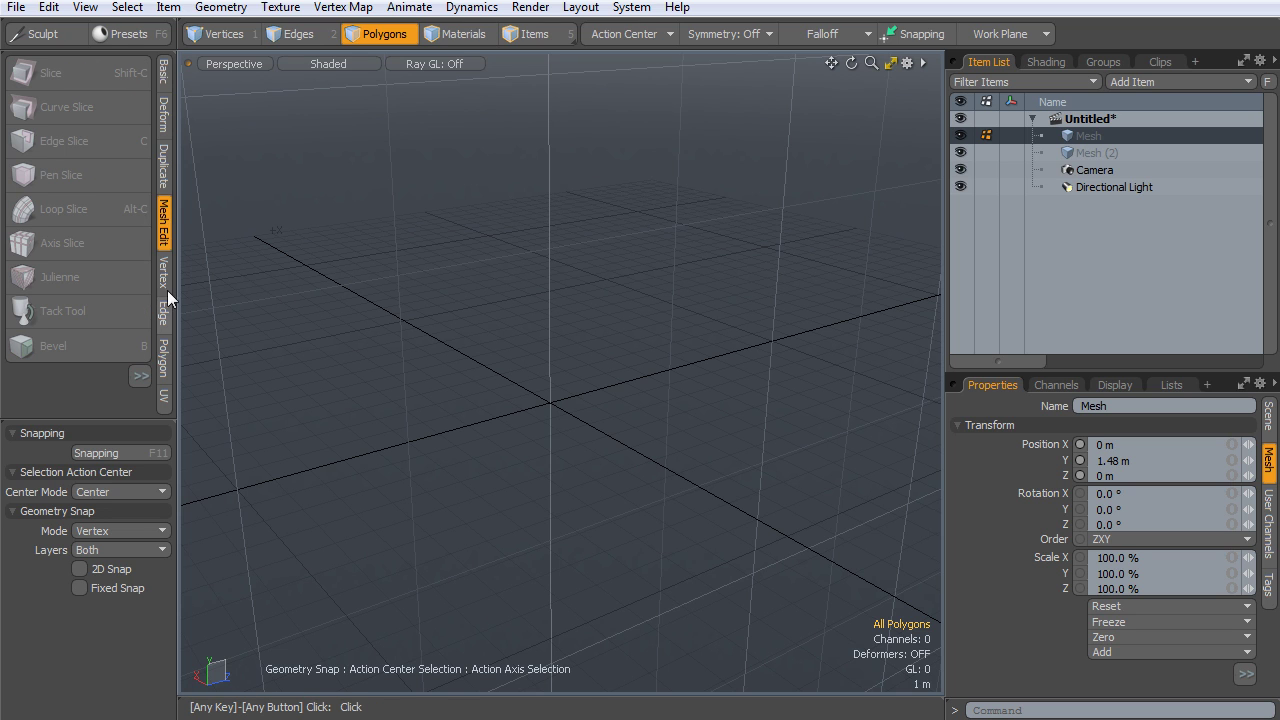
click(164, 272)
click(164, 316)
click(166, 362)
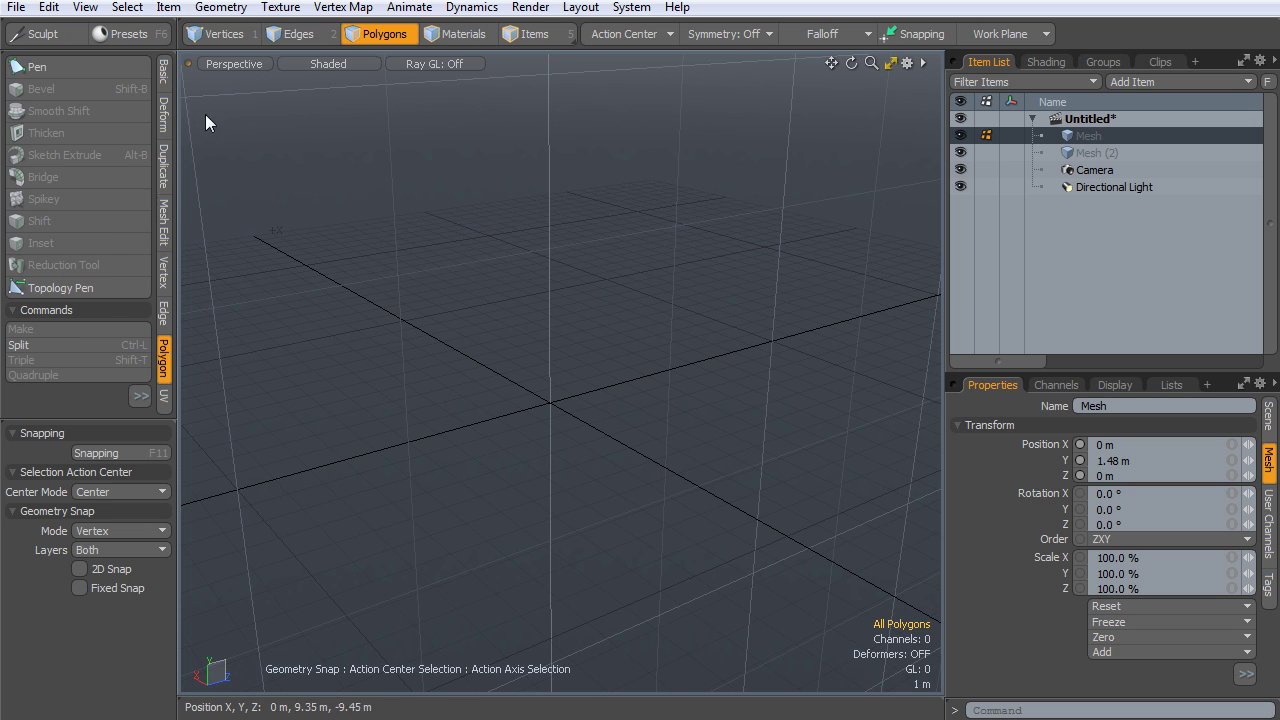
click(162, 398)
click(167, 76)
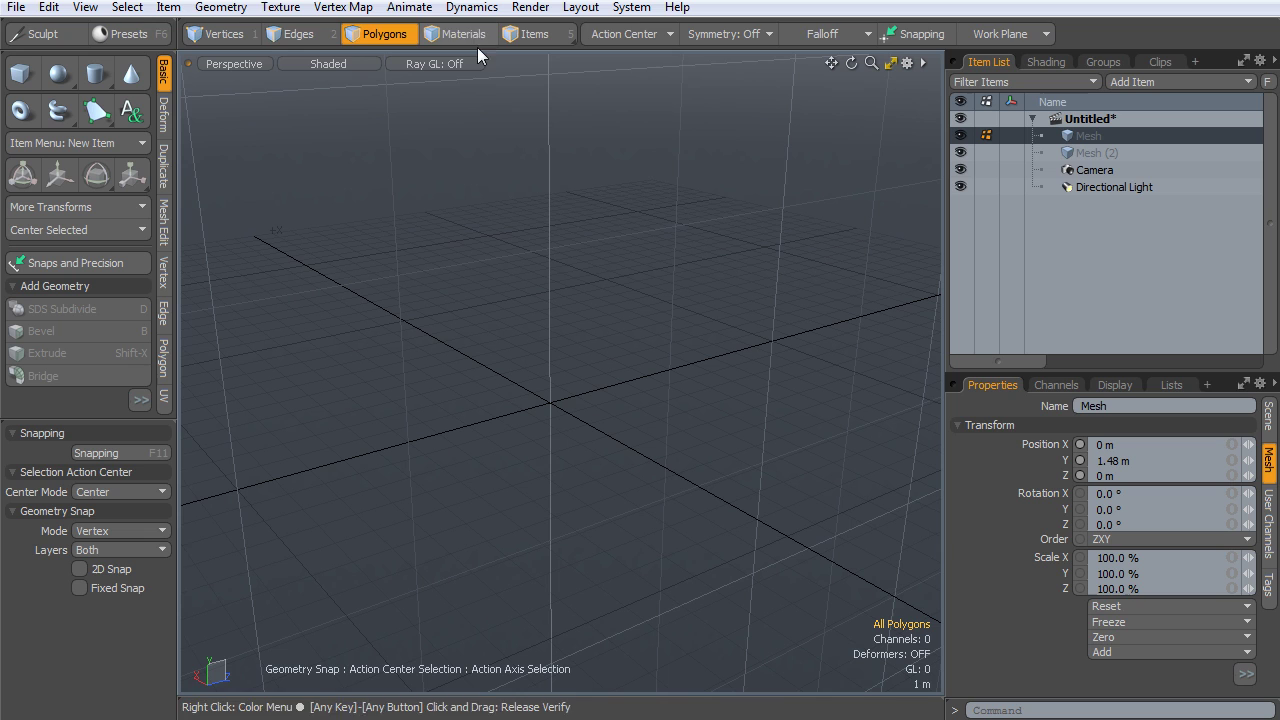
Go through the Materials and Items selection modes and return to Polygons mode
click(438, 34)
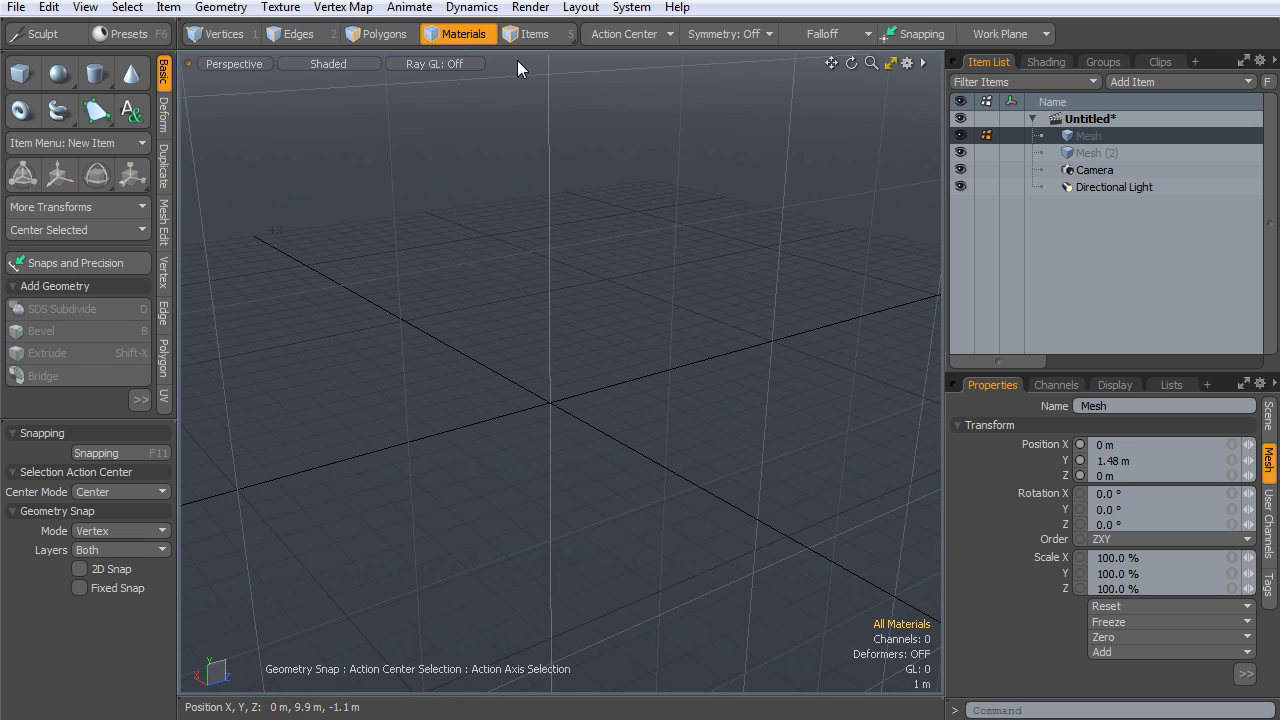
key(5)
click(372, 34)
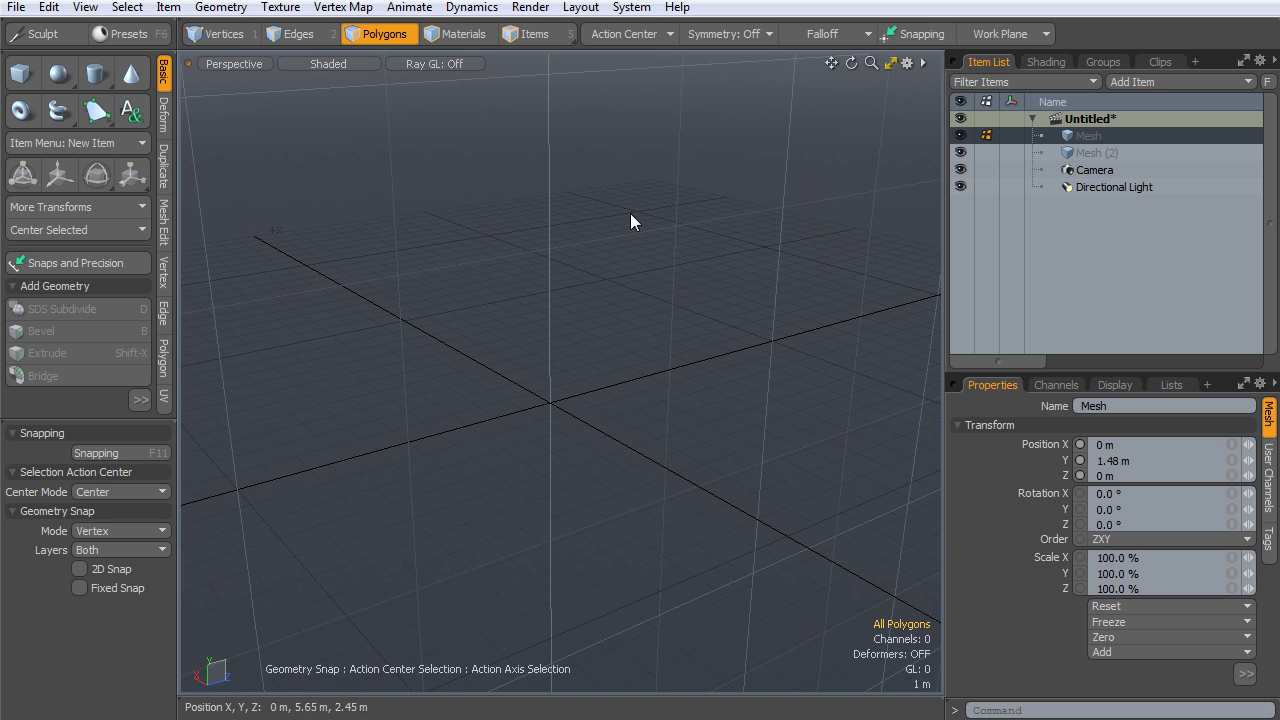
Review the available mouse input presets in the Remapping preferences without changing them, and close the preferences
click(634, 8)
click(662, 29)
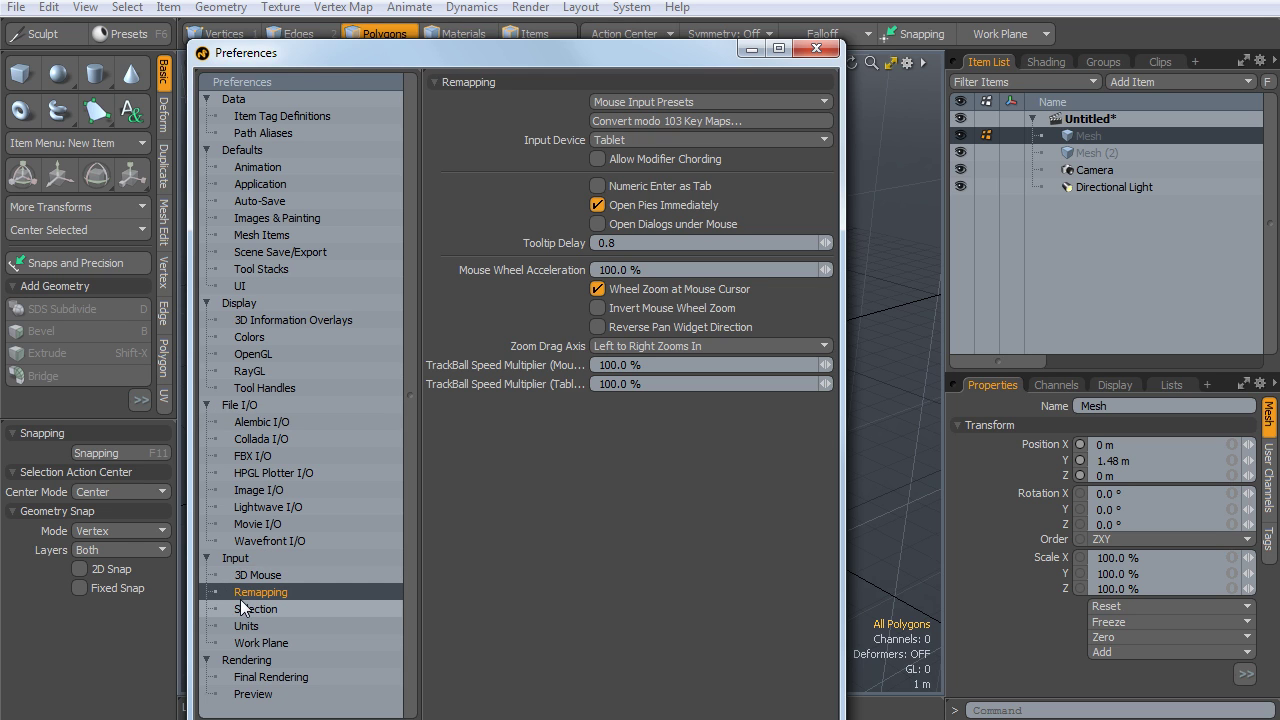
click(671, 101)
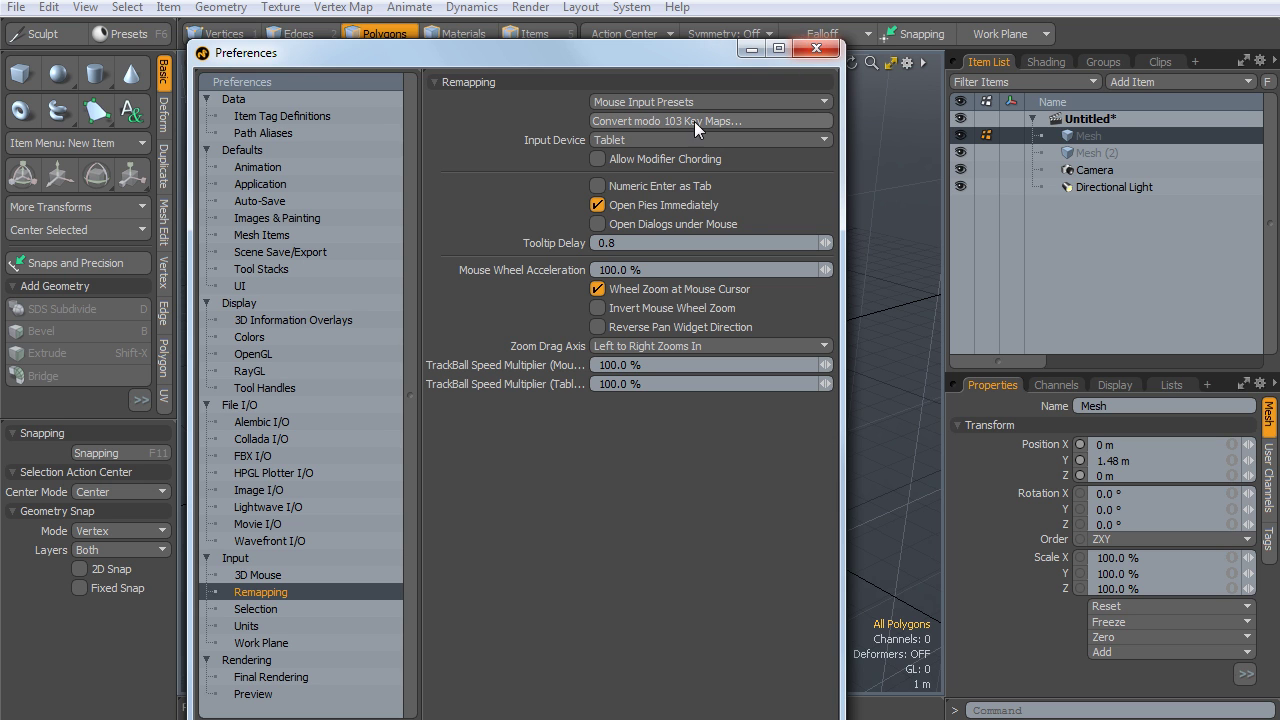
click(684, 101)
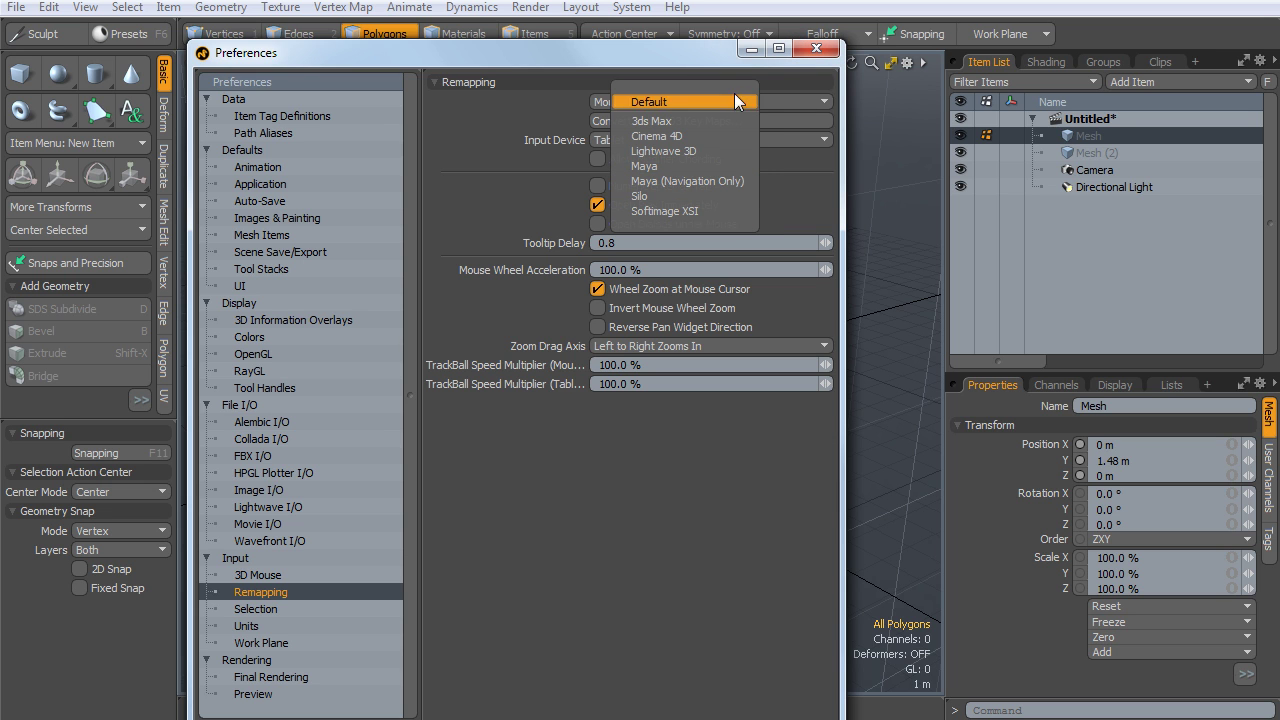
click(815, 52)
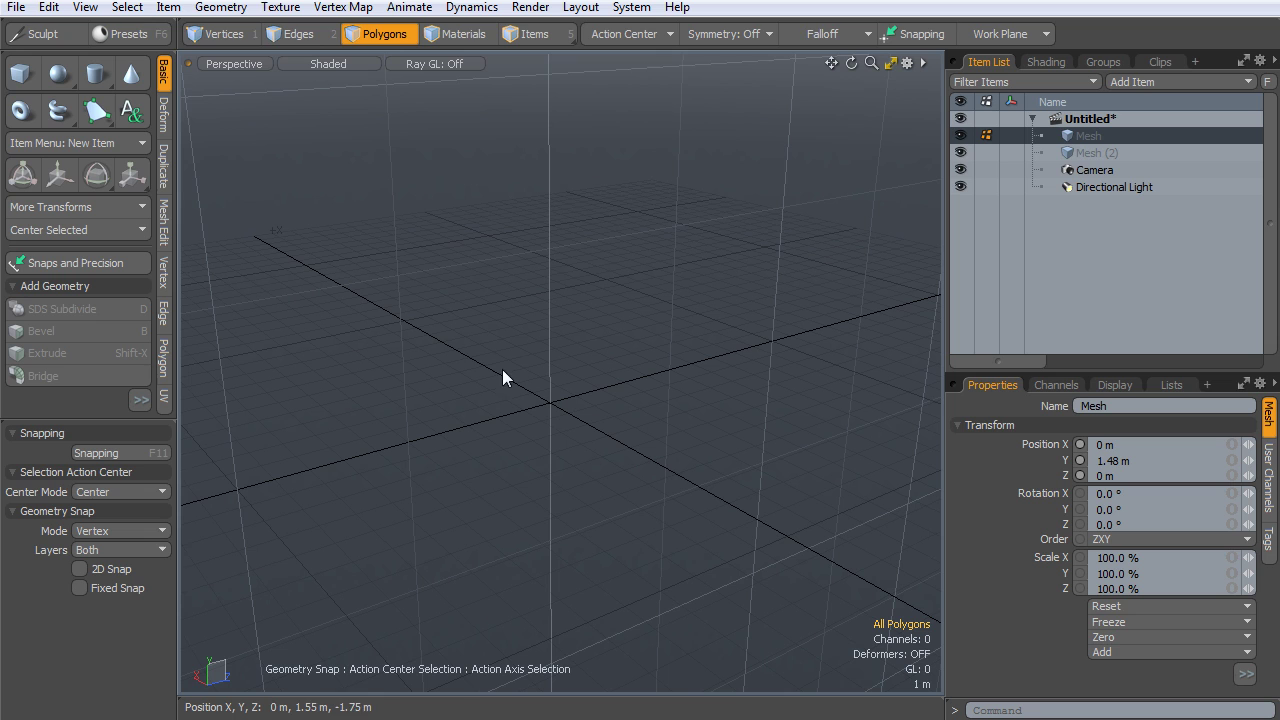
Delete the empty Mesh (2) item and make the remaining Mesh item active
alt+drag(500, 396, 649, 287)
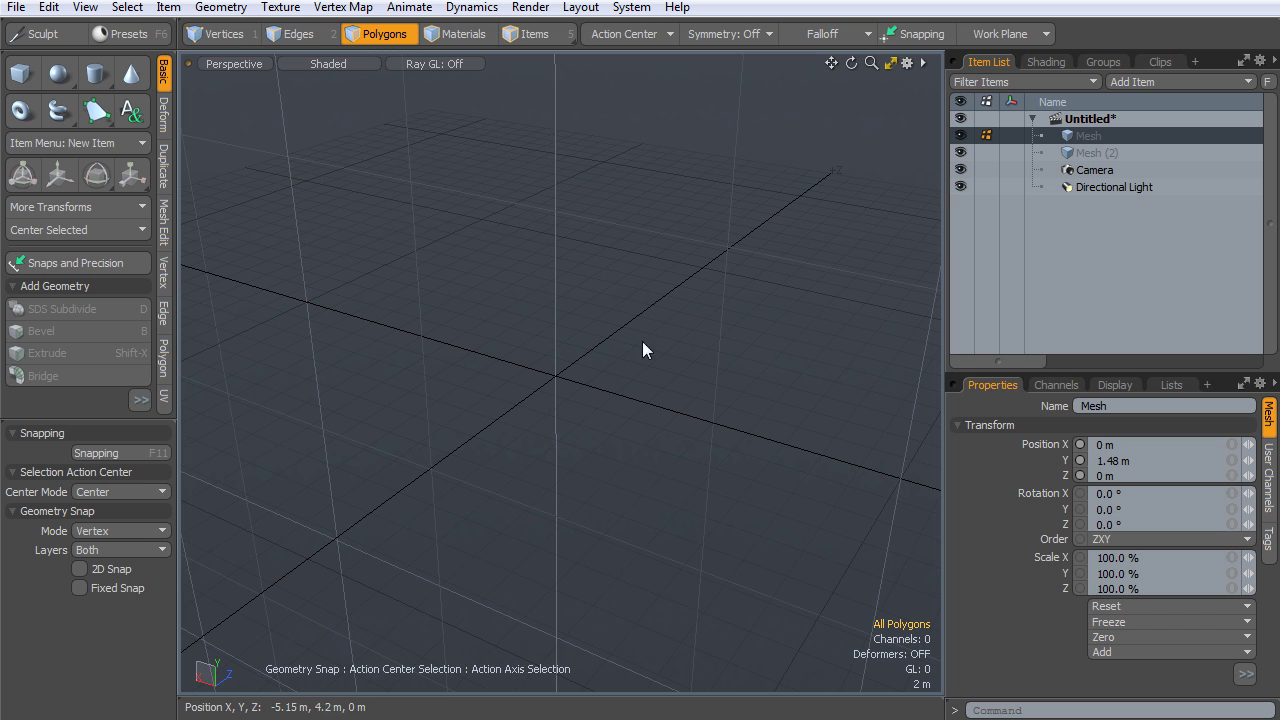
alt+drag(578, 362, 594, 386)
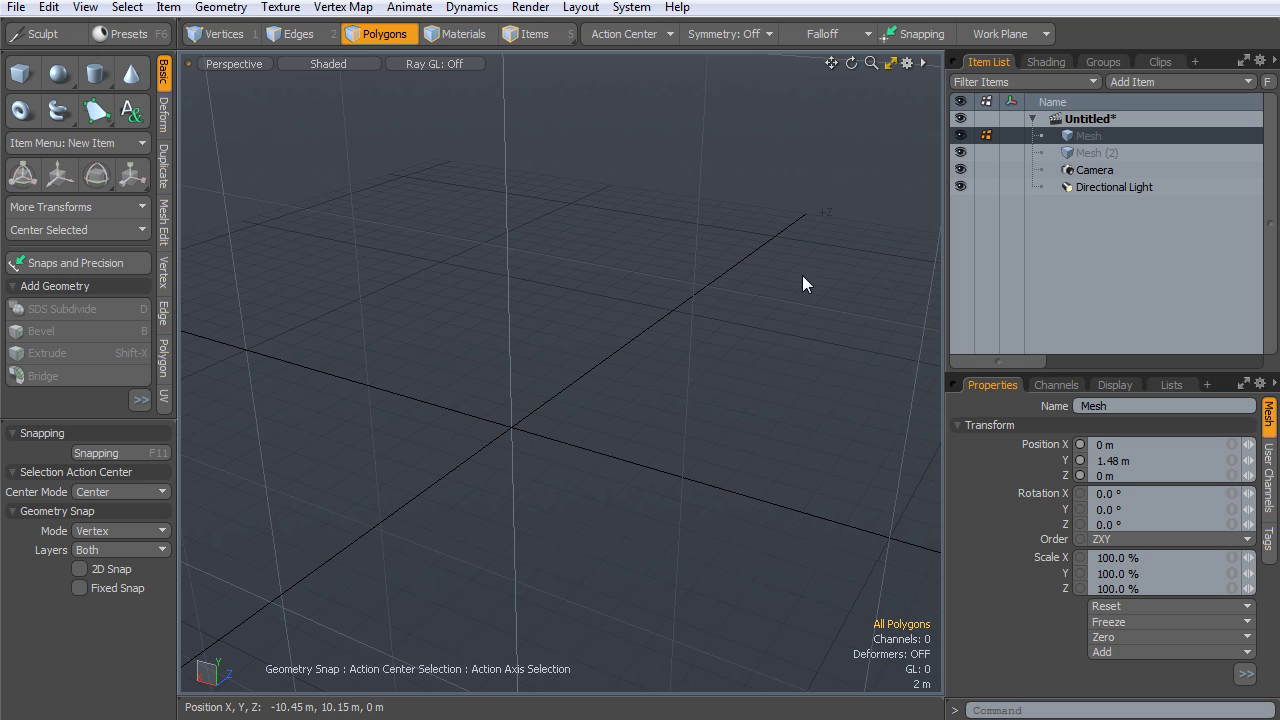
click(1081, 143)
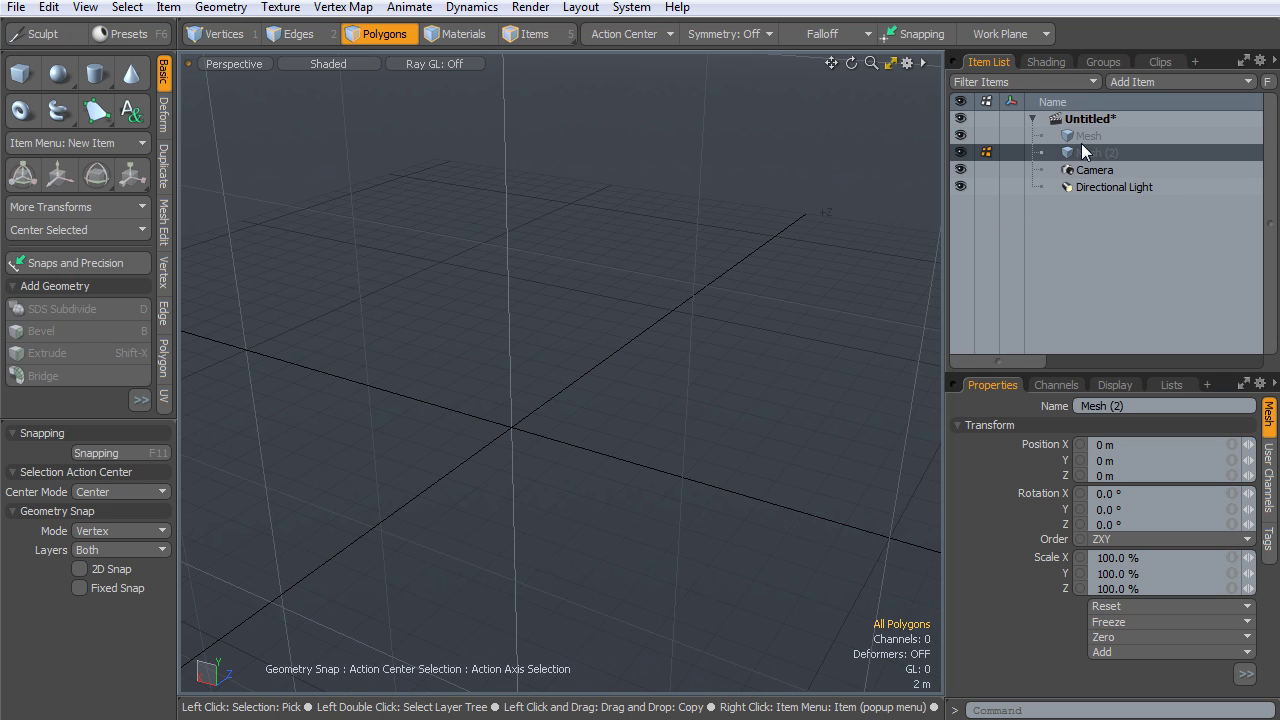
key(Delete)
click(1098, 133)
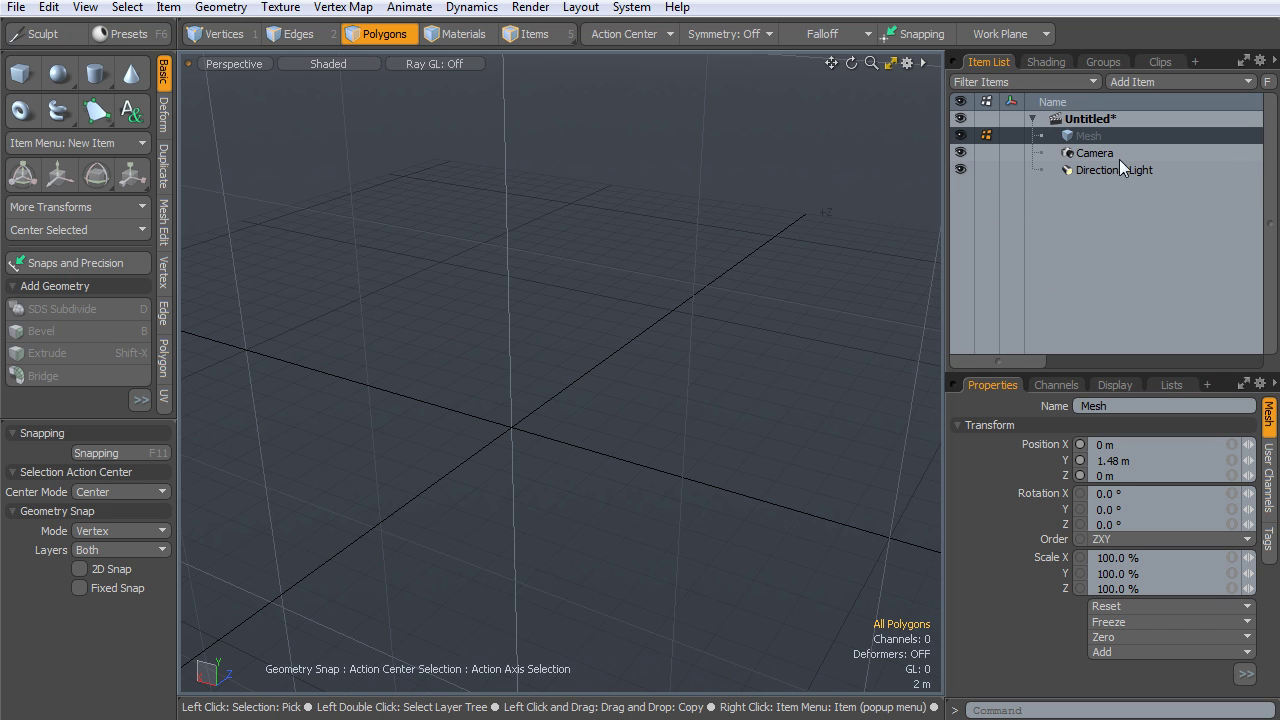
Create a cube primitive about 8.75 m by 7.85 m by 7.15 m in the Mesh item
alt+drag(585, 398, 498, 321)
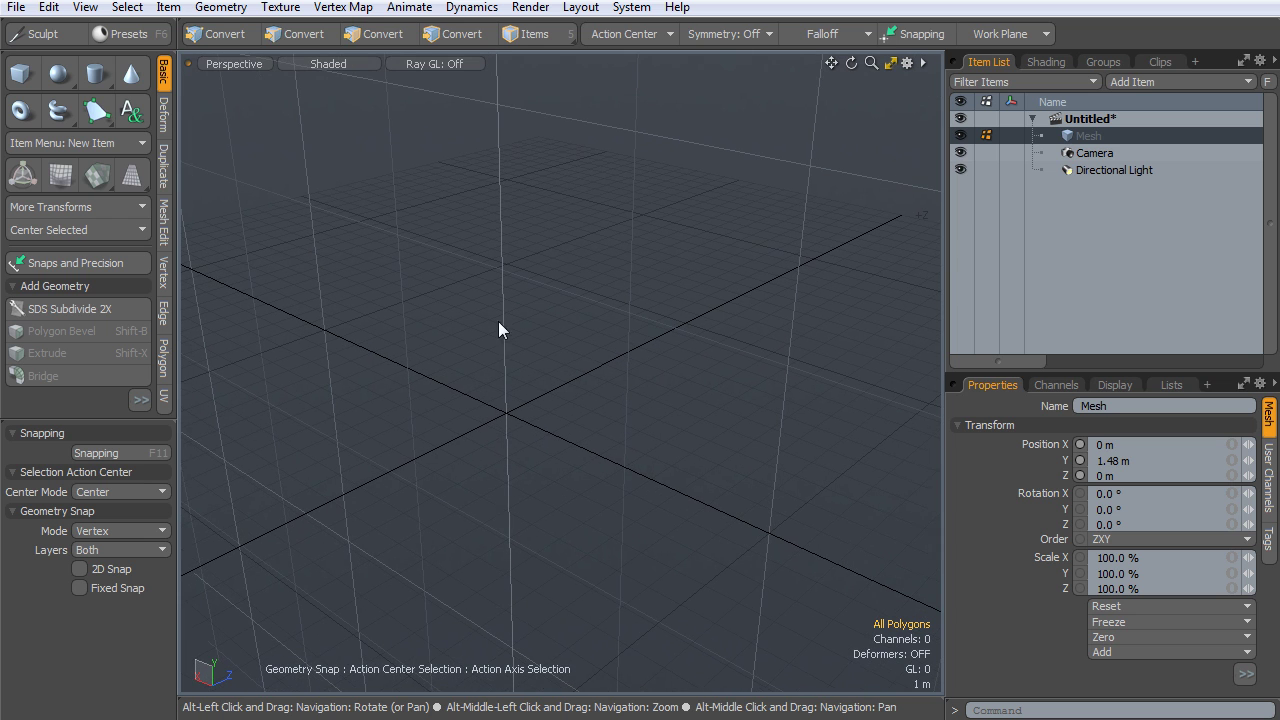
click(20, 74)
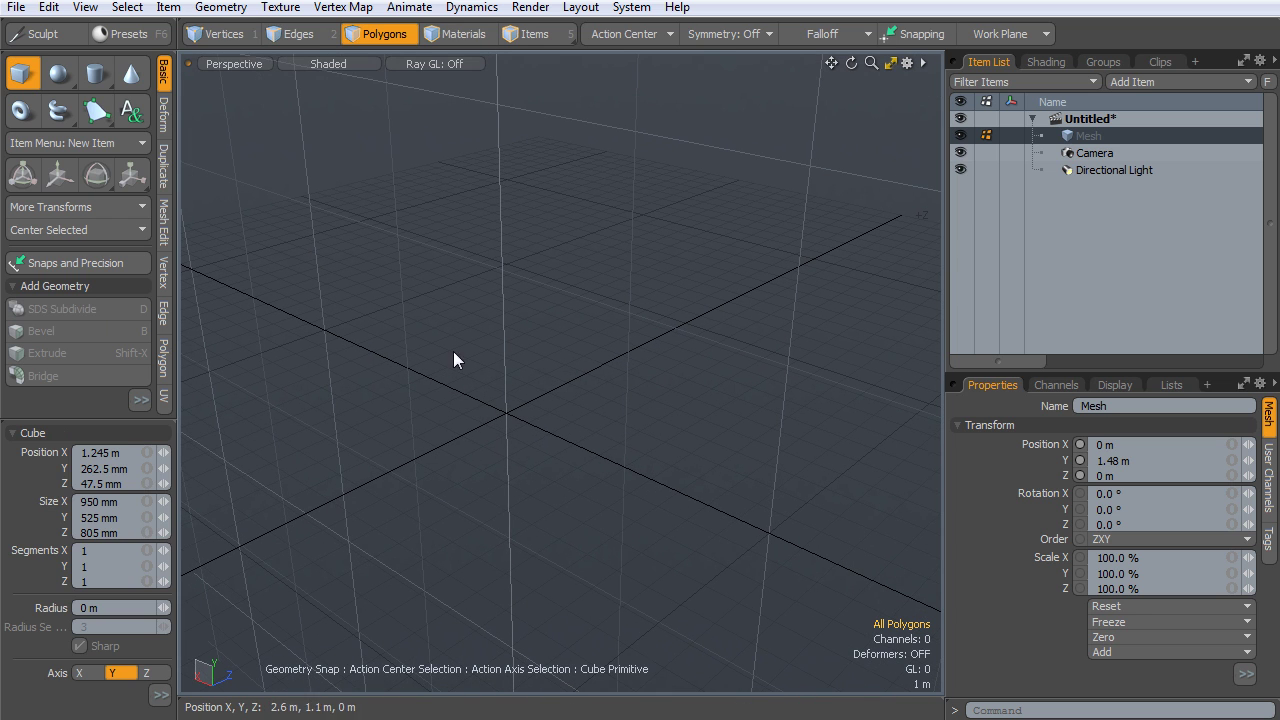
drag(425, 322, 663, 429)
drag(571, 366, 446, 410)
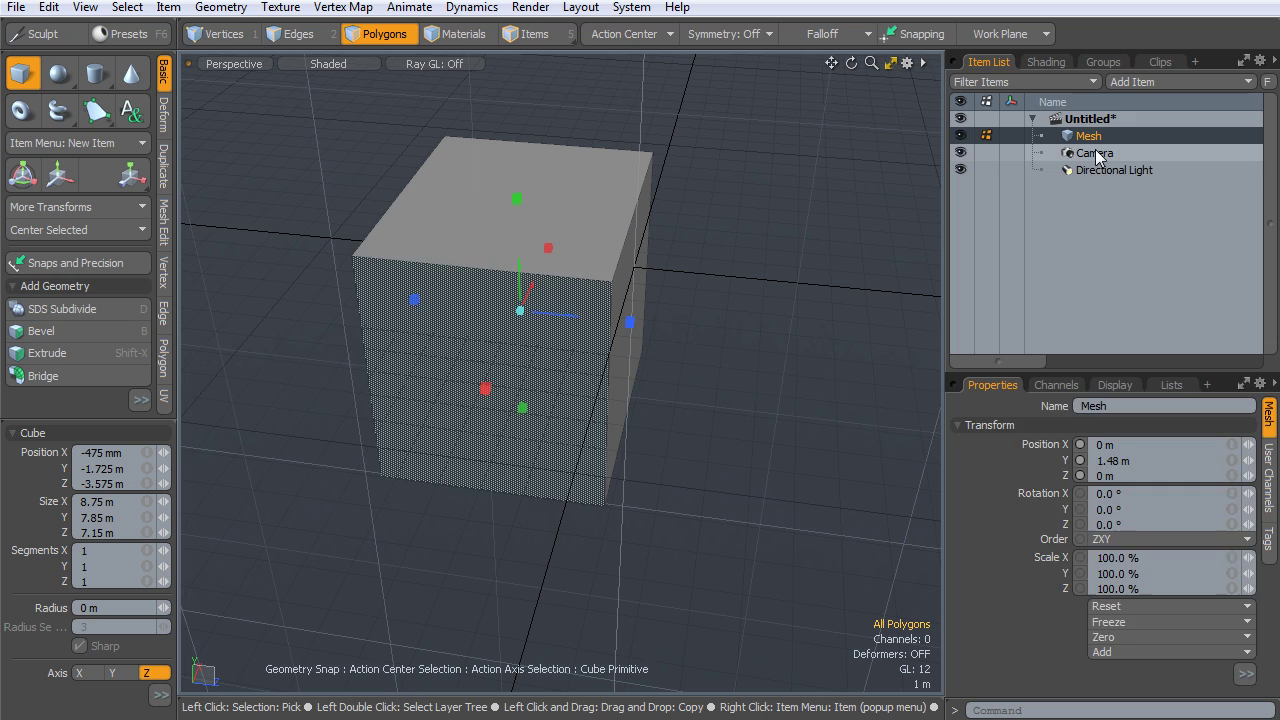
click(1102, 153)
click(1088, 136)
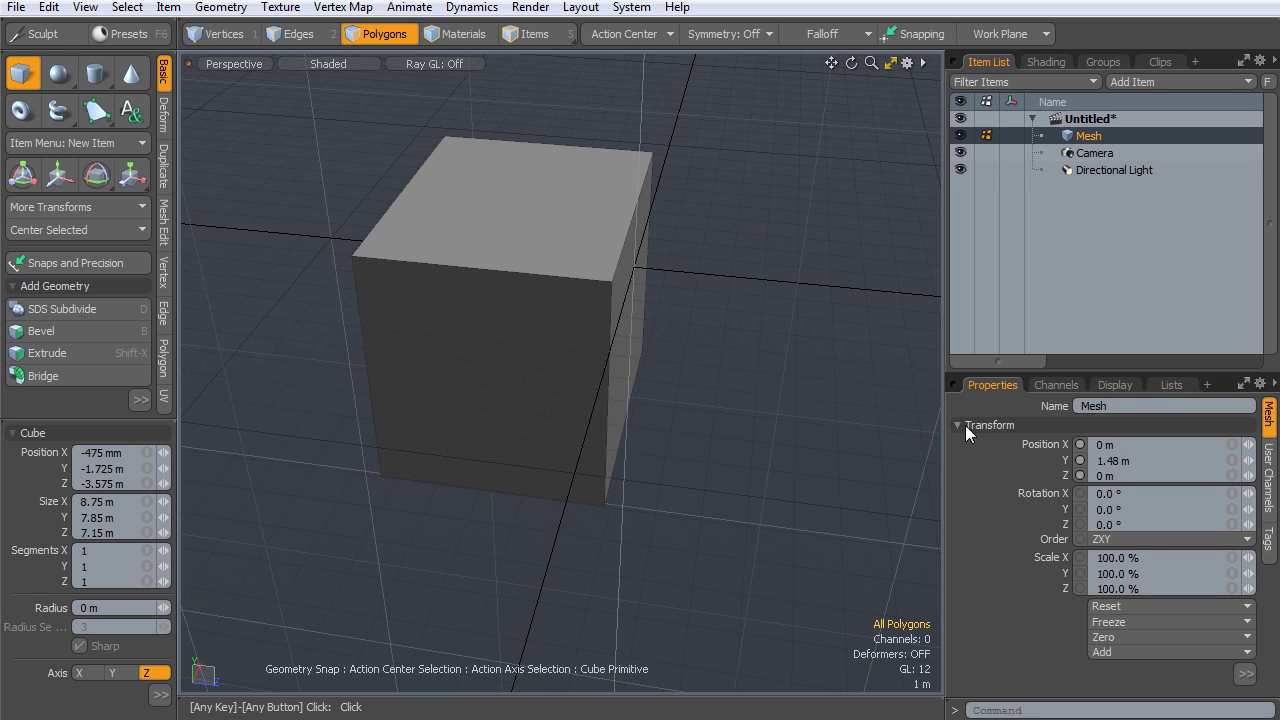
Create a sphere primitive beside the cube in the same mesh, with radii of about 7.9, 7.2 and 7.25 m
alt+drag(900, 410, 695, 460)
scroll(700, 458, up, 5)
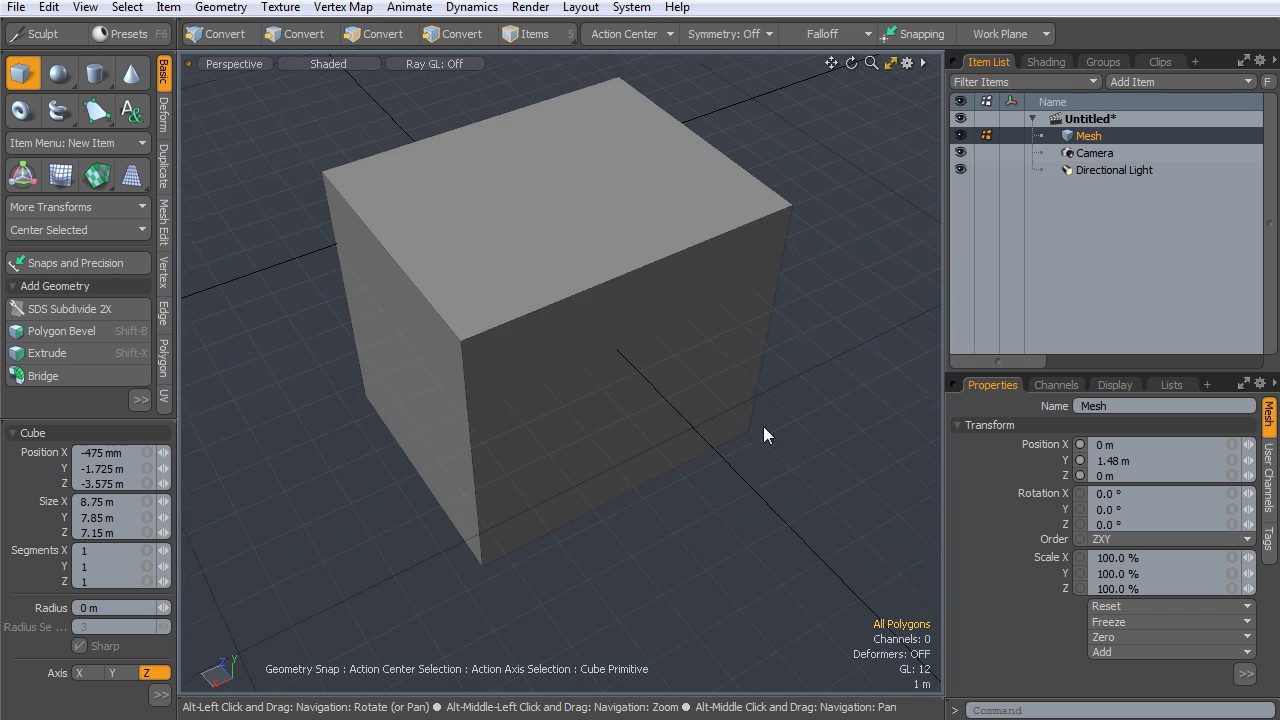
alt+scroll(763, 392, down, 4)
alt+middle_drag(713, 418, 673, 447)
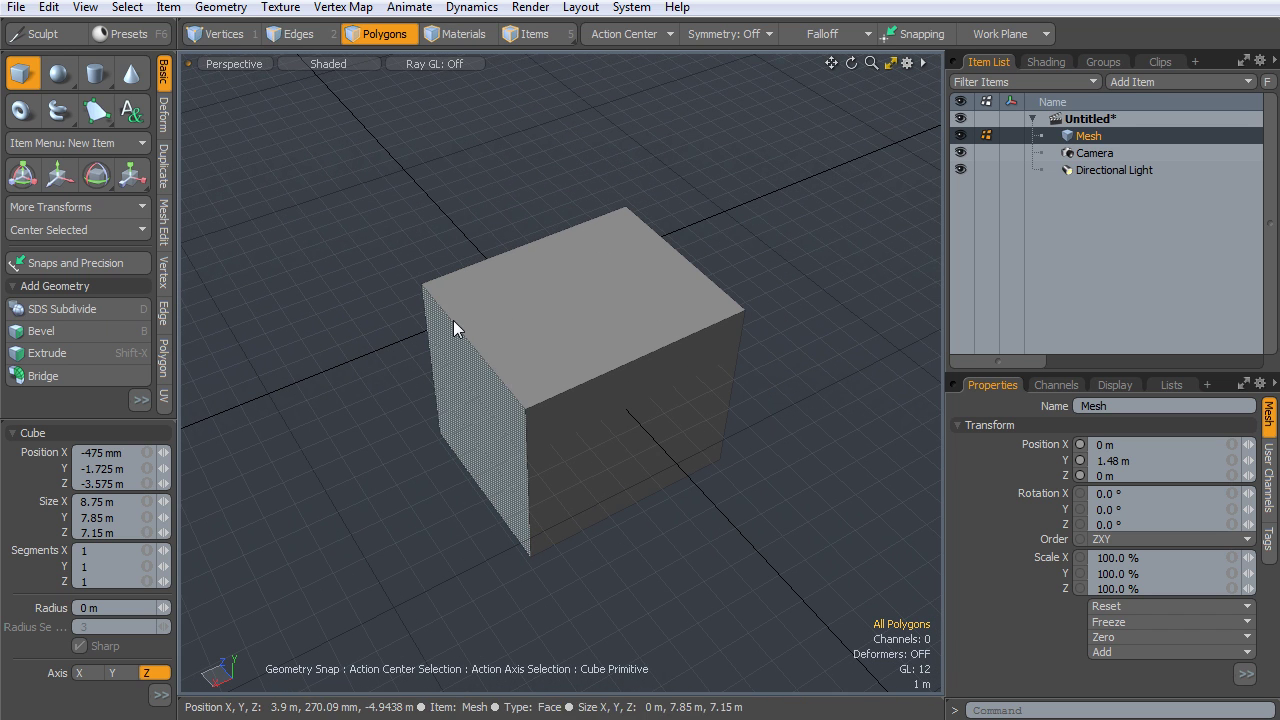
click(58, 73)
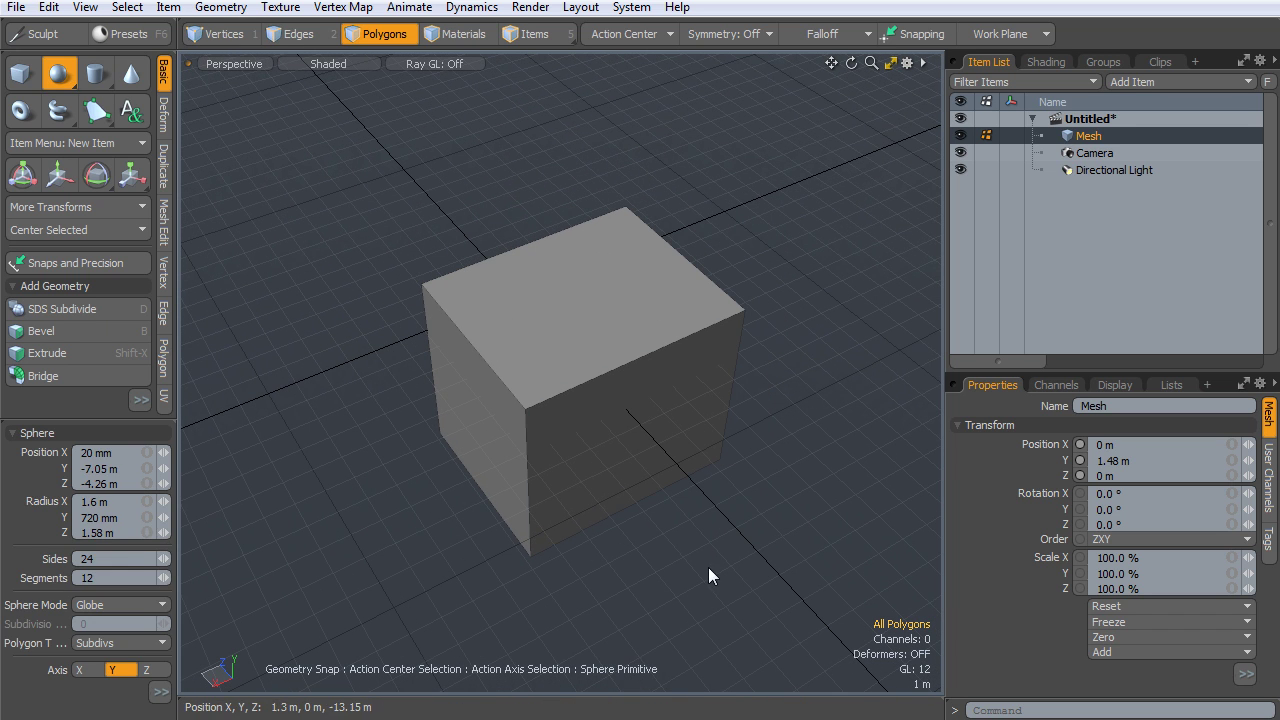
alt+shift+drag(708, 567, 658, 298)
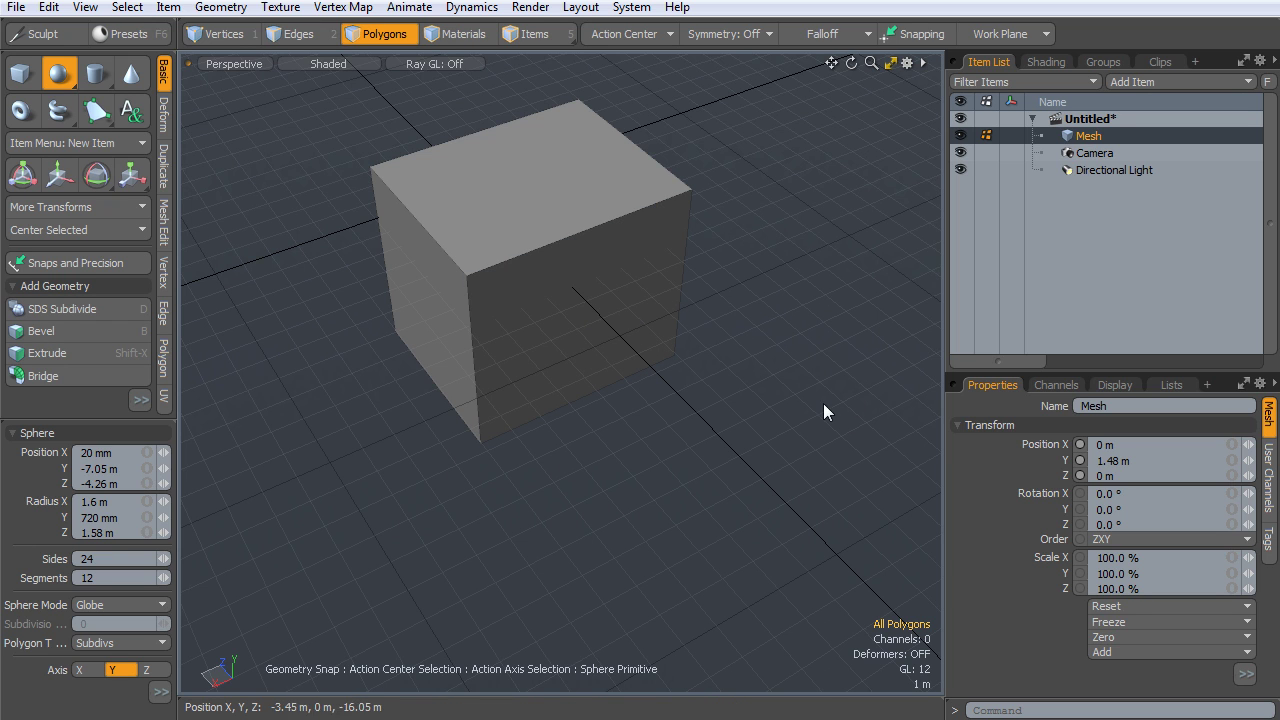
drag(846, 408, 486, 364)
alt+shift+drag(675, 388, 493, 357)
drag(666, 382, 680, 190)
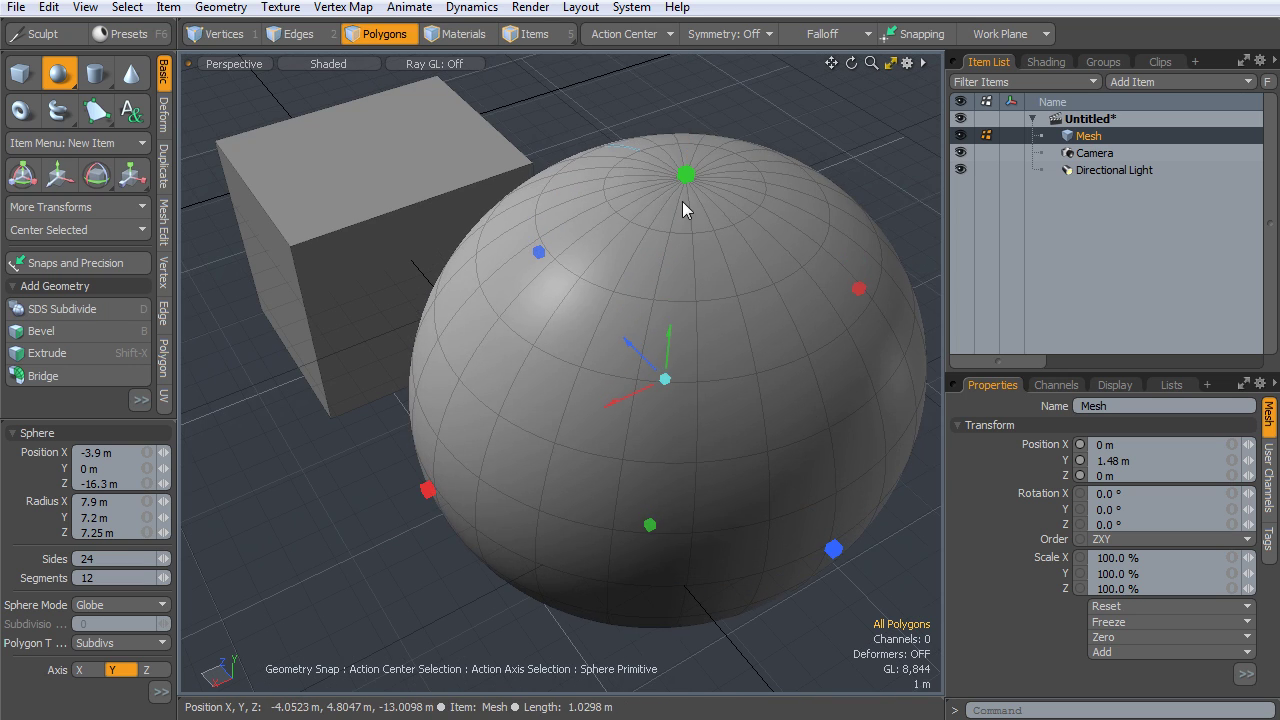
scroll(682, 201, down, 4)
alt+drag(622, 360, 799, 302)
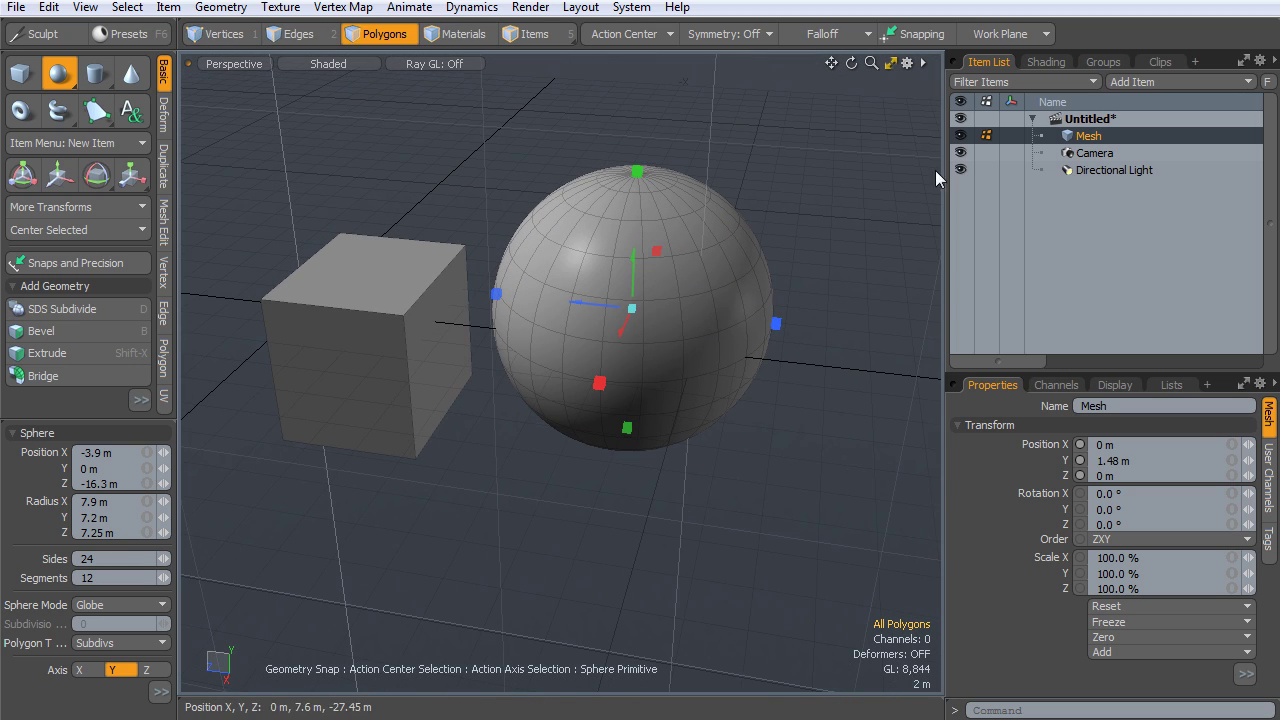
alt+shift+drag(618, 481, 620, 482)
scroll(620, 482, up, 3)
key(space)
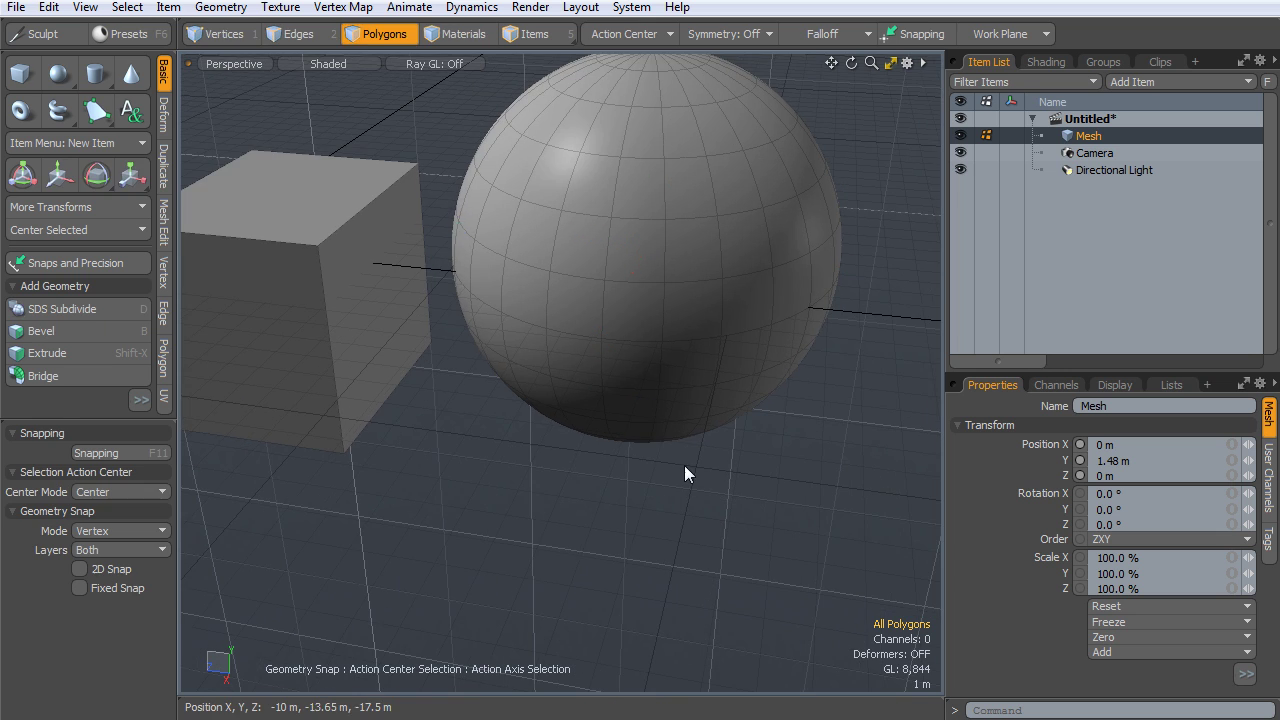
Try moving the mesh geometry with nothing selected in Polygons mode, undo the move and drop the Move tool
alt+shift+drag(720, 447, 690, 345)
scroll(762, 410, down, 3)
key(3)
key(w)
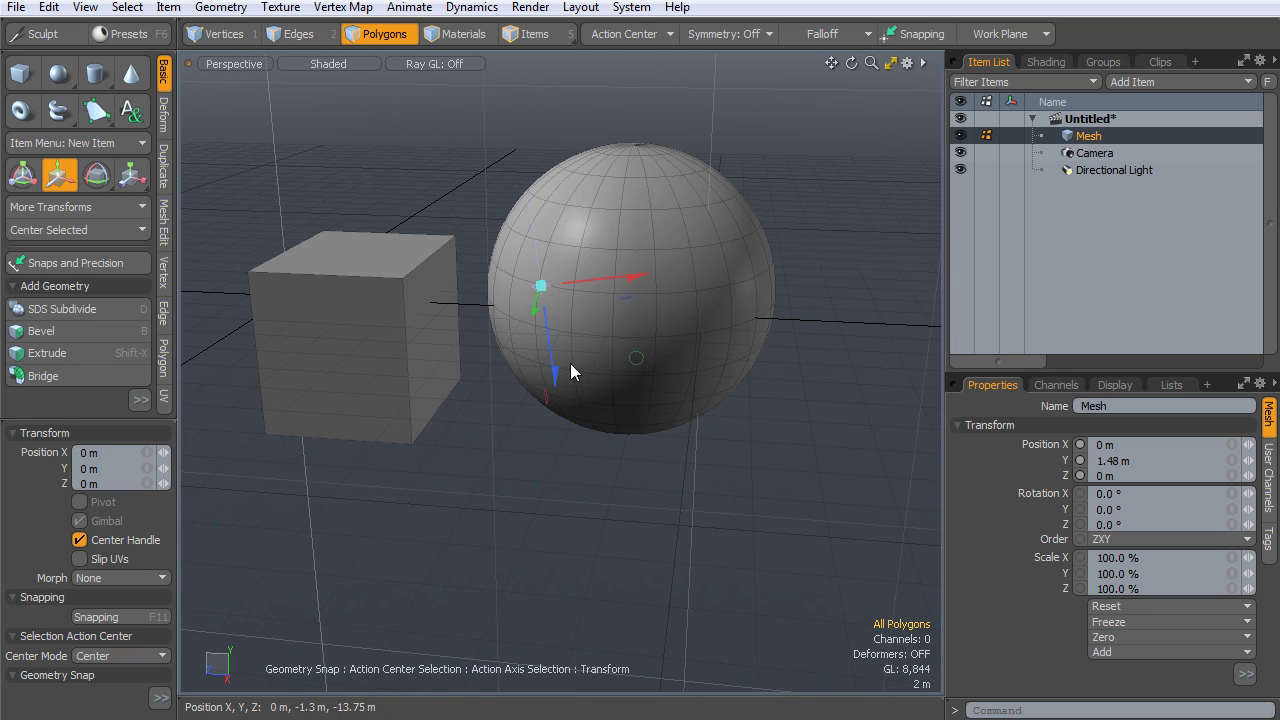
drag(570, 365, 632, 308)
key(ctrl+z)
alt+drag(700, 453, 477, 464)
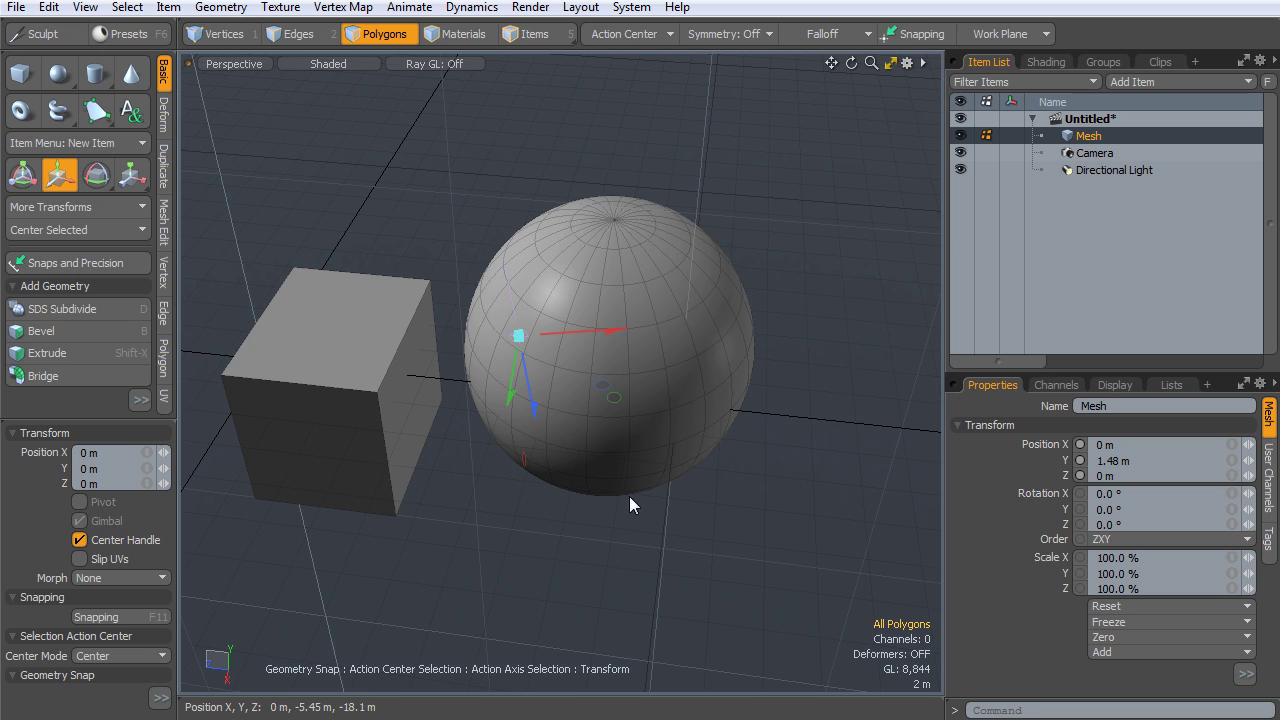
key(space)
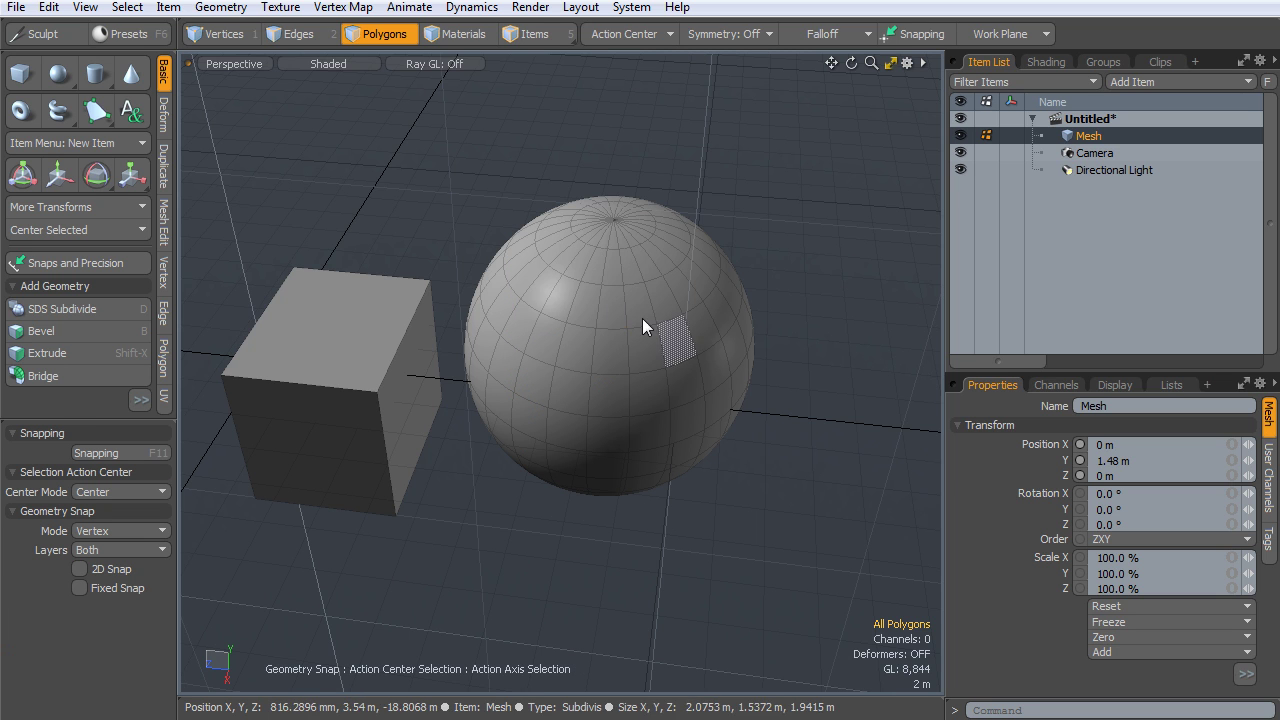
Select all of the sphere's connected polygons, cut them from Mesh and paste them into a new mesh item
click(636, 304)
double_click(648, 338)
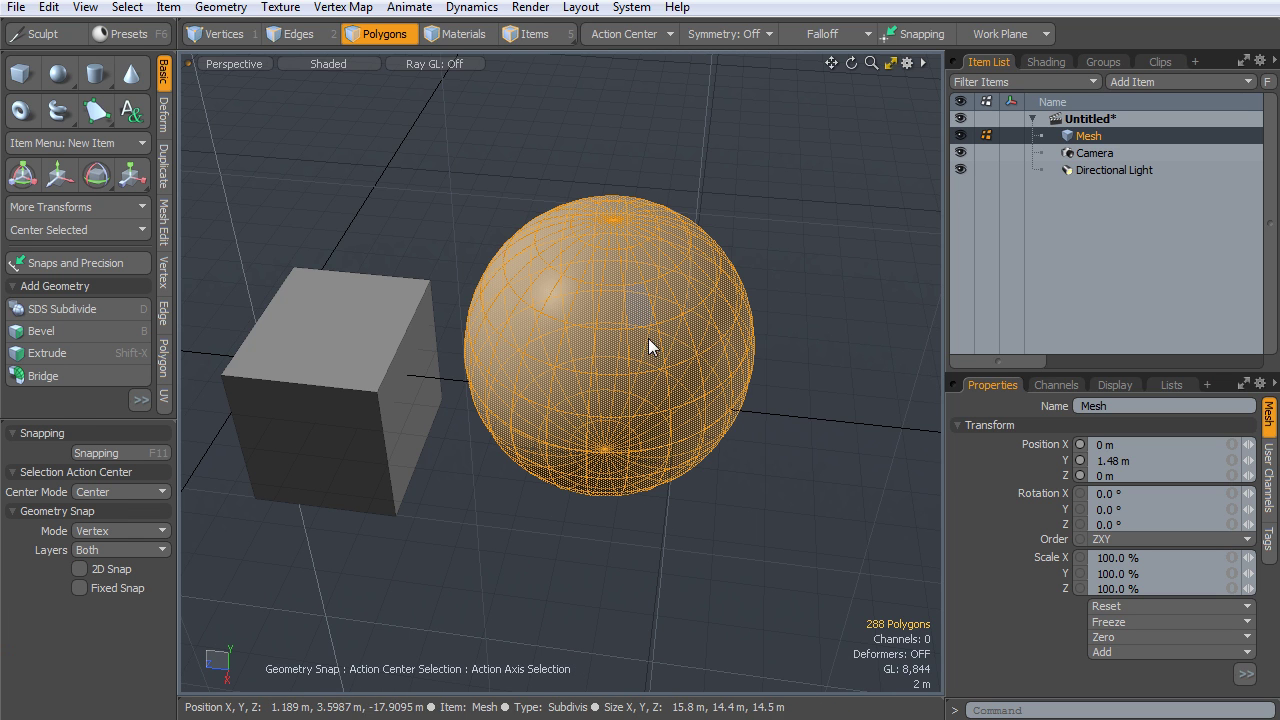
key(Delete)
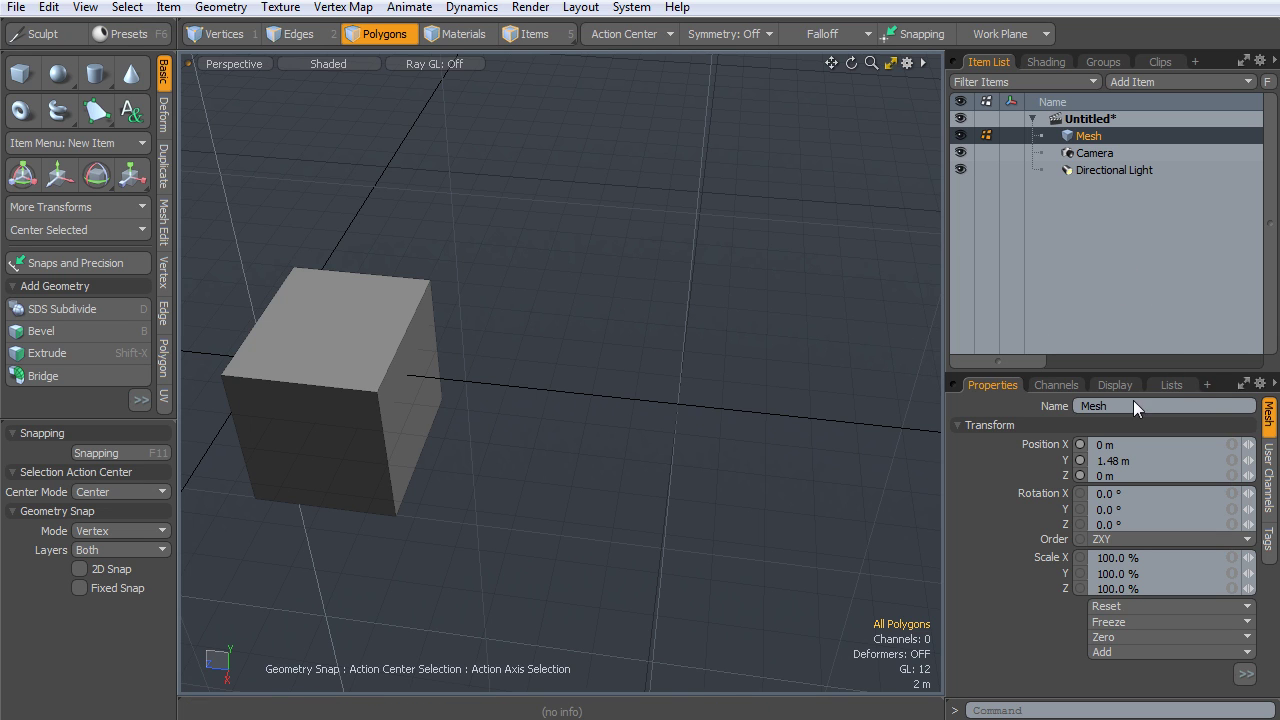
key(n)
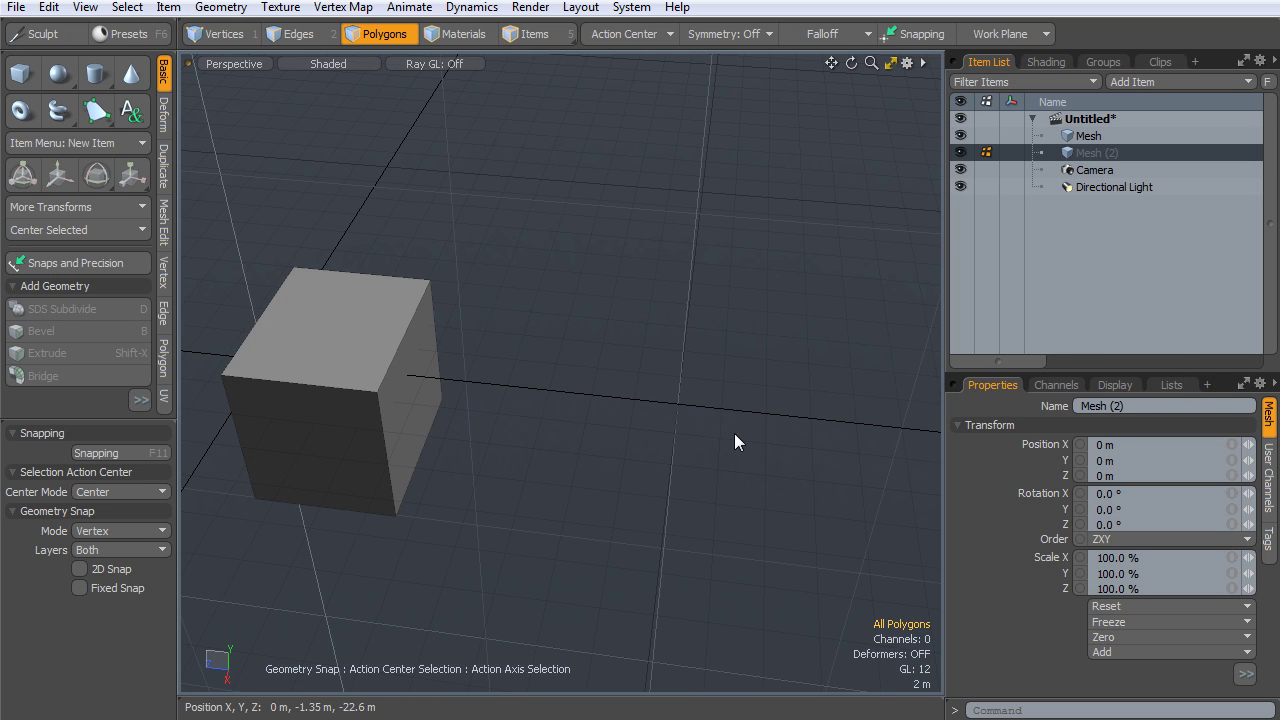
key(ctrl+v)
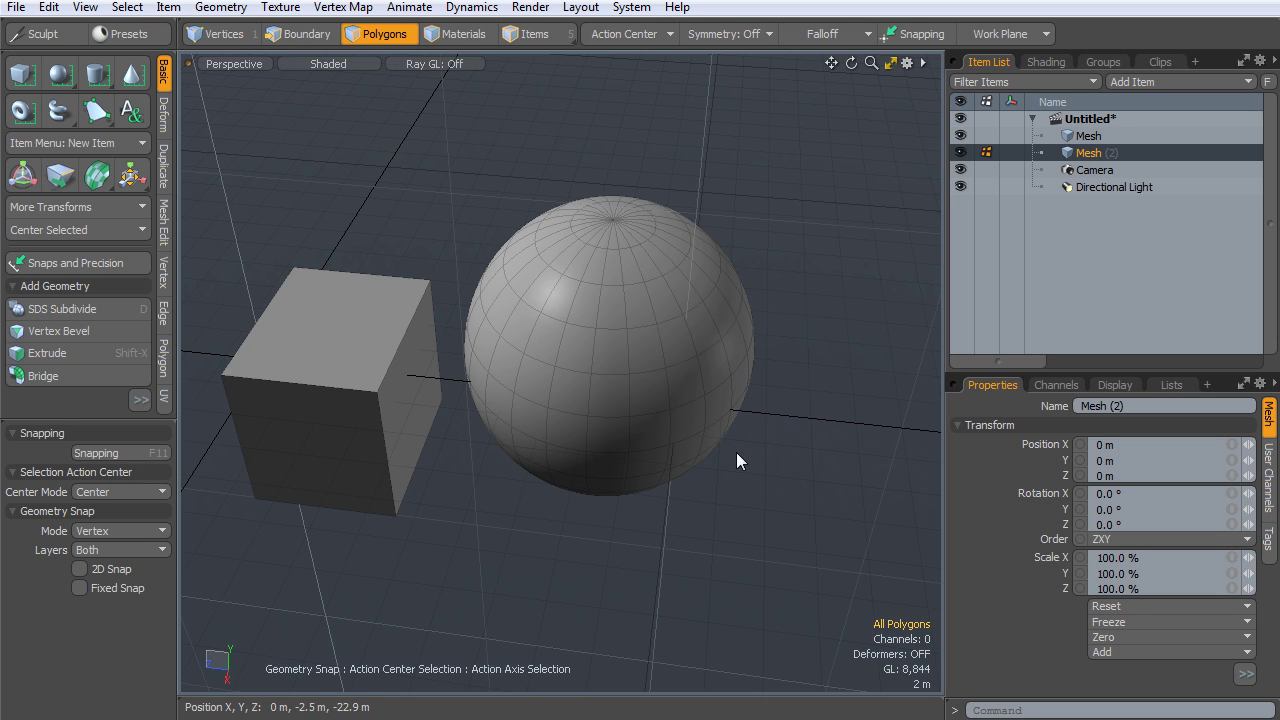
Rename the new mesh item containing the sphere to "sphere"
alt+drag(732, 396, 973, 220)
double_click(1090, 152)
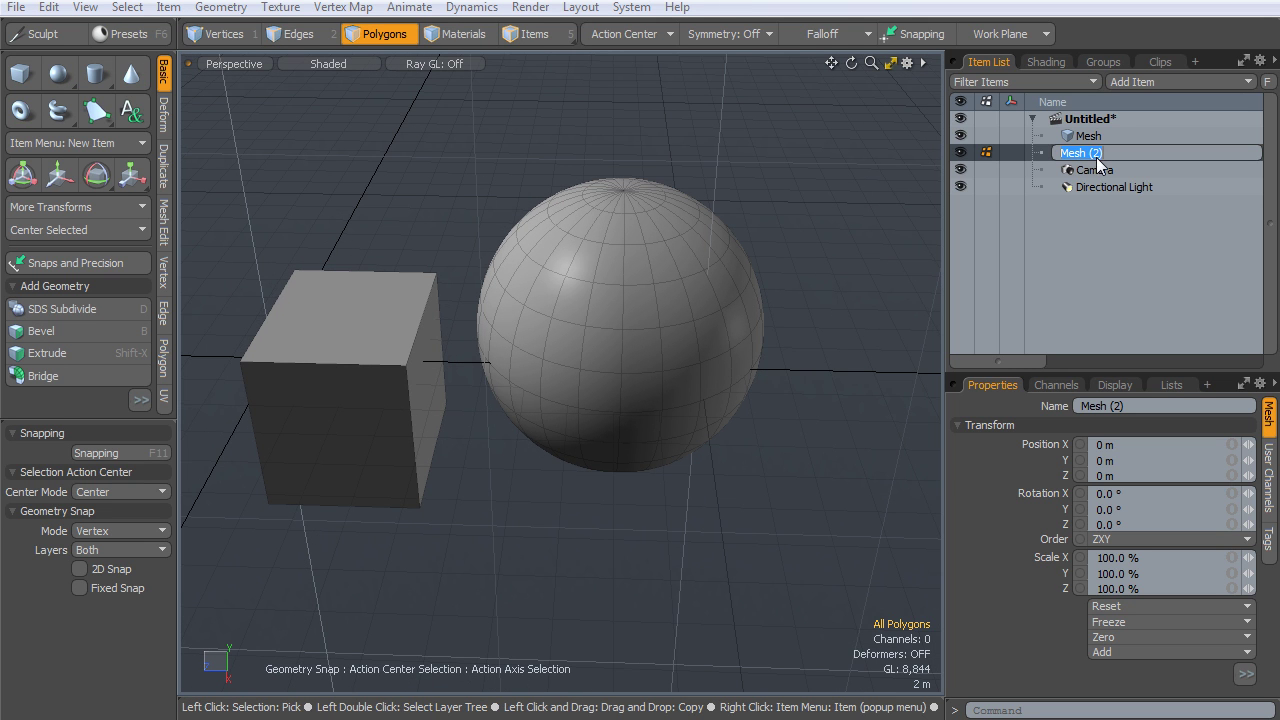
text(spher)
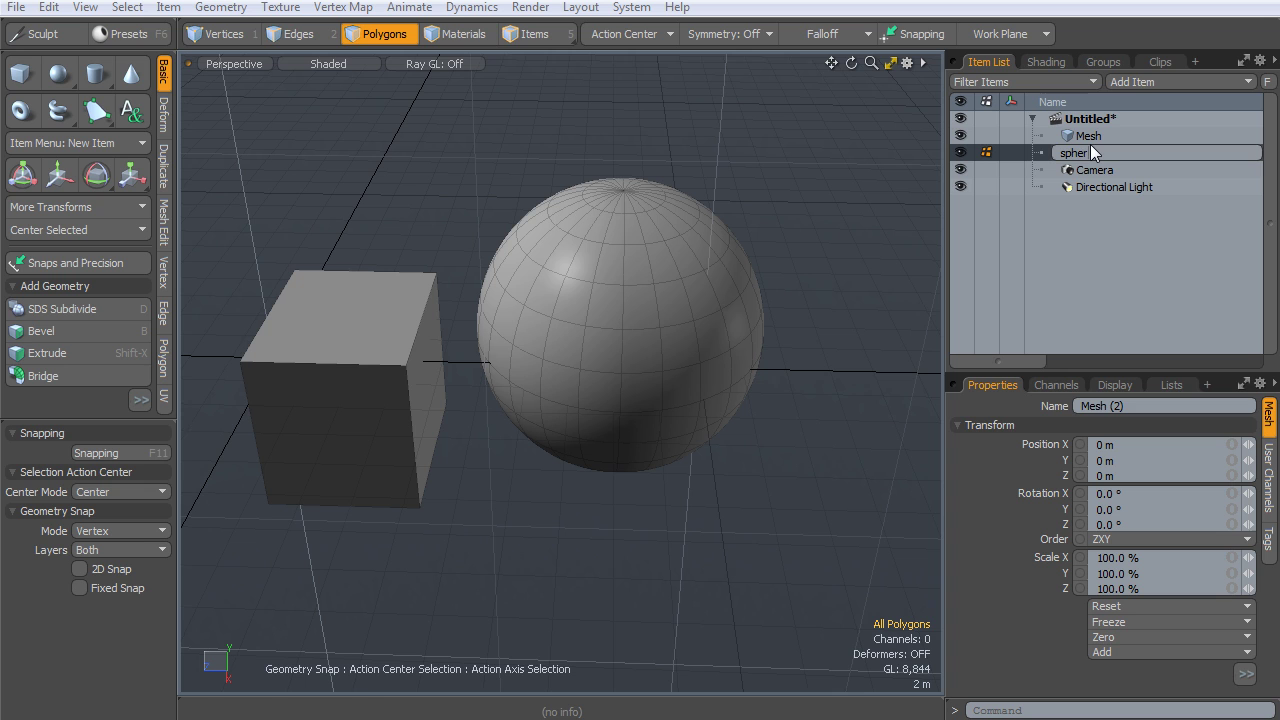
text(e)
key(Return)
Rename the original mesh item containing the cube to "cube"
click(1089, 136)
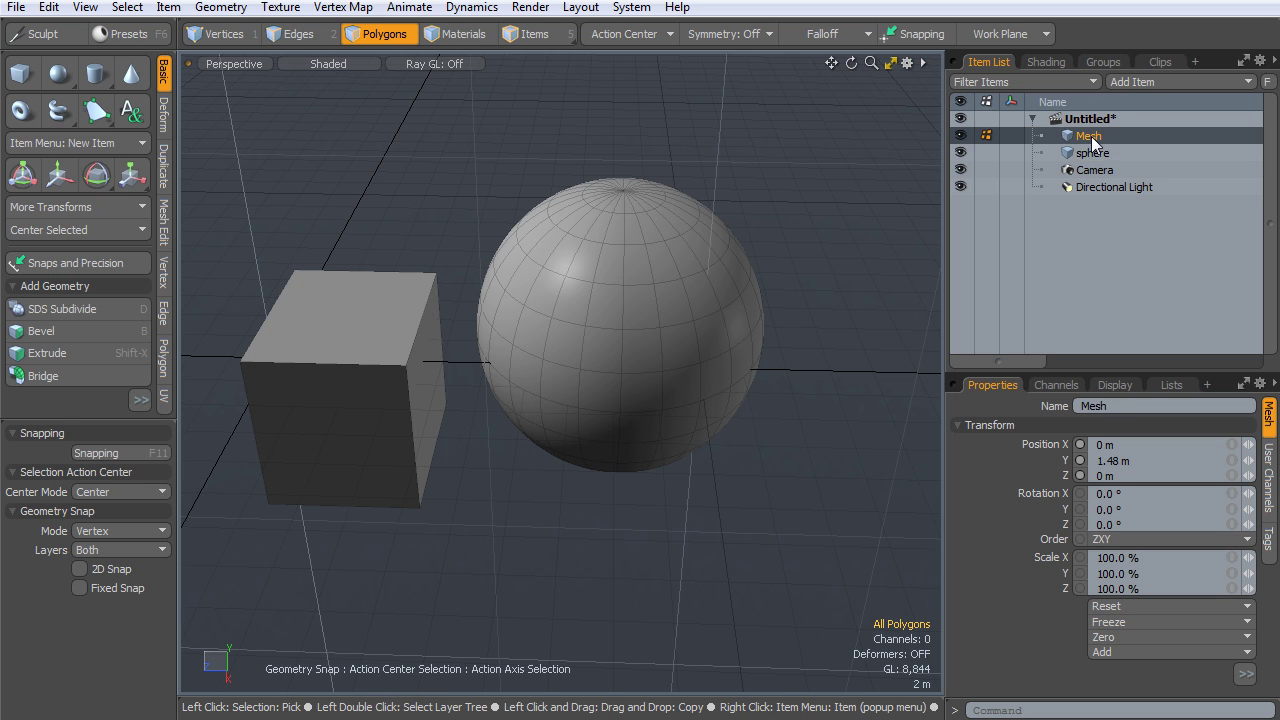
double_click(1091, 136)
text(cub)
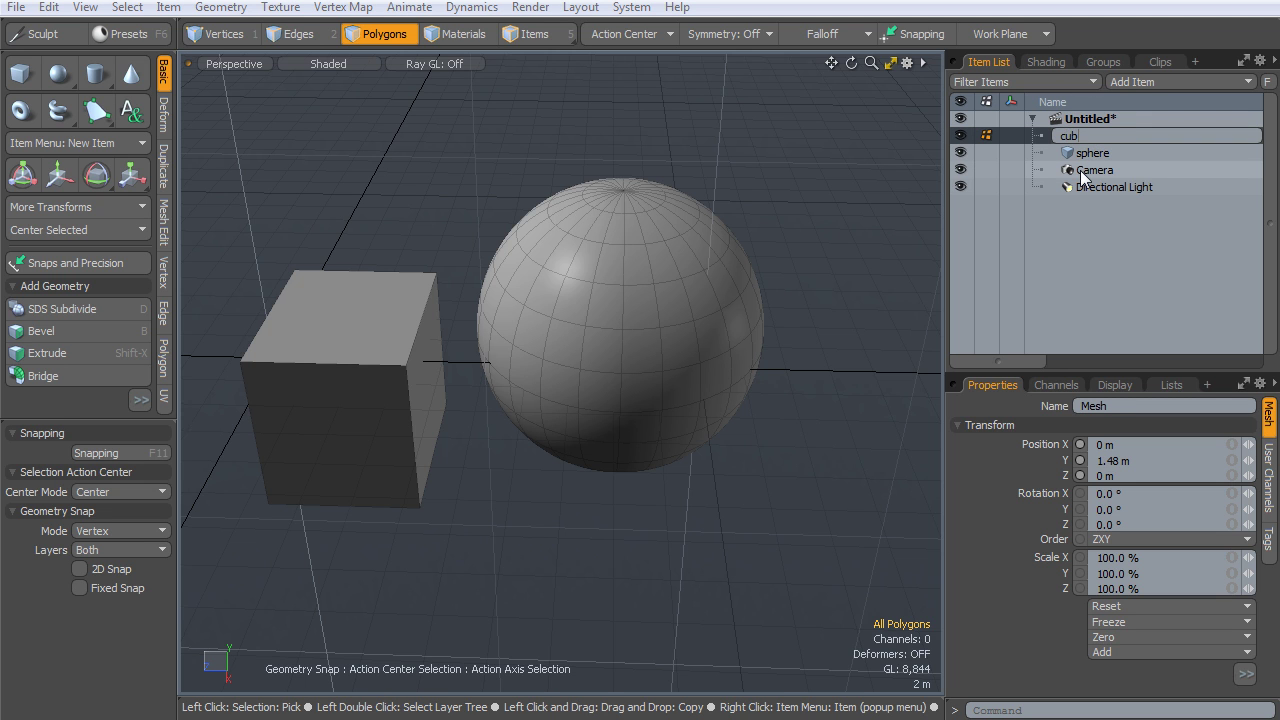
text(e)
key(Return)
Hide the sphere item in the viewport and make it visible again
alt+drag(650, 330, 735, 266)
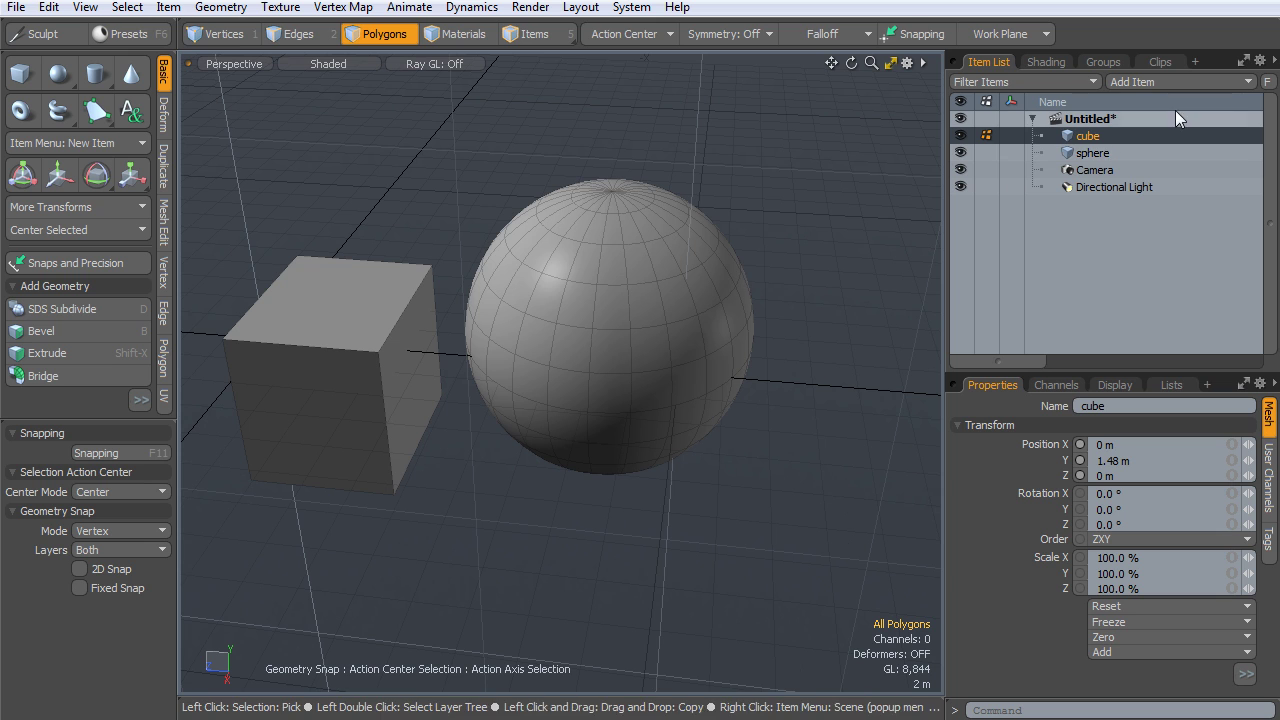
click(960, 153)
click(960, 153)
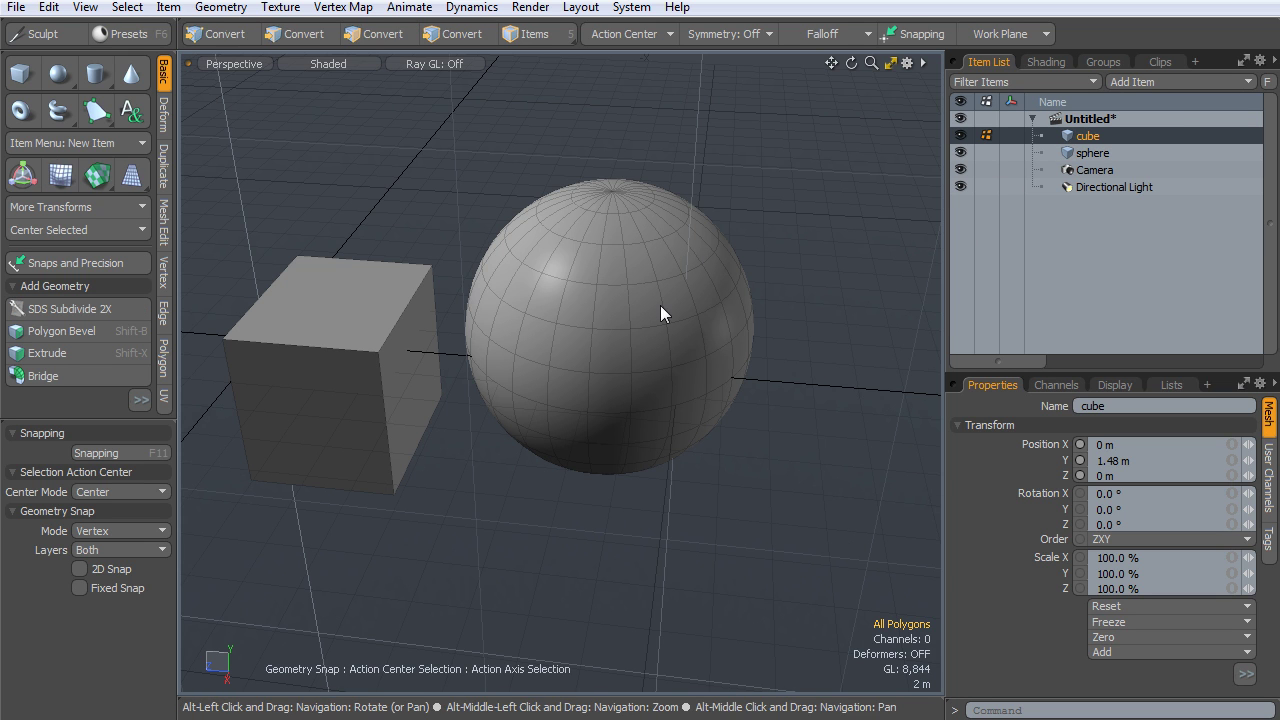
alt+drag(660, 305, 726, 324)
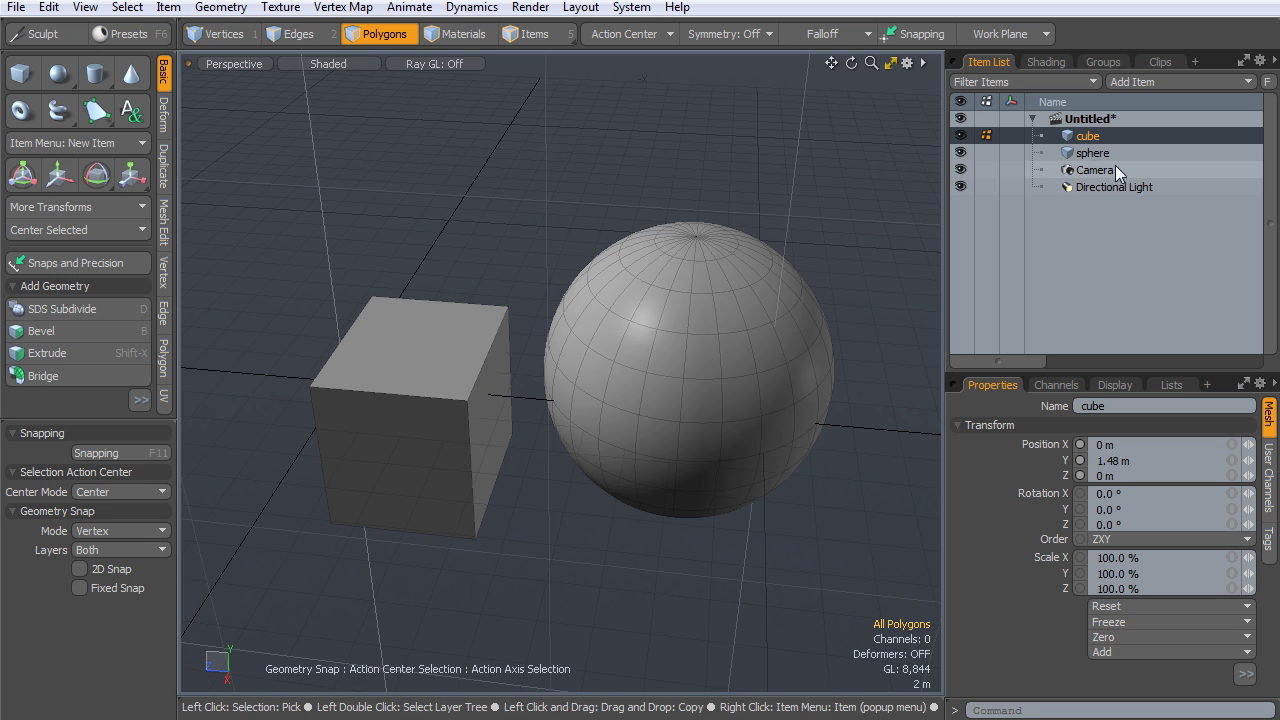
Group the cube and sphere items together, expand the group and select each mesh inside it
ctrl+click(1089, 152)
key(ctrl+g)
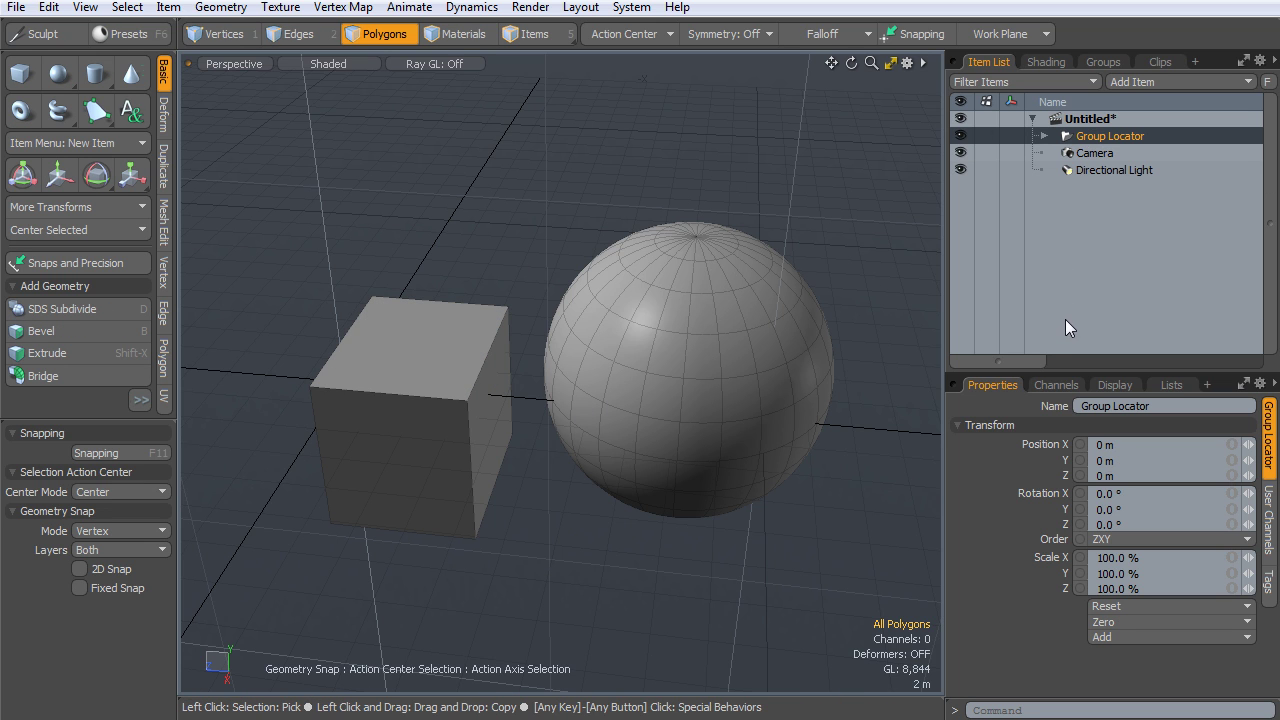
click(1043, 135)
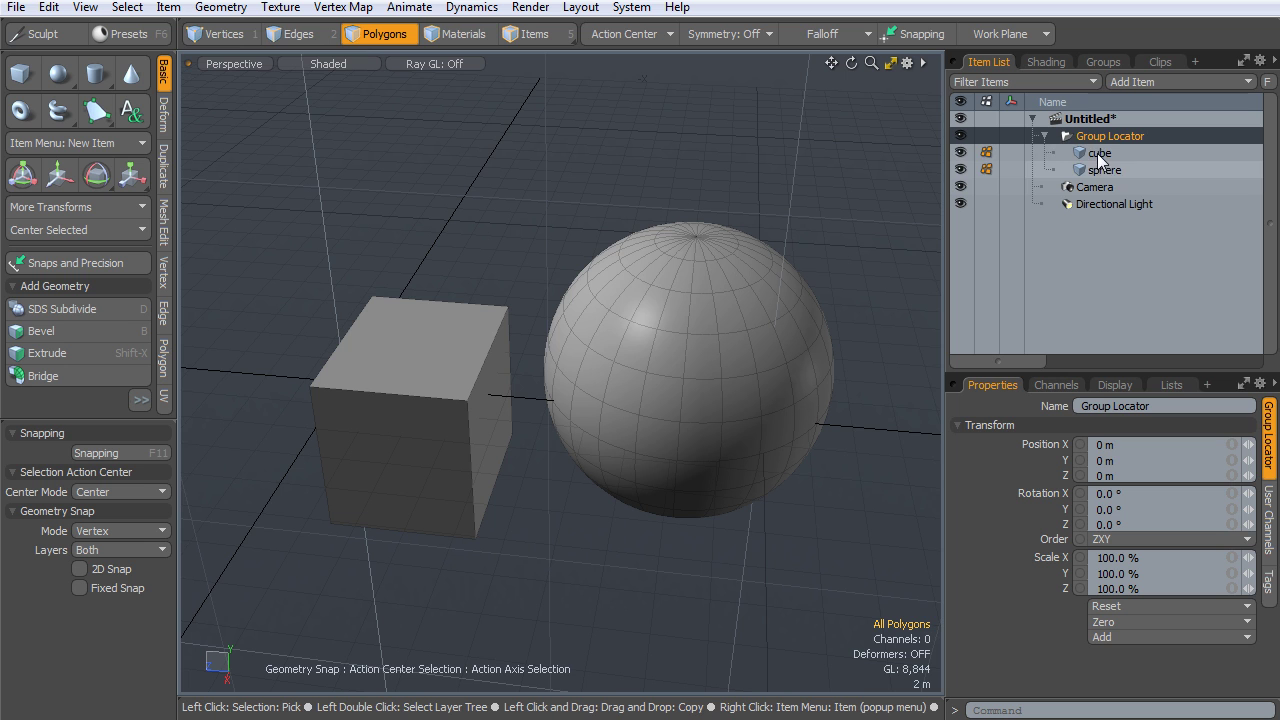
click(1095, 152)
click(1104, 170)
alt+drag(560, 400, 670, 422)
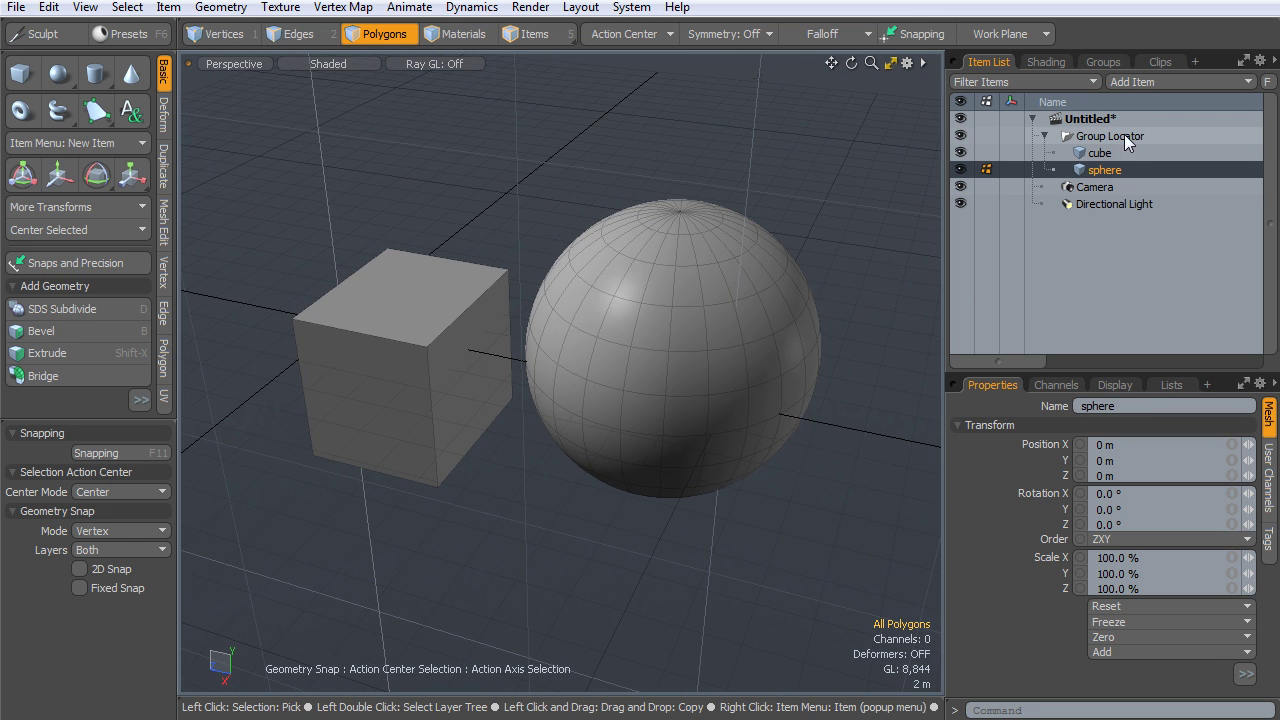
Undo the grouping, renaming and pasting of the sphere, and delete the empty second mesh item
key(ctrl+z)
key(ctrl+z)
key(ctrl+z)
key(ctrl+z)
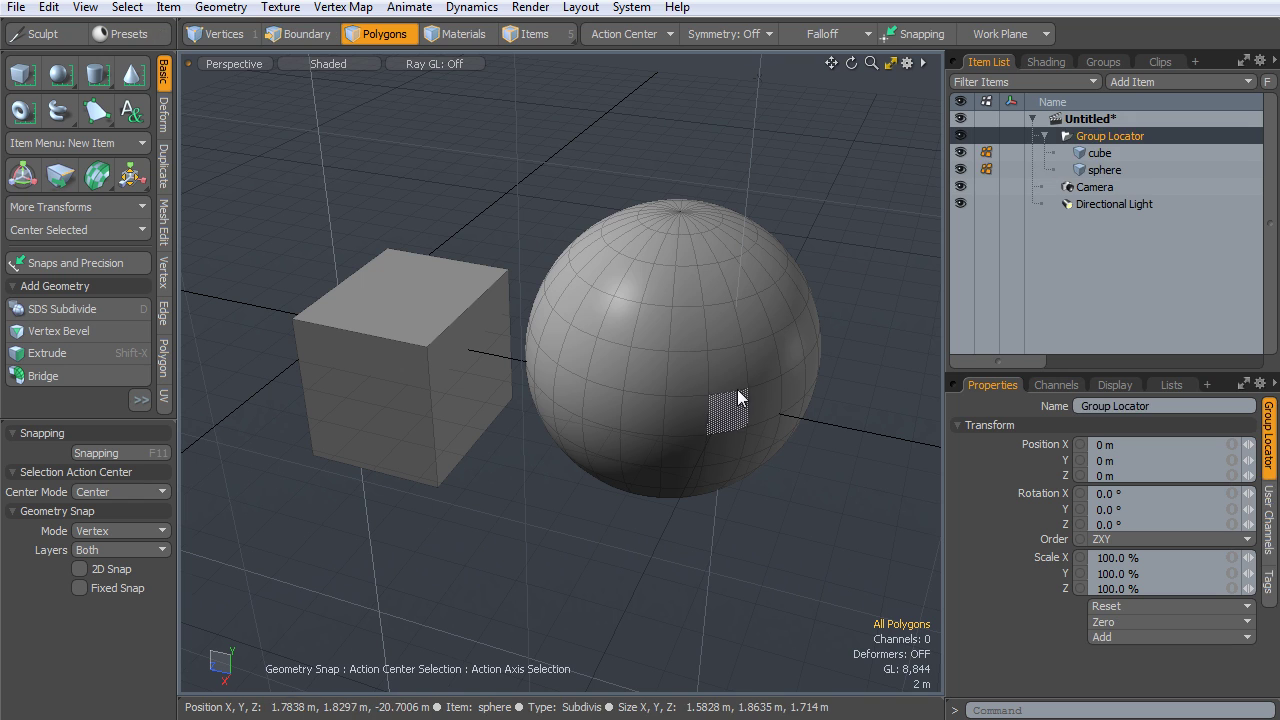
key(ctrl+z)
key(ctrl+z)
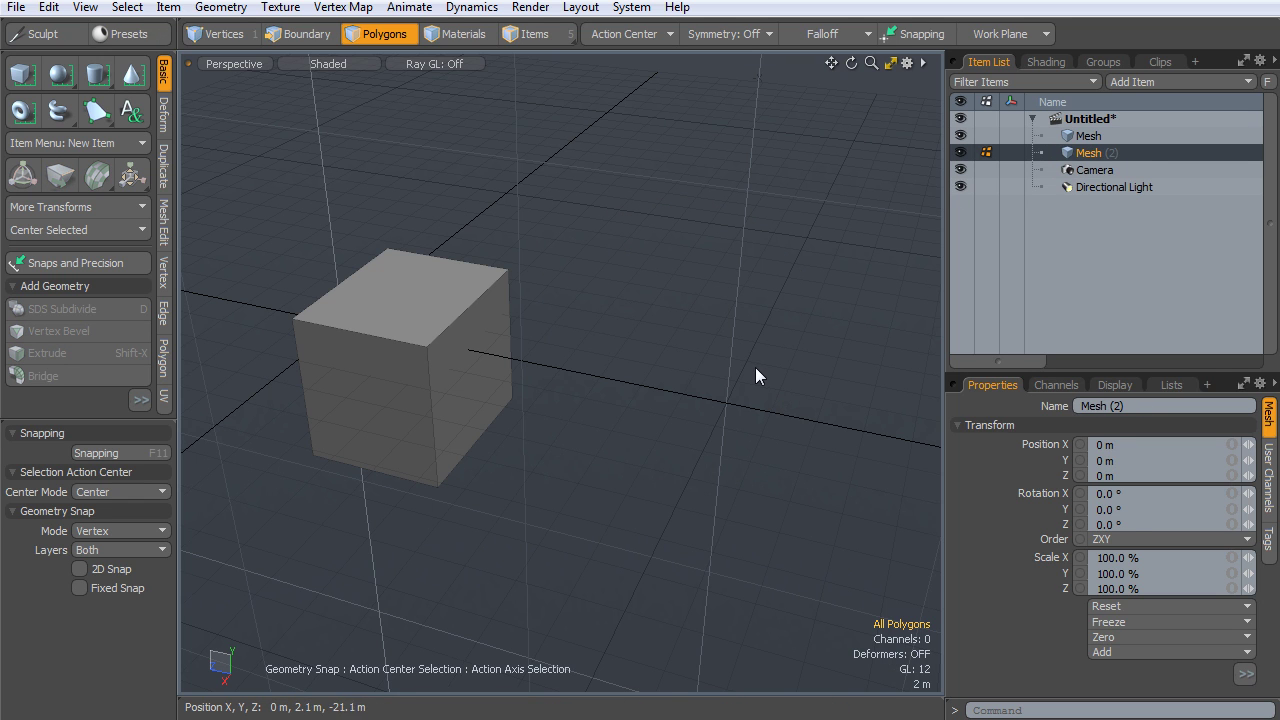
key(Delete)
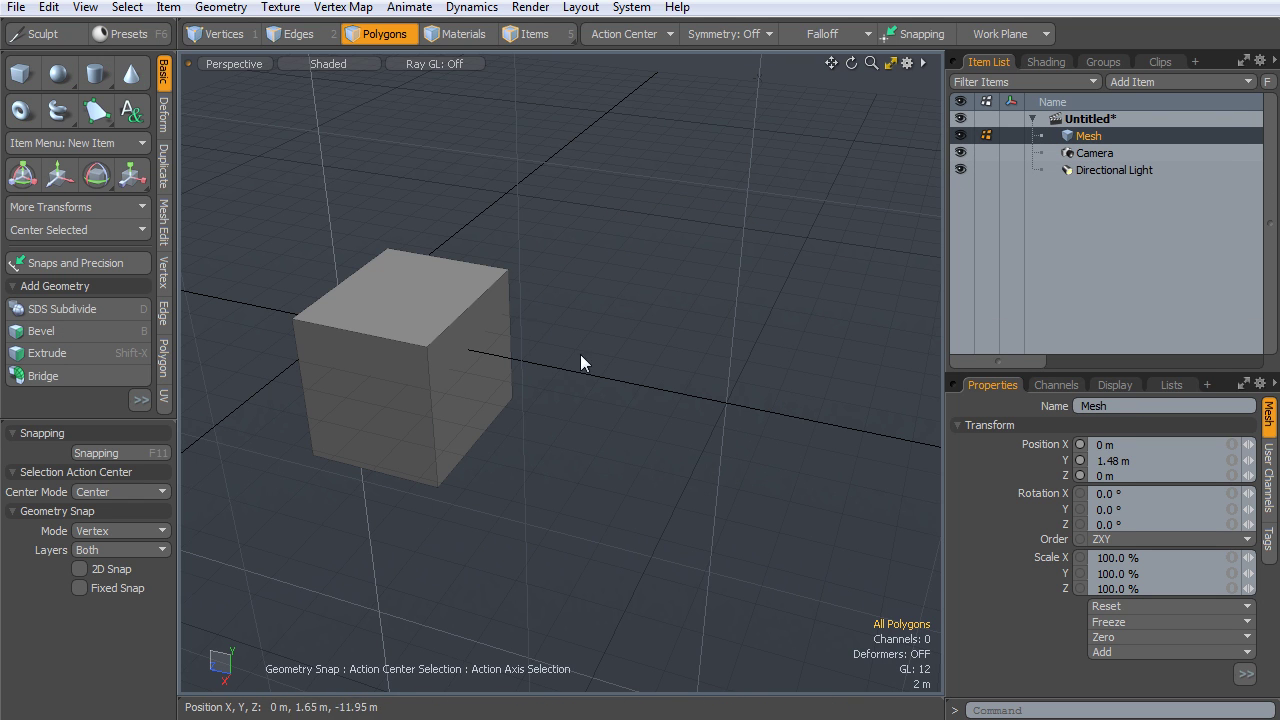
Set the action center to Automatic for working on the cube
alt+drag(580, 354, 696, 354)
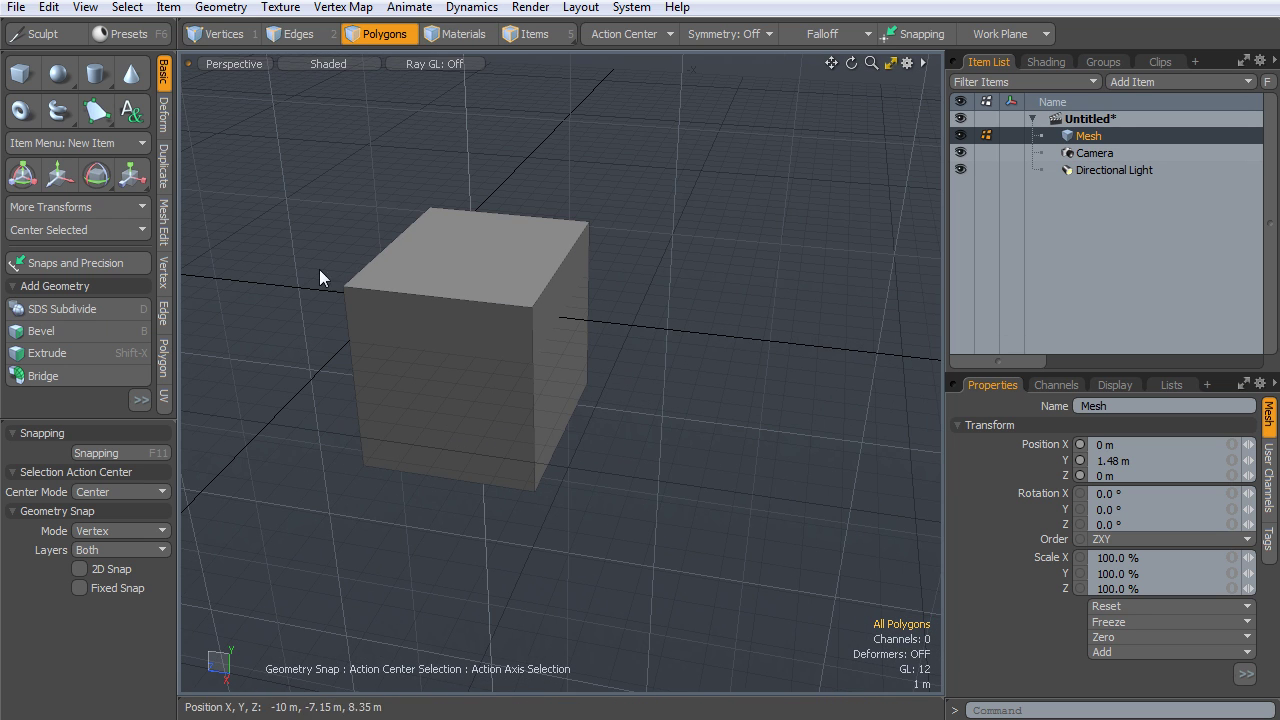
alt+drag(603, 247, 414, 327)
click(624, 35)
click(604, 45)
click(648, 35)
click(635, 38)
Center the cube's geometry on all axes in Polygons mode
key(3)
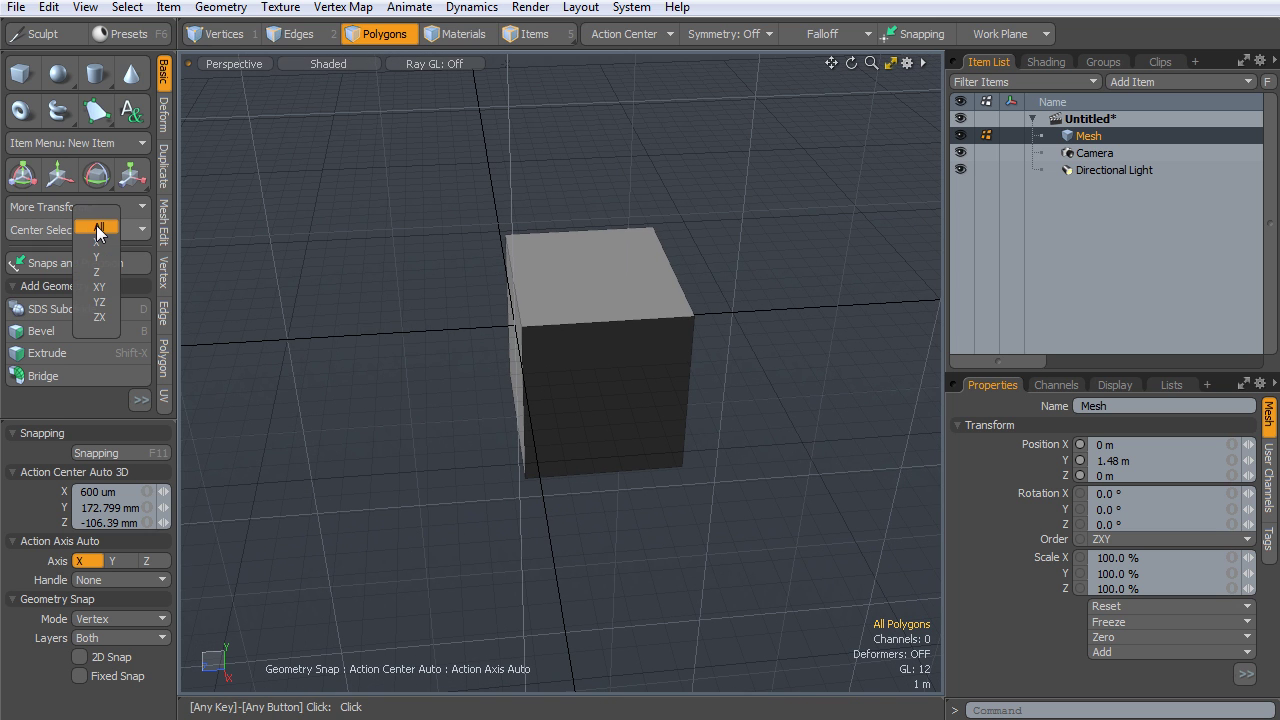
click(97, 229)
alt+drag(689, 356, 677, 235)
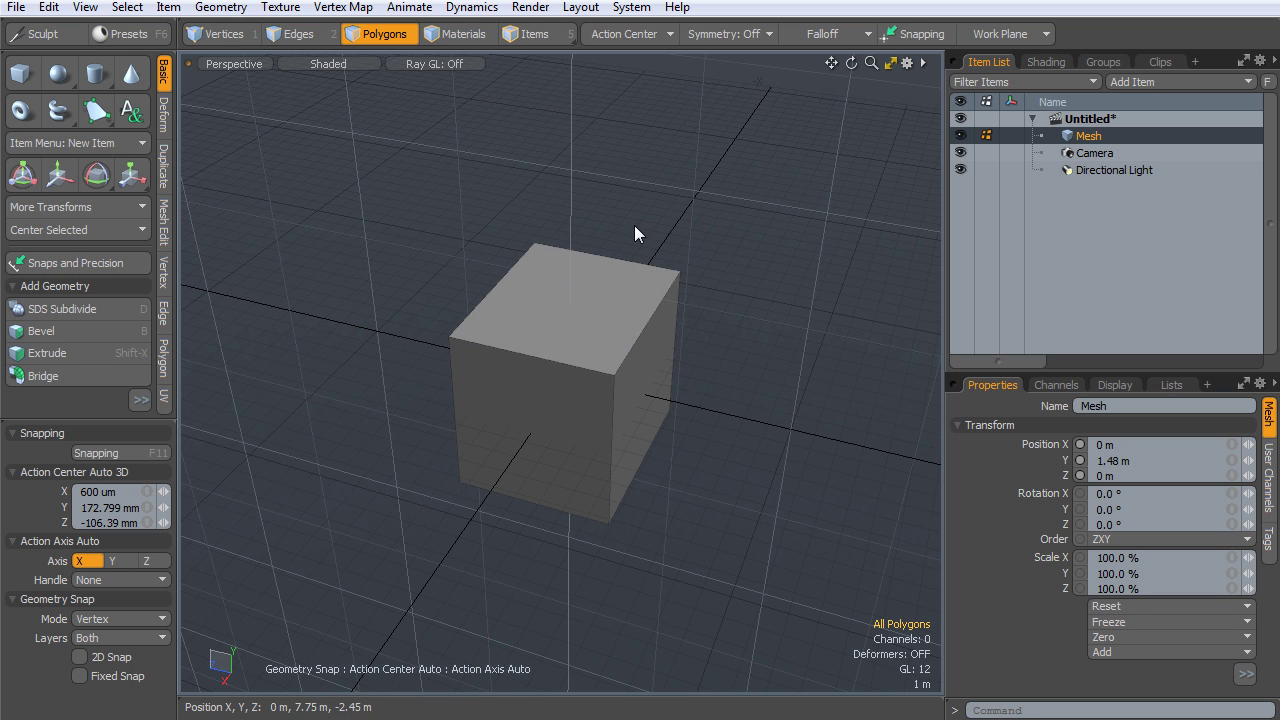
Try moving the cube with the Move tool and the Automatic action center, and undo the moves
key(w)
alt+drag(701, 288, 545, 400)
key(ctrl+z)
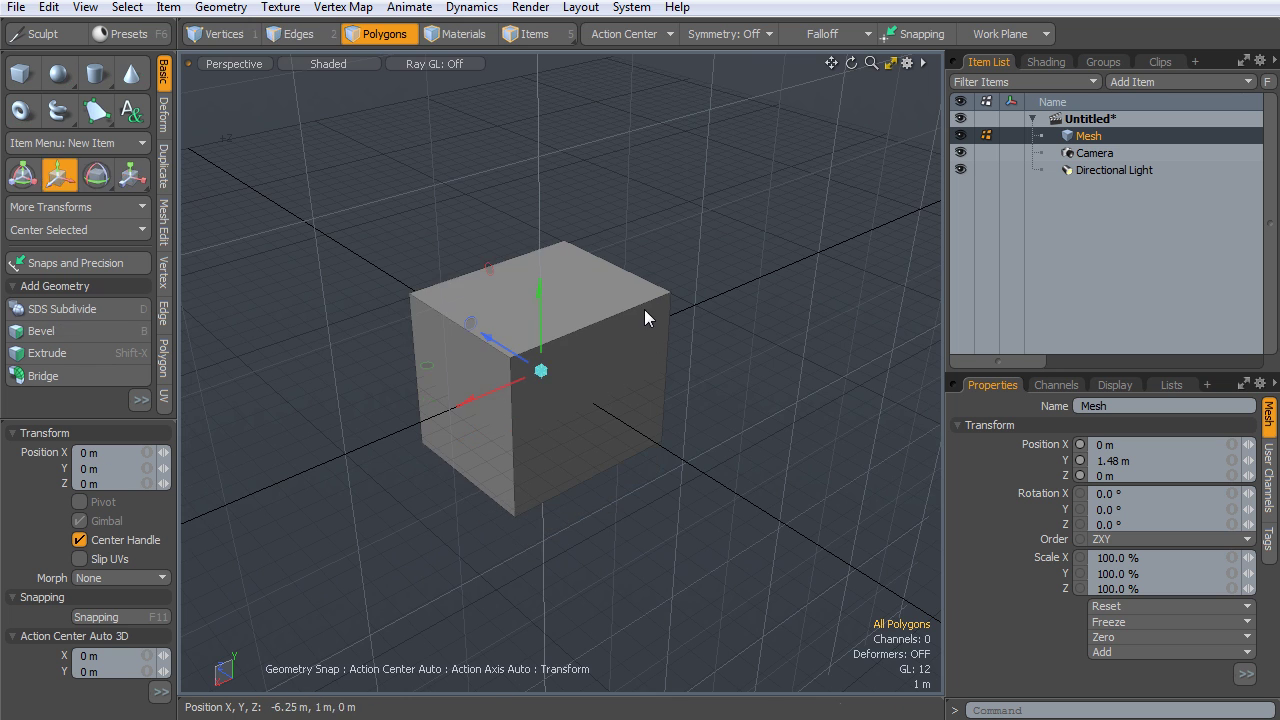
alt+drag(644, 309, 491, 270)
alt+drag(555, 296, 632, 277)
drag(499, 286, 575, 381)
key(ctrl+z)
key(ctrl+z)
key(ctrl+z)
alt+drag(617, 341, 647, 370)
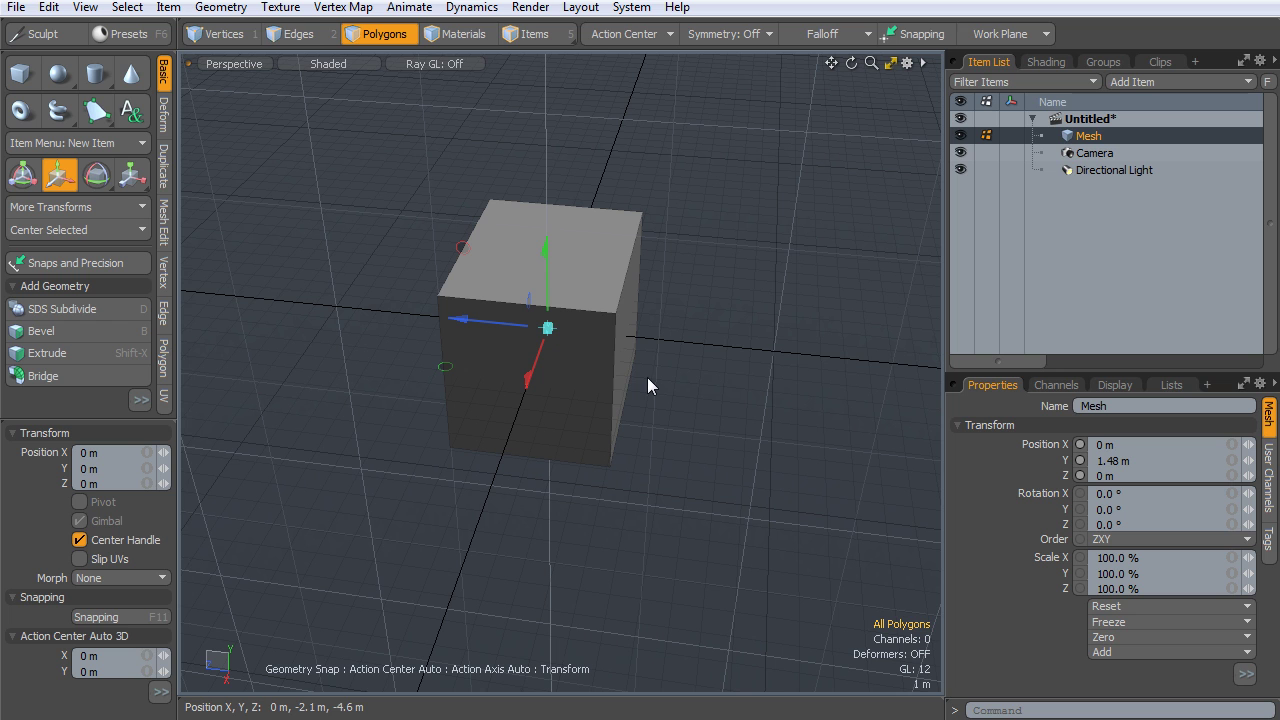
Try rotating the cube with the Rotate tool and undo the rotation
key(e)
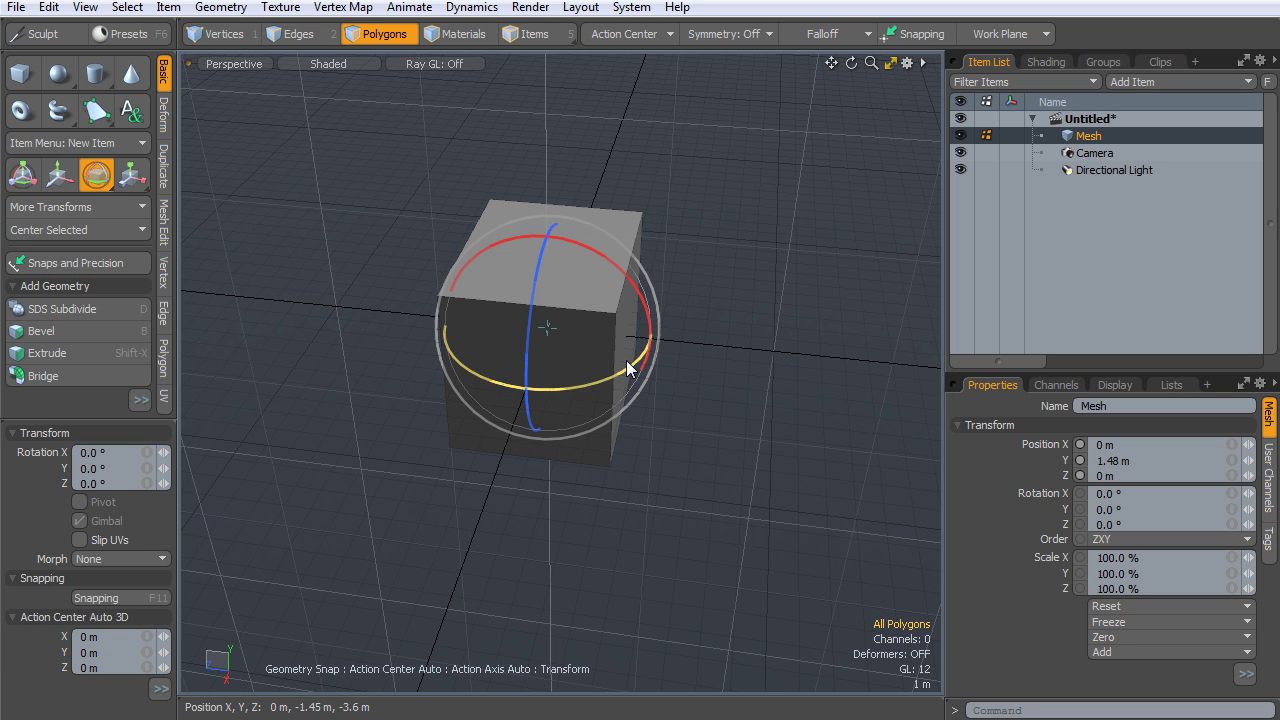
alt+drag(626, 372, 544, 250)
key(ctrl+z)
key(ctrl+z)
Try the Scale tool on the cube, relocating its handle to different points in the viewport
key(r)
alt+drag(571, 356, 520, 338)
alt+drag(595, 392, 565, 360)
drag(532, 315, 323, 304)
click(690, 295)
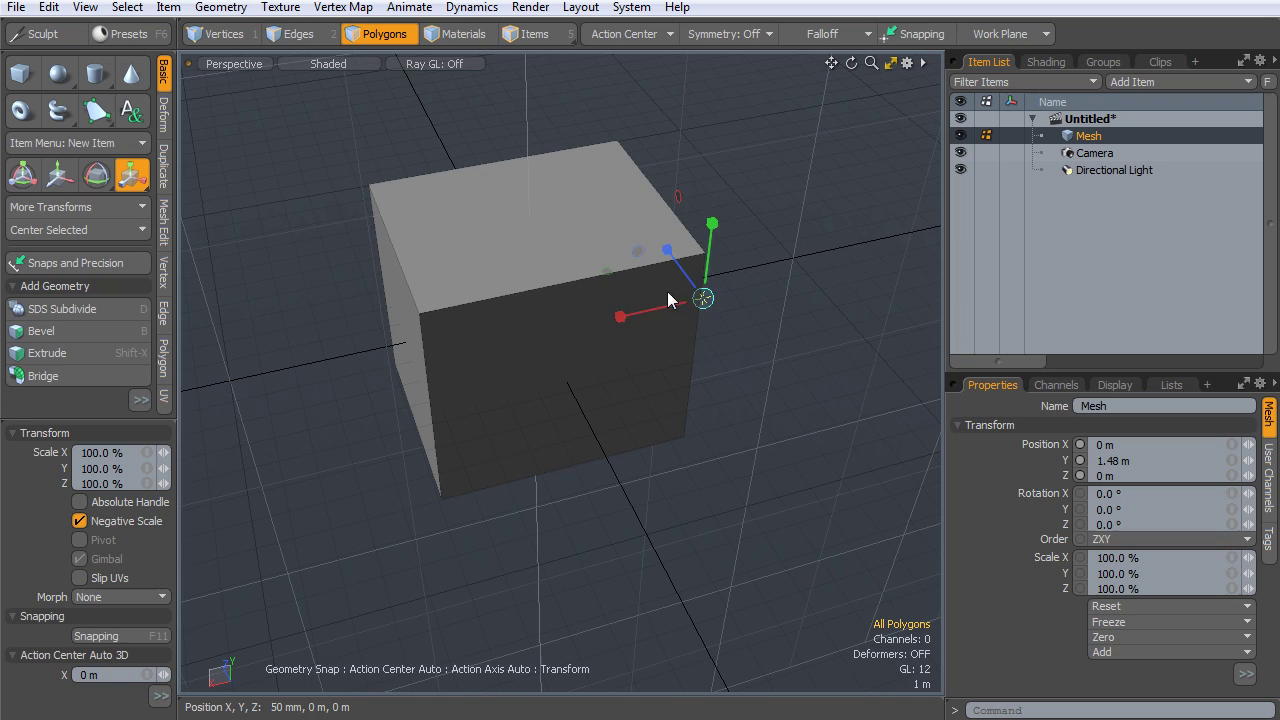
click(535, 312)
Switch the action center to Selection while the Scale tool is active on the cube
alt+drag(663, 275, 613, 330)
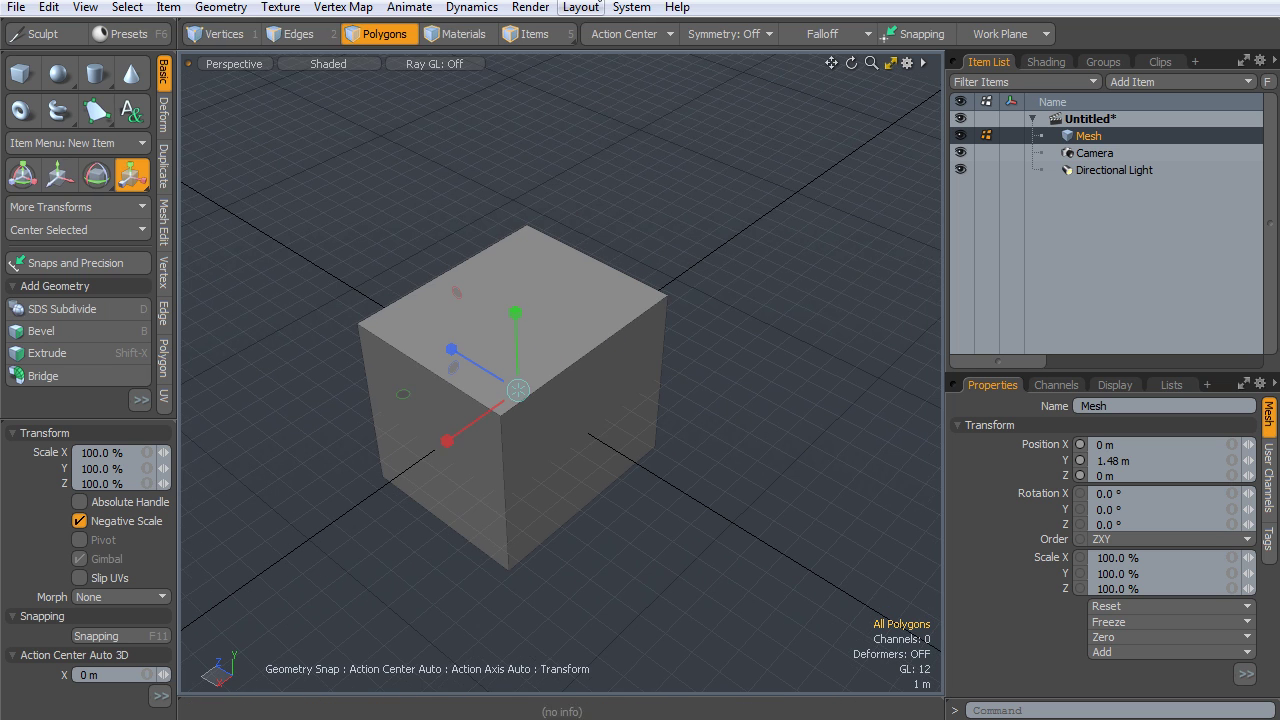
alt+drag(636, 253, 580, 200)
click(645, 33)
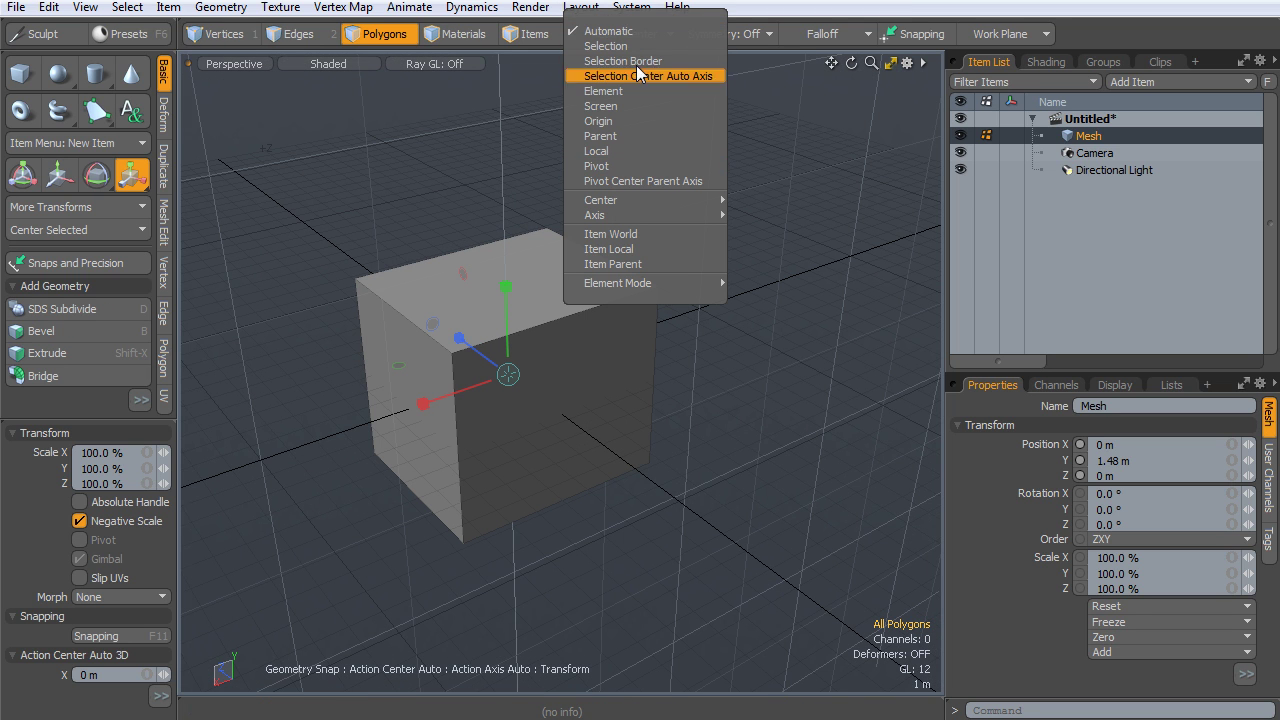
click(631, 46)
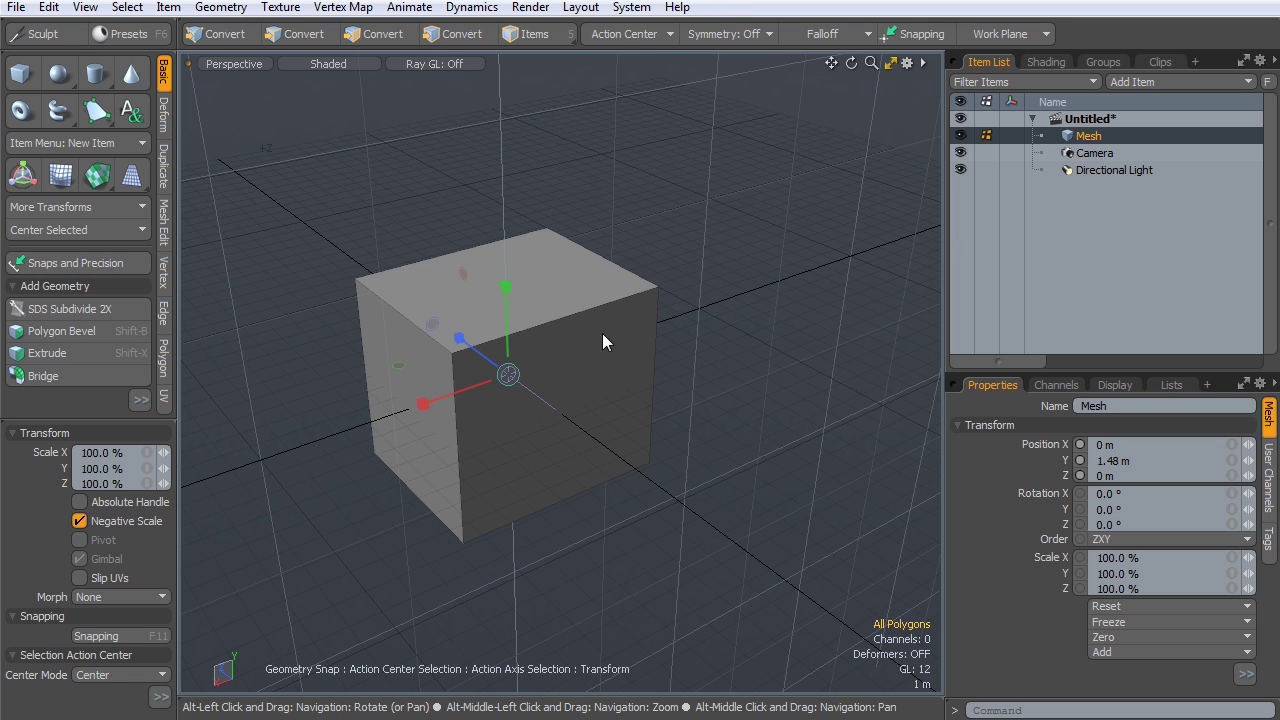
alt+drag(602, 333, 625, 175)
Switch the Scale tool's action center to Selection Border
click(619, 34)
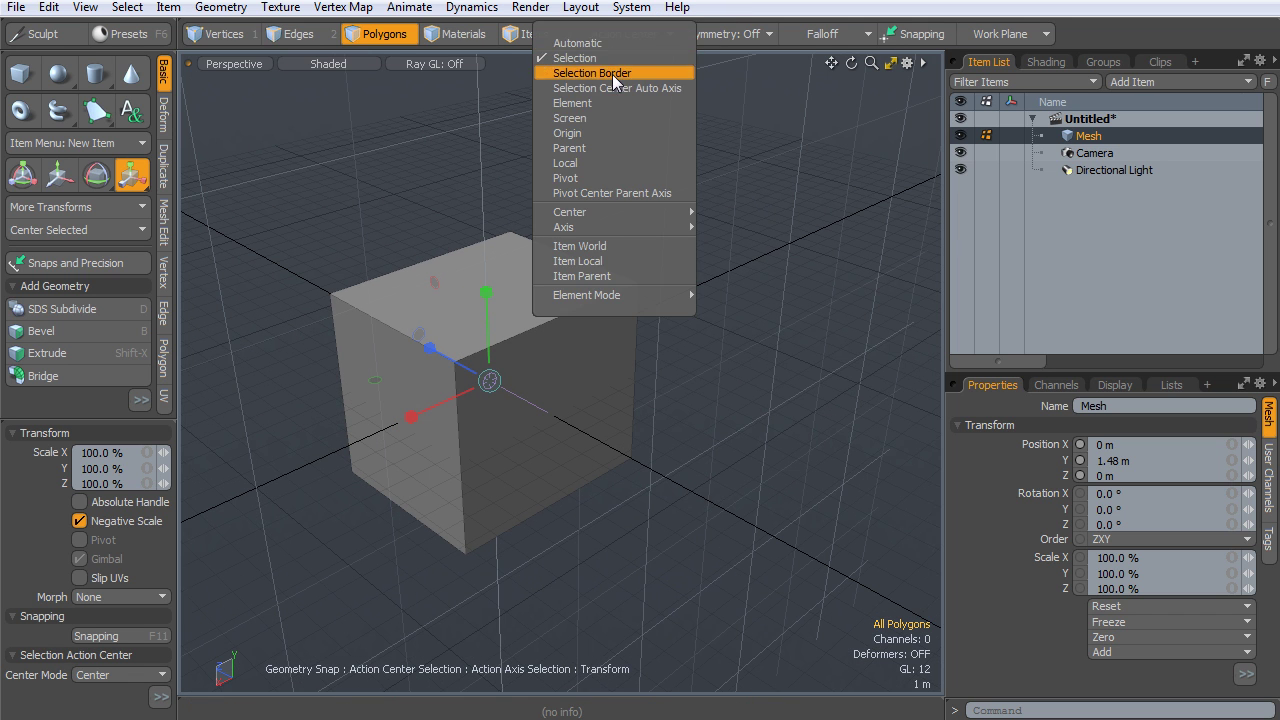
click(612, 73)
alt+drag(578, 329, 591, 304)
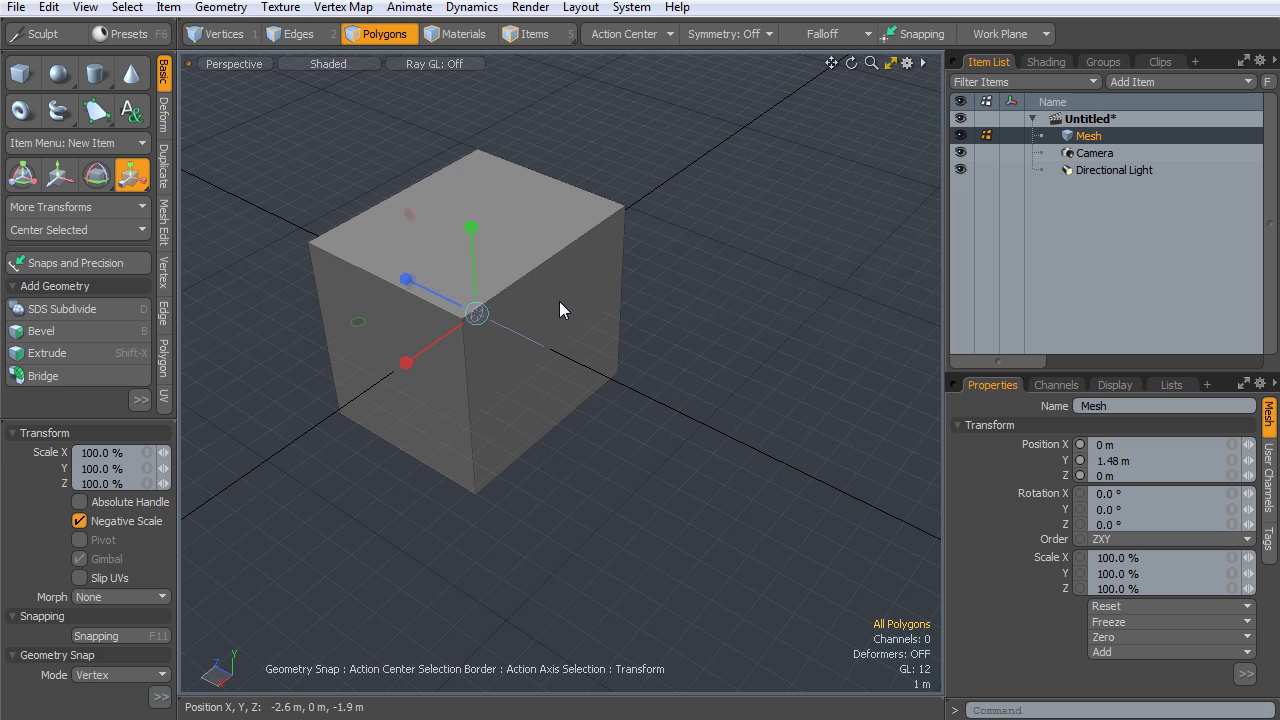
Drop the Scale tool, select one side polygon of the cube and activate the Move tool on it
key(space)
click(560, 330)
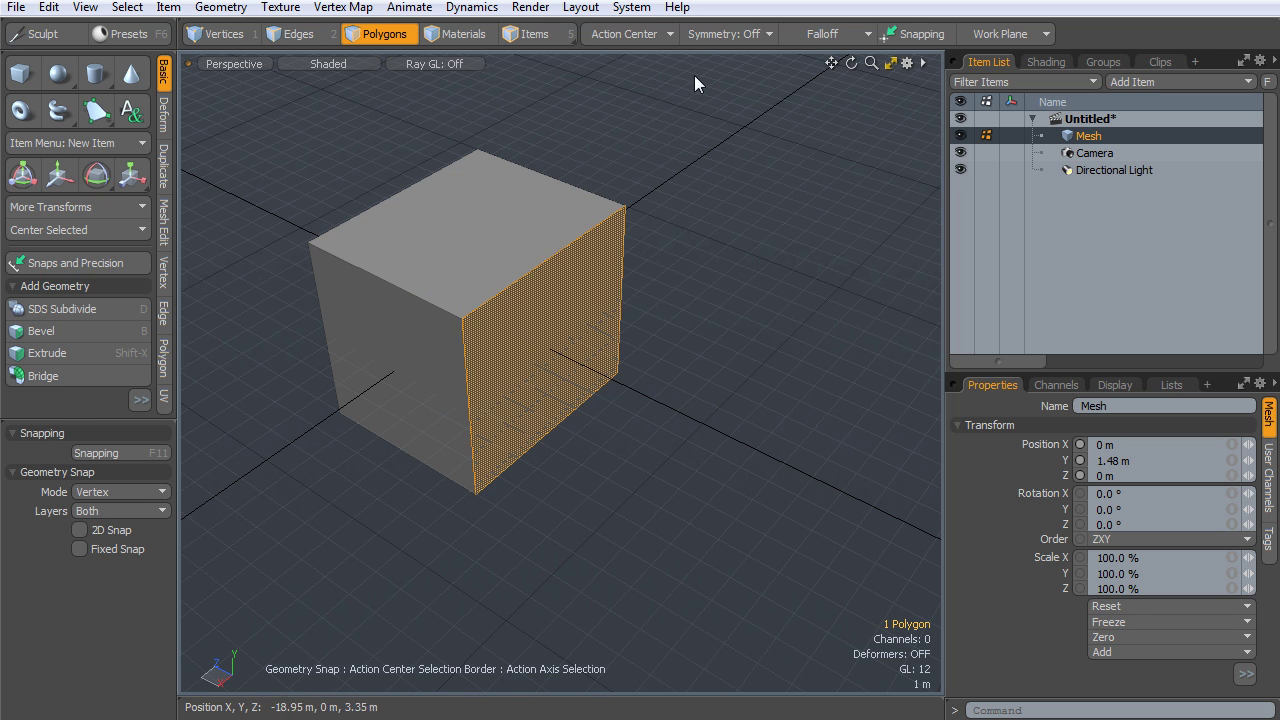
click(626, 34)
click(626, 37)
alt+drag(652, 244, 640, 350)
key(w)
Set the action center to Selection for the selected side polygon and examine the Move handle's placement
click(623, 34)
click(615, 54)
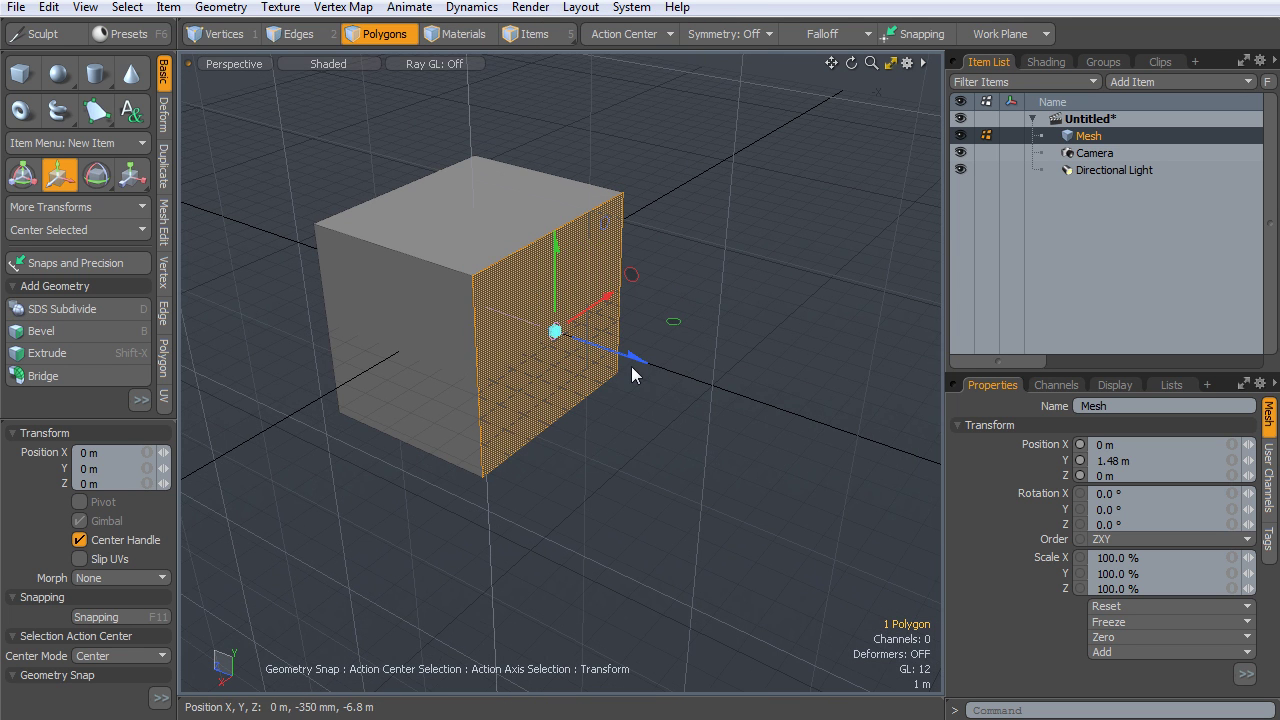
mouse_move(700, 318)
alt+mouse_down()
mouse_move(734, 329)
mouse_move(686, 309)
alt+mouse_up()
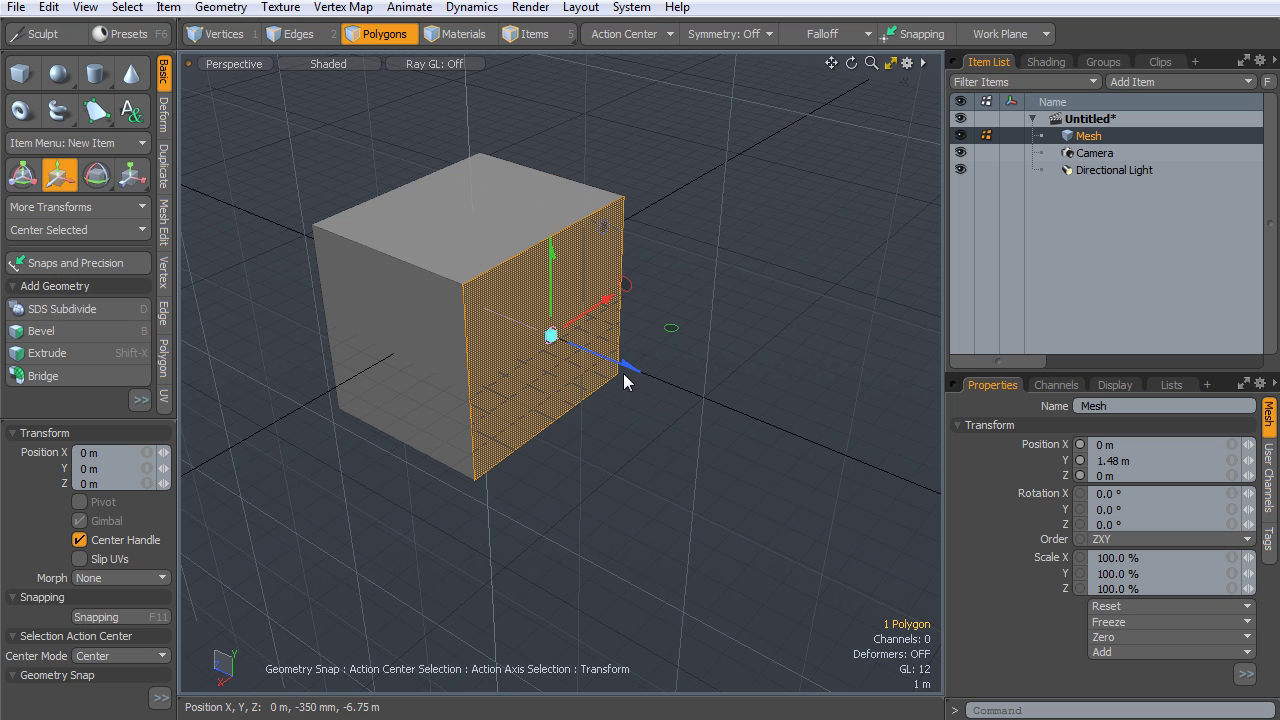
alt+scroll(620, 376, up, 3)
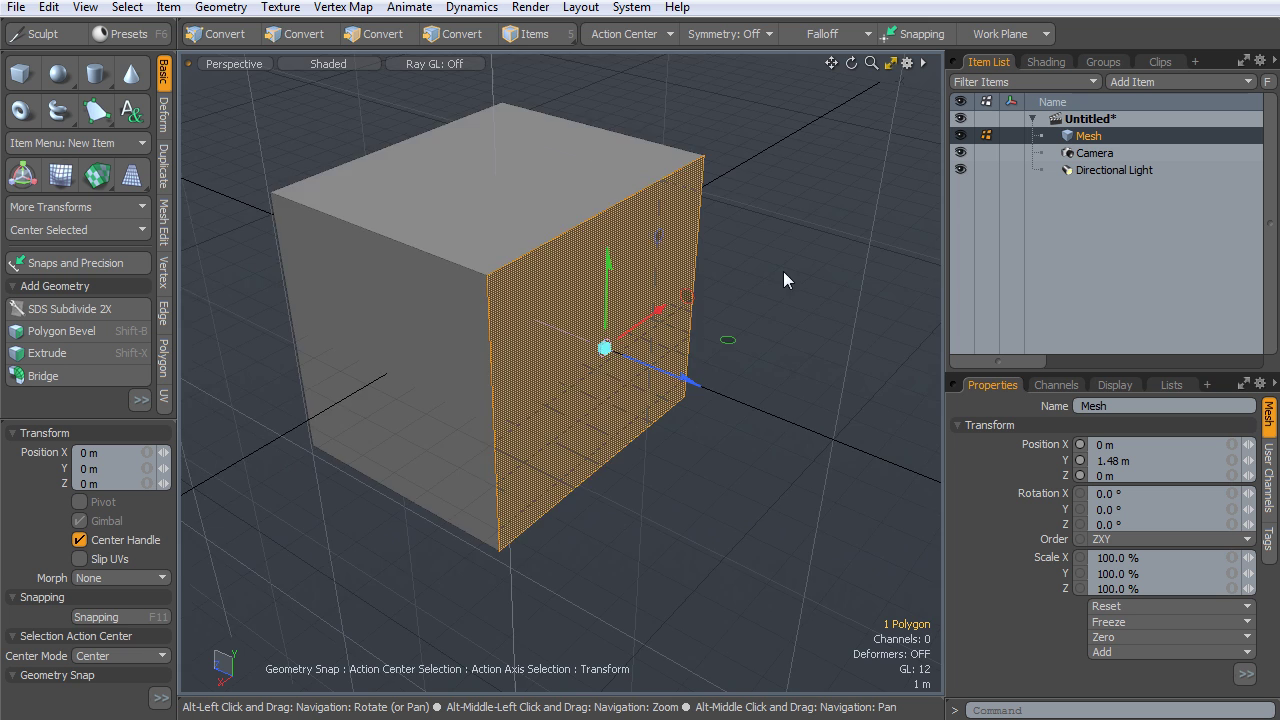
alt+scroll(705, 250, down, 3)
mouse_move(655, 252)
alt+mouse_down()
mouse_move(689, 267)
mouse_move(641, 244)
alt+mouse_up()
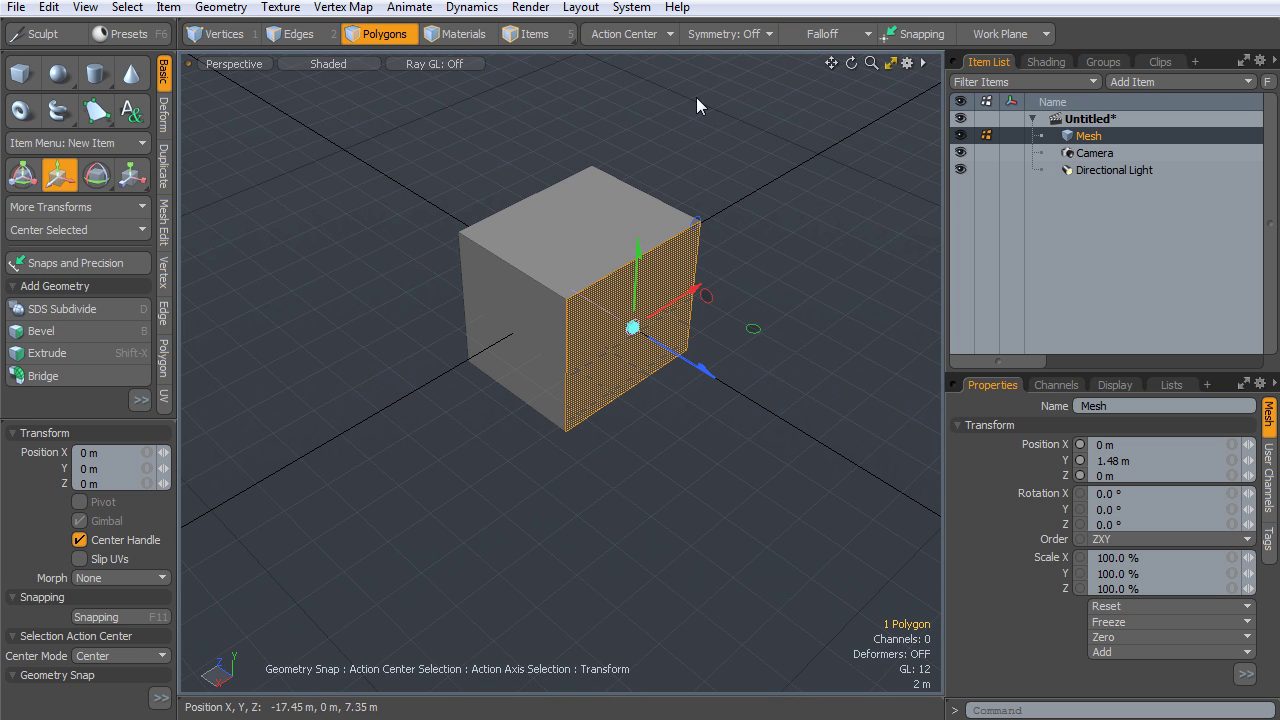
Switch the Move tool's action center to Element
click(627, 33)
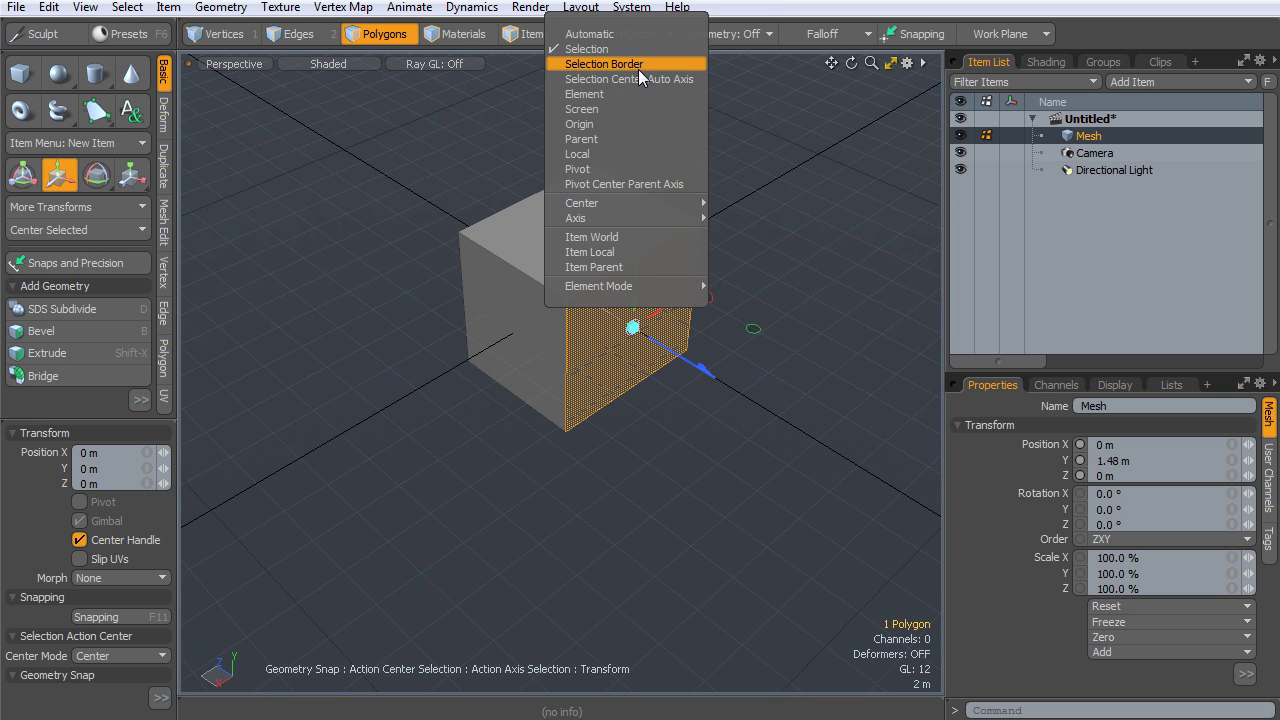
click(620, 93)
alt+drag(646, 204, 596, 310)
Try the Origin and Pivot action centers with the side polygon still selected
click(623, 33)
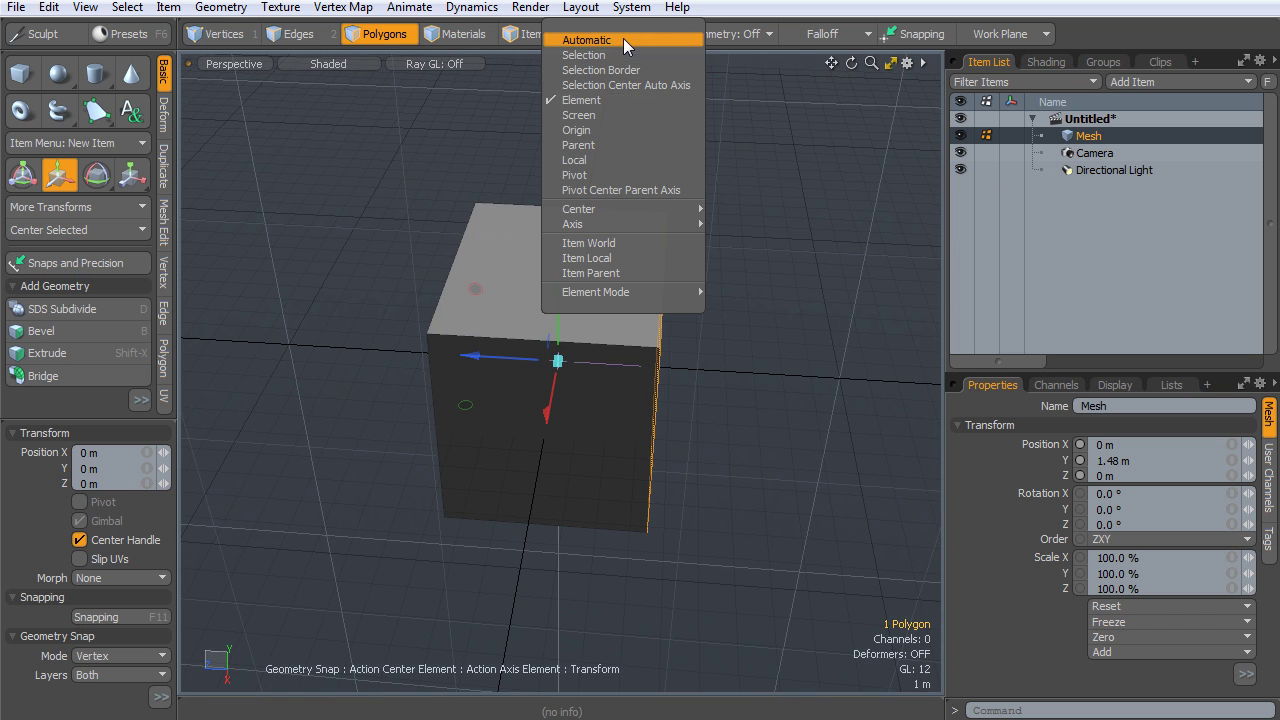
click(608, 135)
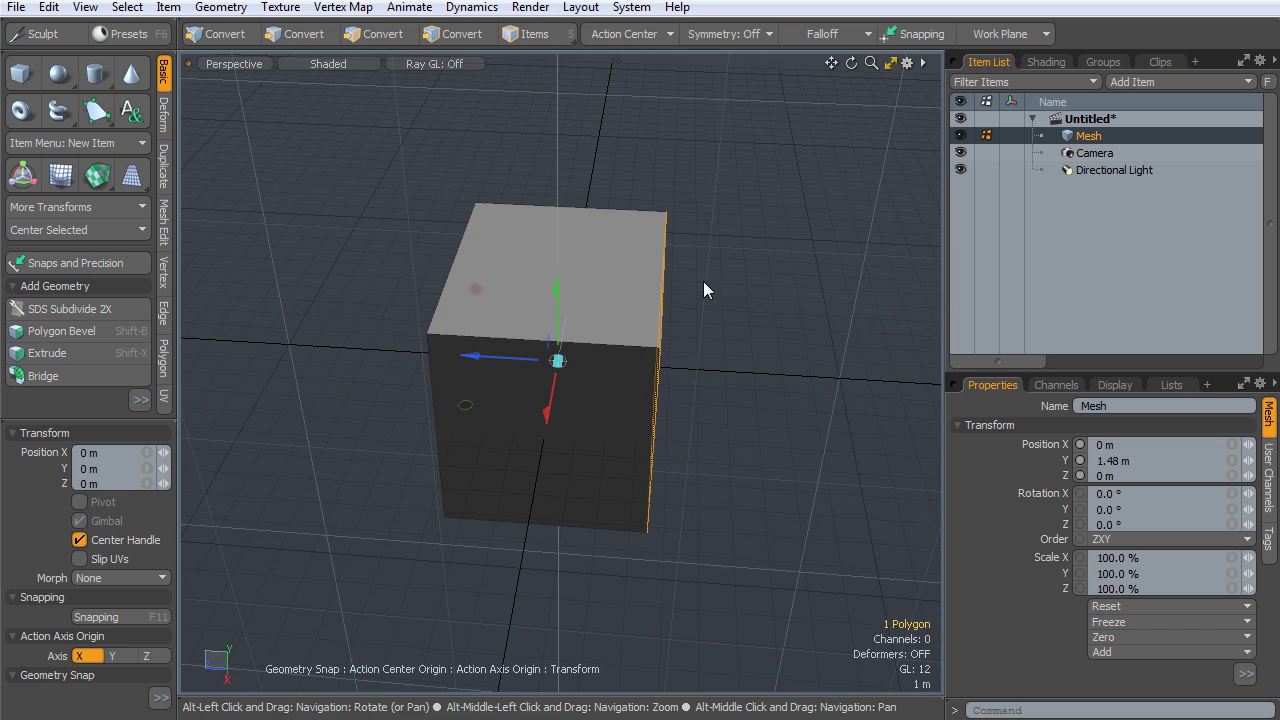
alt+drag(703, 281, 558, 158)
click(631, 36)
click(618, 171)
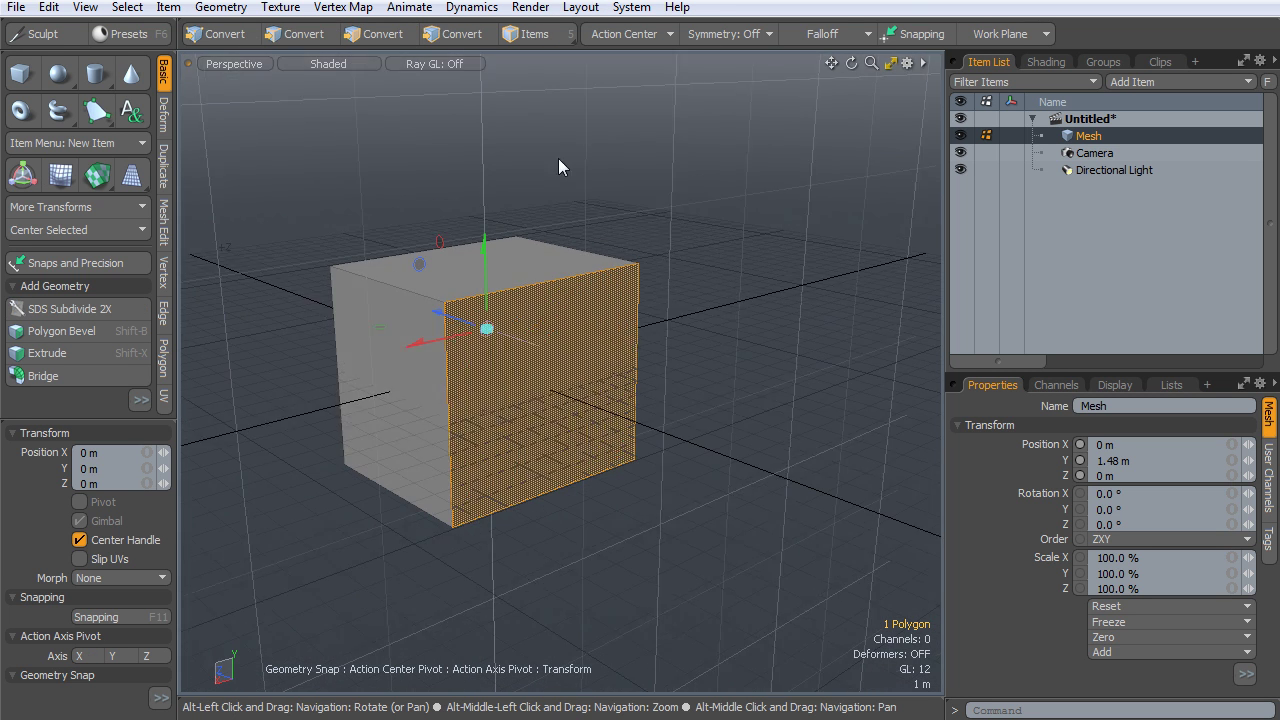
Return the action center to Automatic for the selected side polygon
key(3)
click(627, 33)
click(585, 35)
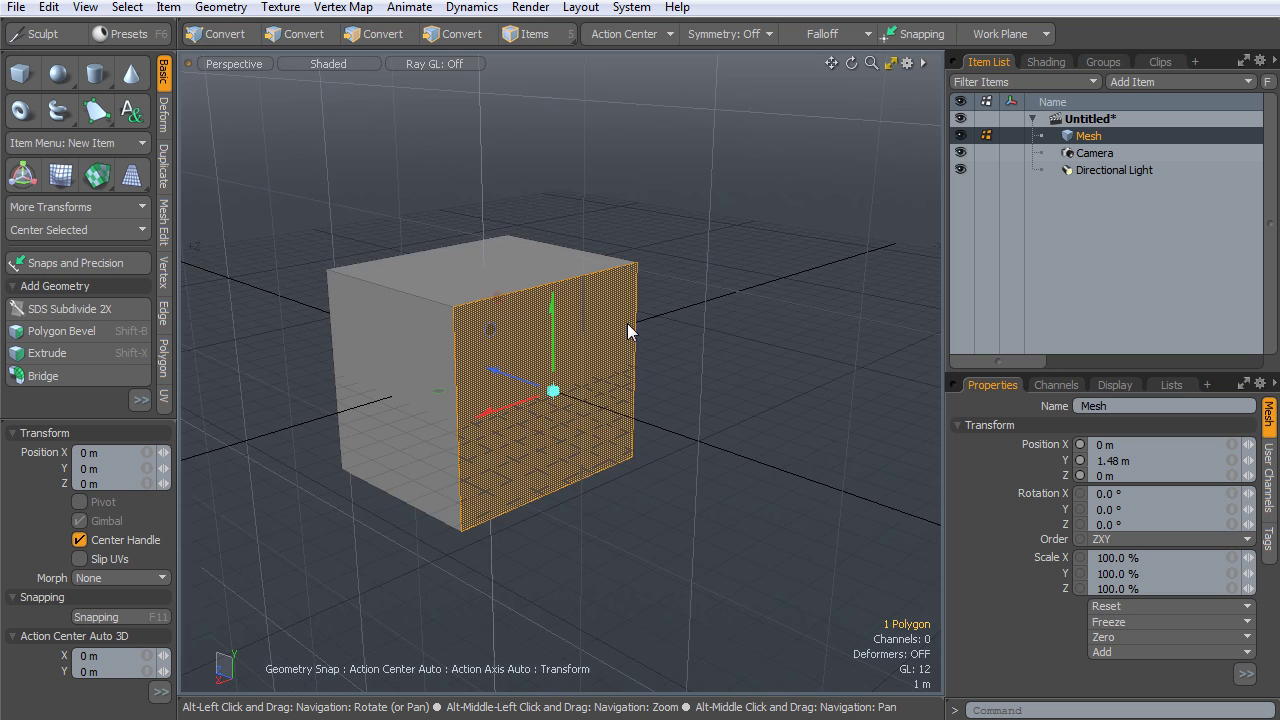
Try the Selection Center Auto Axis action center on the selected side polygon and restore Automatic
alt+drag(627, 323, 666, 129)
key(3)
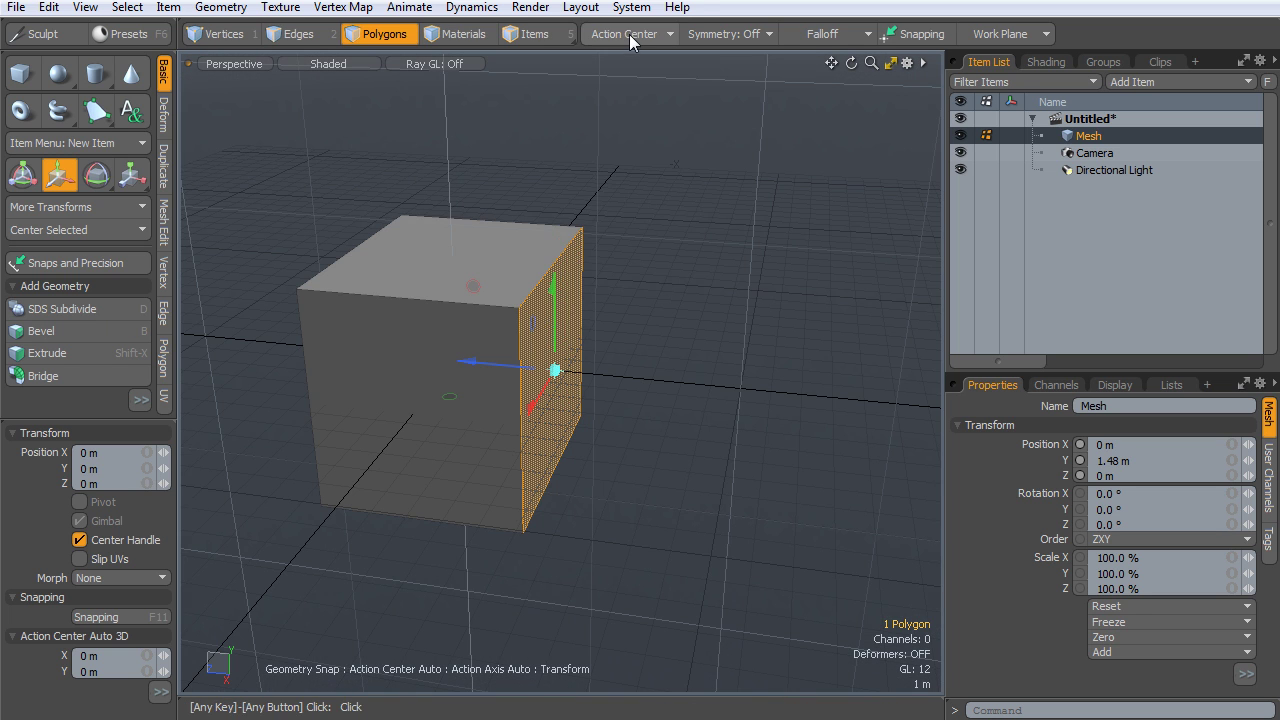
click(633, 33)
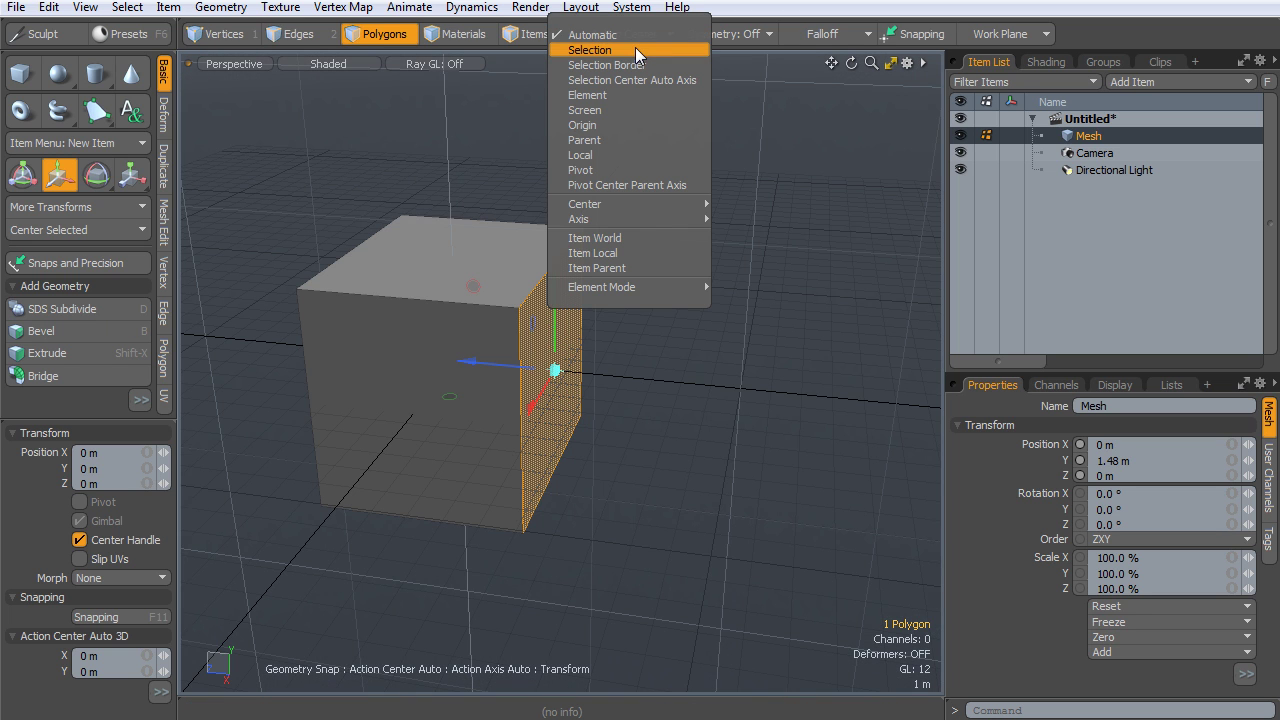
click(645, 79)
alt+drag(609, 267, 648, 296)
click(630, 33)
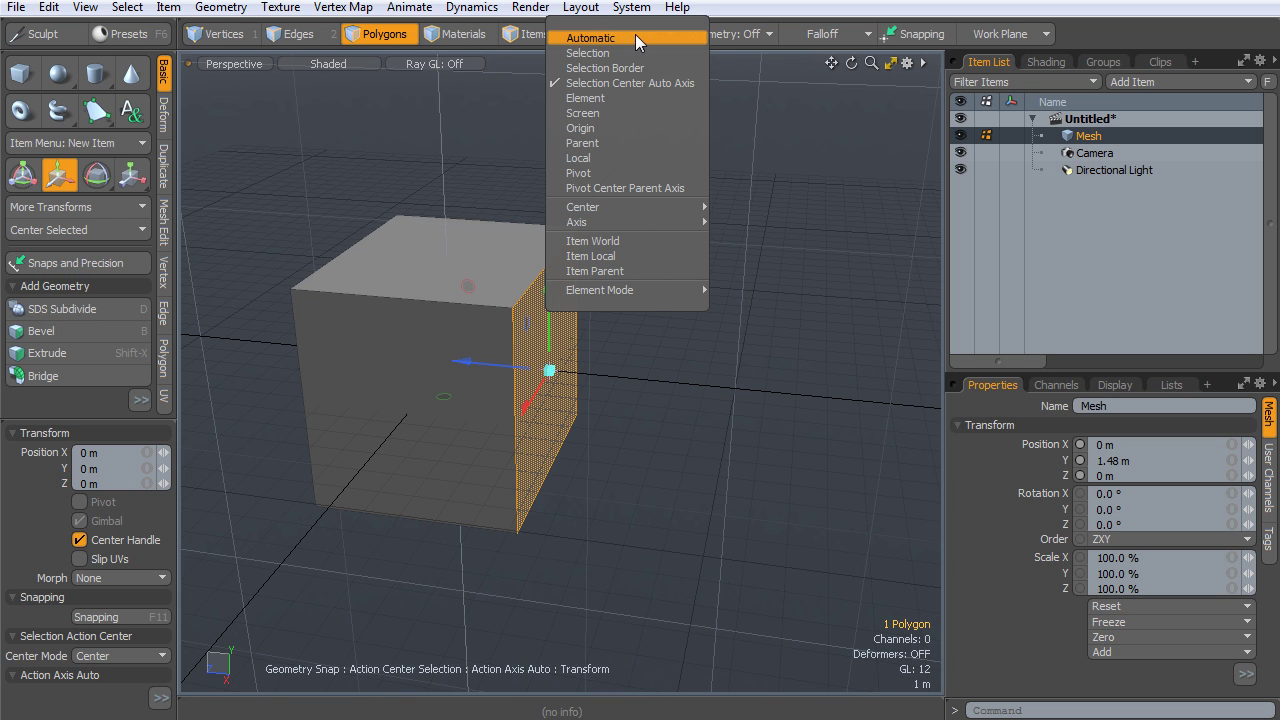
click(635, 37)
Try moving the selected side polygon along the blue axis, and undo the move
alt+drag(677, 340, 594, 356)
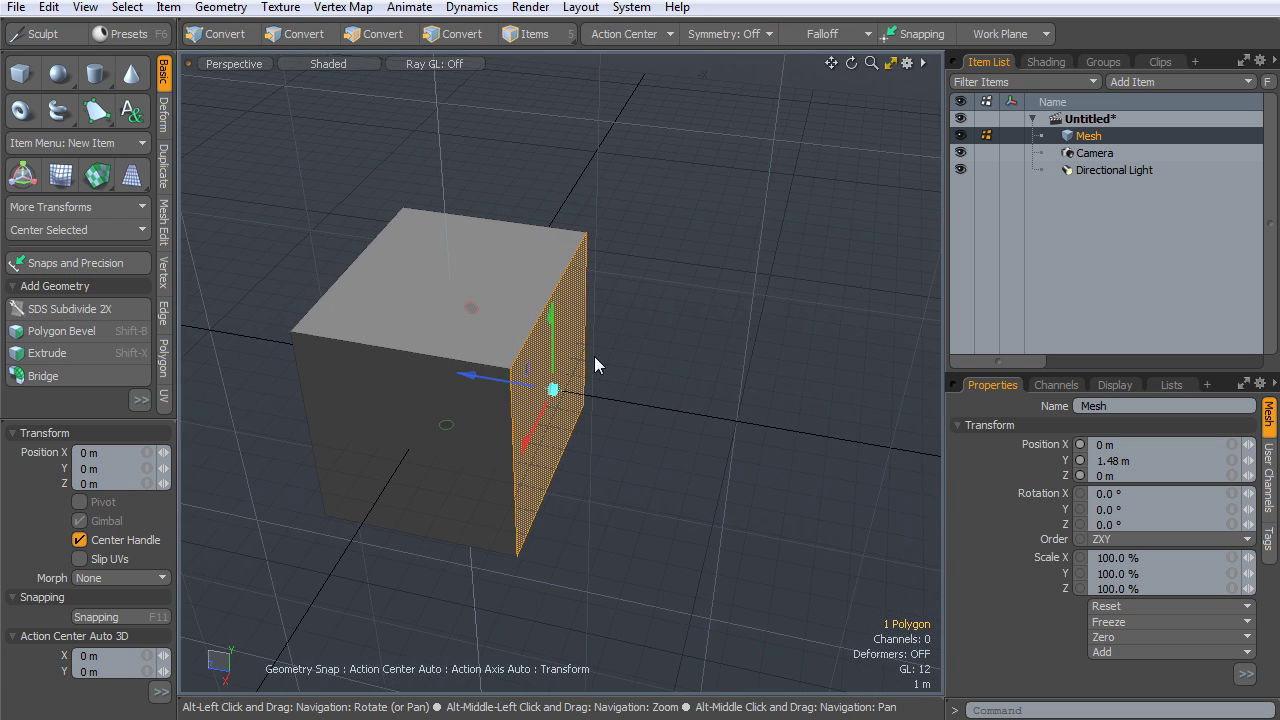
drag(475, 379, 410, 362)
key(ctrl+z)
key(w)
alt+drag(546, 352, 647, 229)
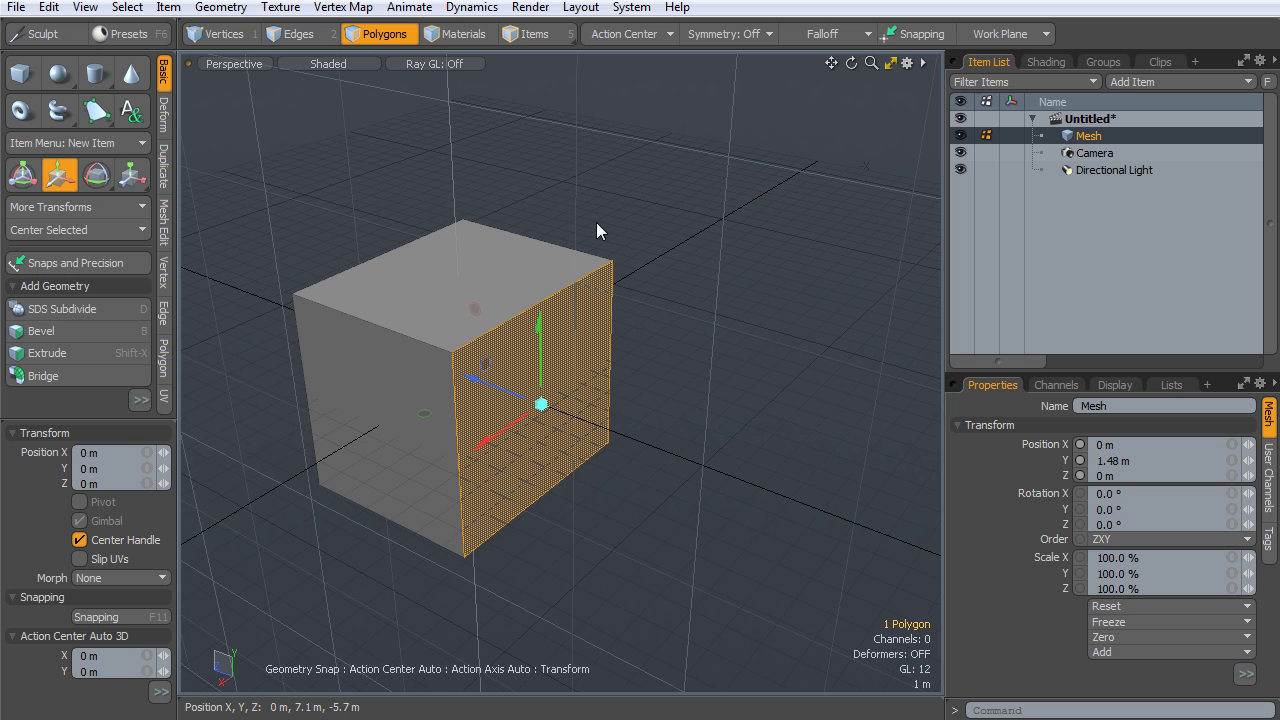
In vertex mode, lasso-select the cube's four top vertices and extend the selection to its visible lower vertices
click(223, 36)
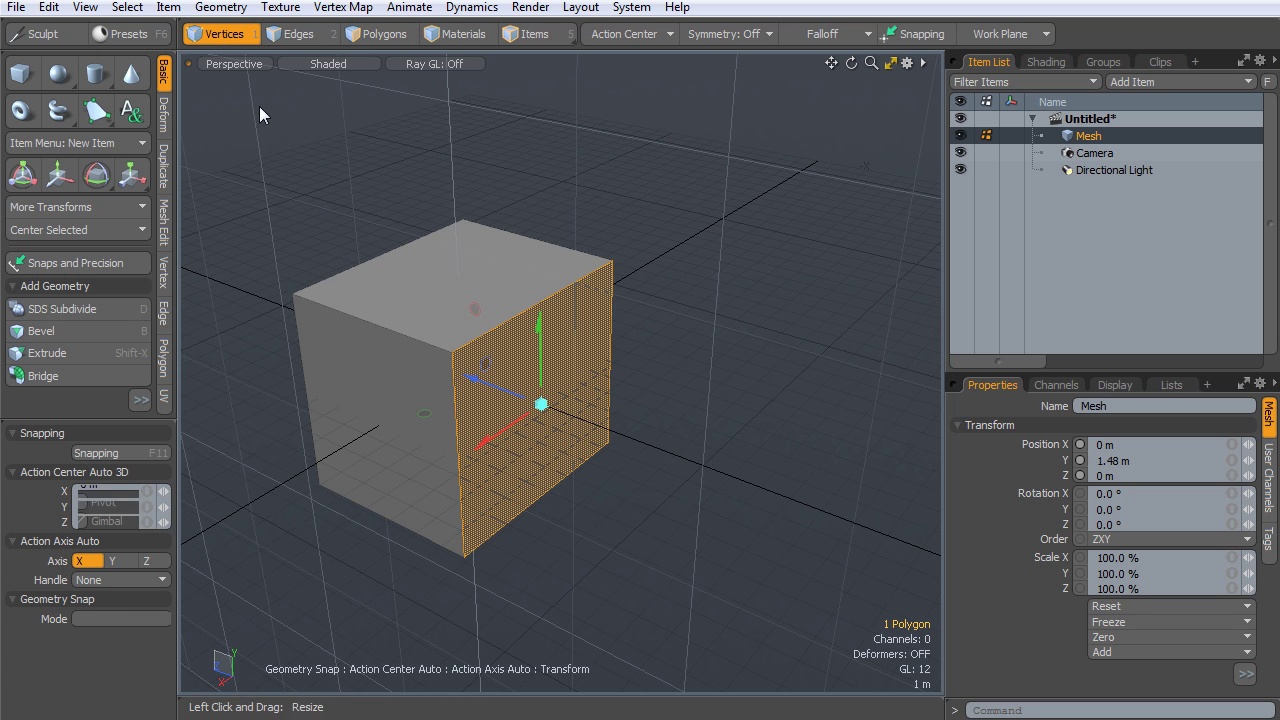
alt+drag(667, 256, 575, 211)
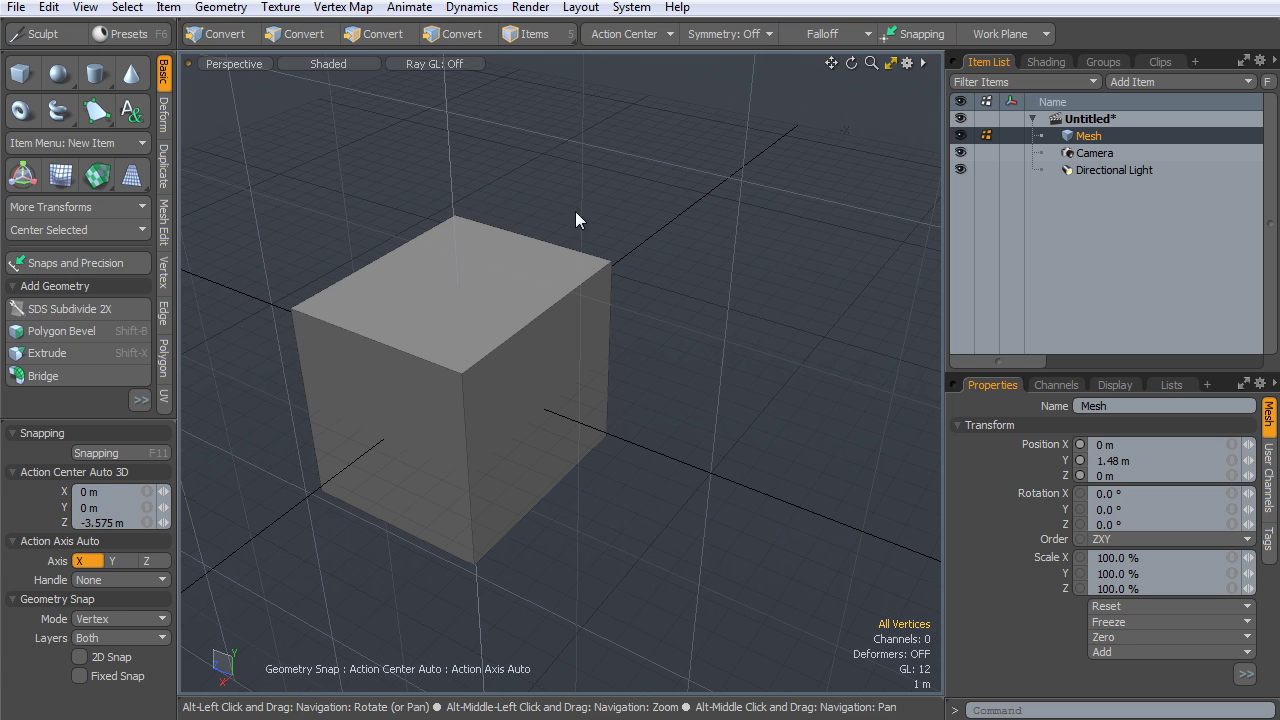
mouse_move(474, 232)
right_down()
mouse_move(501, 165)
mouse_move(500, 190)
right_up()
mouse_move(292, 273)
right_down()
mouse_move(302, 353)
mouse_move(322, 298)
right_up()
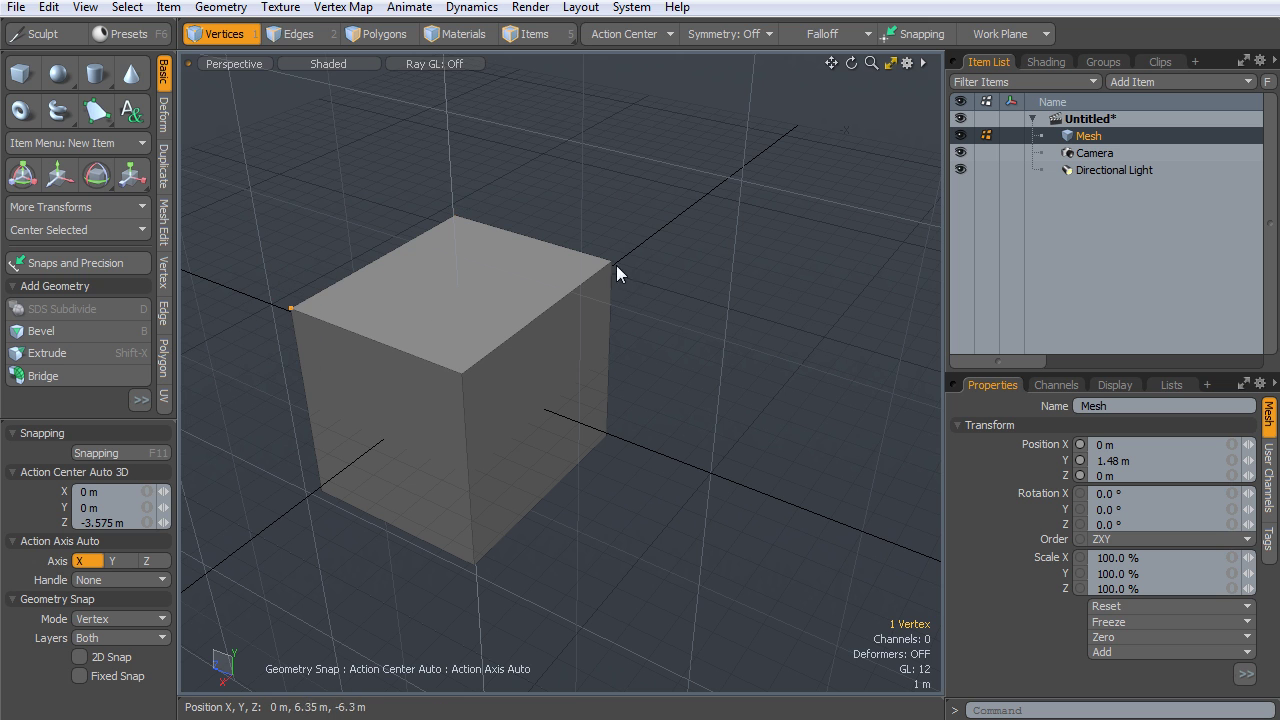
mouse_move(620, 154)
right_down()
mouse_move(313, 204)
mouse_move(400, 242)
right_up()
mouse_move(560, 265)
alt+mouse_down()
mouse_move(669, 288)
mouse_move(731, 257)
alt+mouse_up()
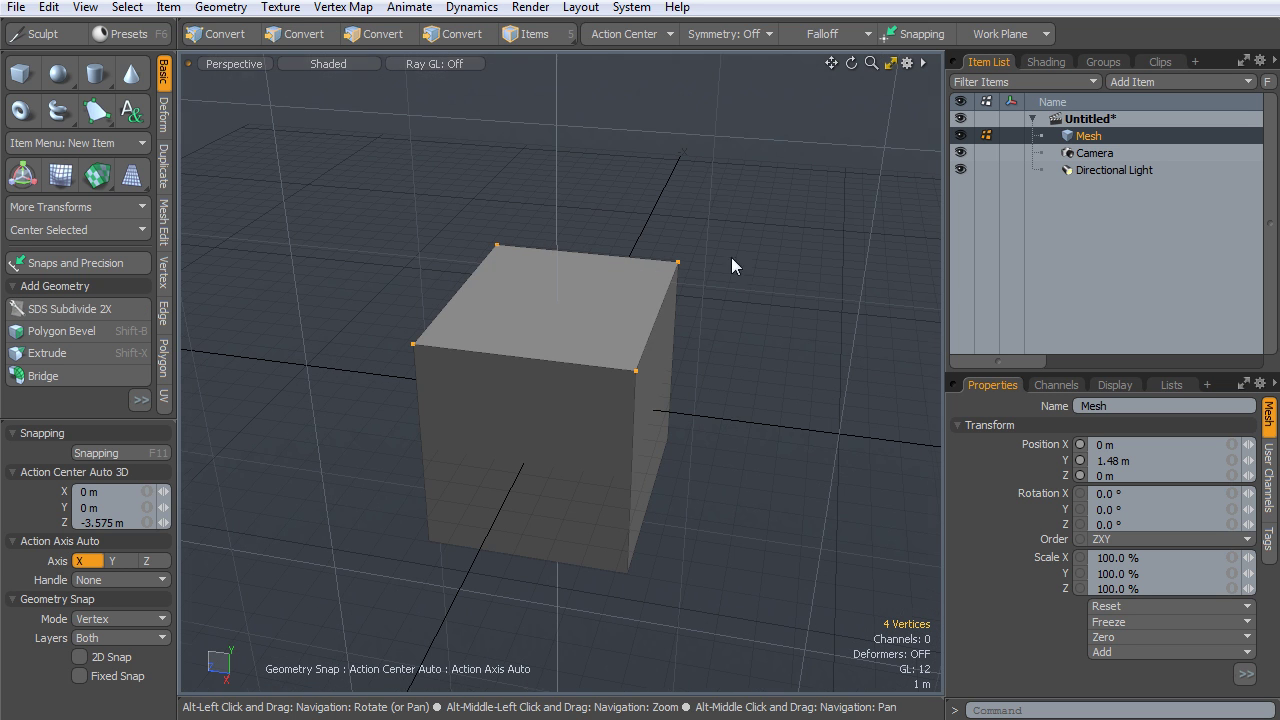
mouse_move(700, 143)
right_down()
mouse_move(724, 644)
mouse_move(755, 130)
right_up()
alt+drag(792, 293, 778, 452)
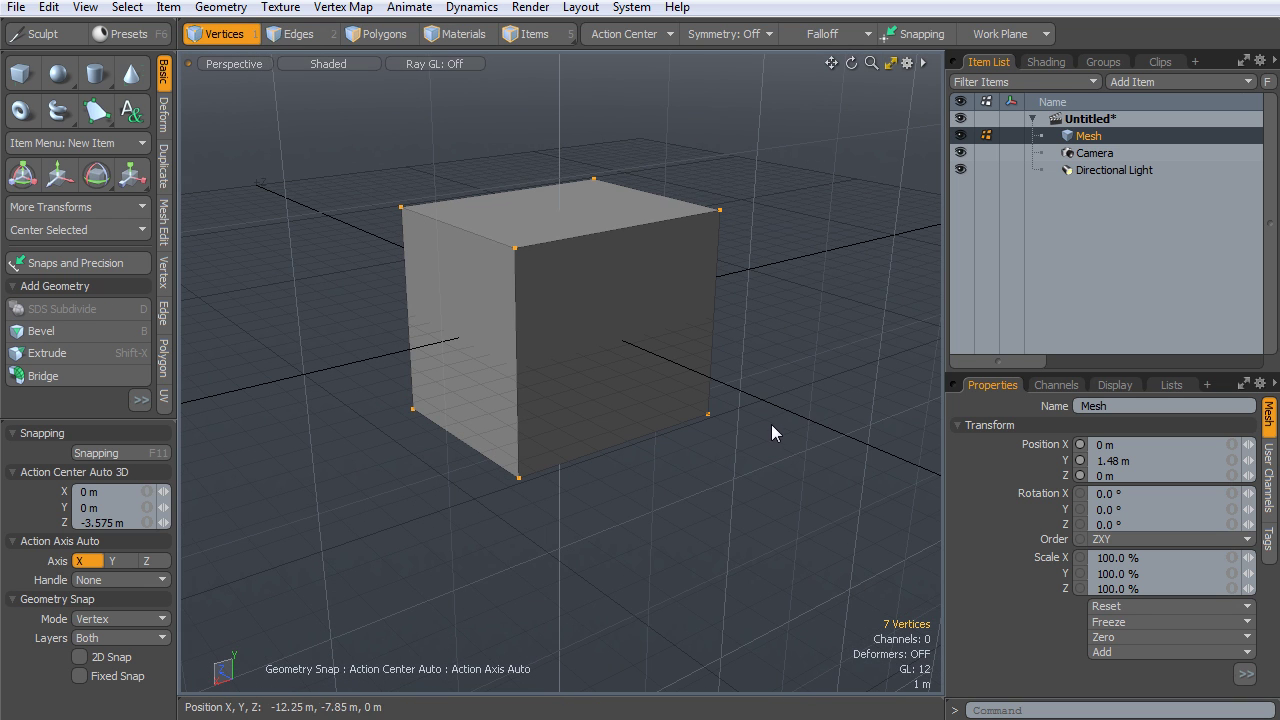
Switch the perspective viewport's display style to Wireframe
key(ctrl+space)
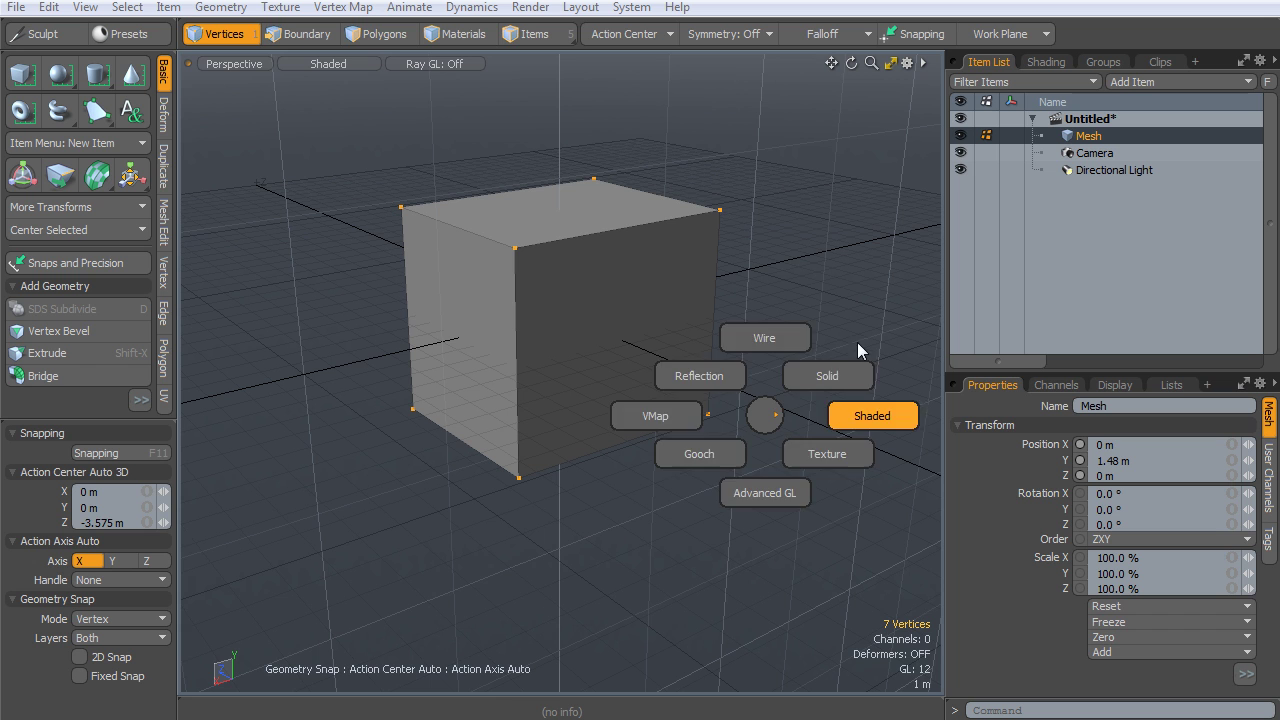
click(765, 338)
alt+drag(746, 307, 558, 277)
click(329, 64)
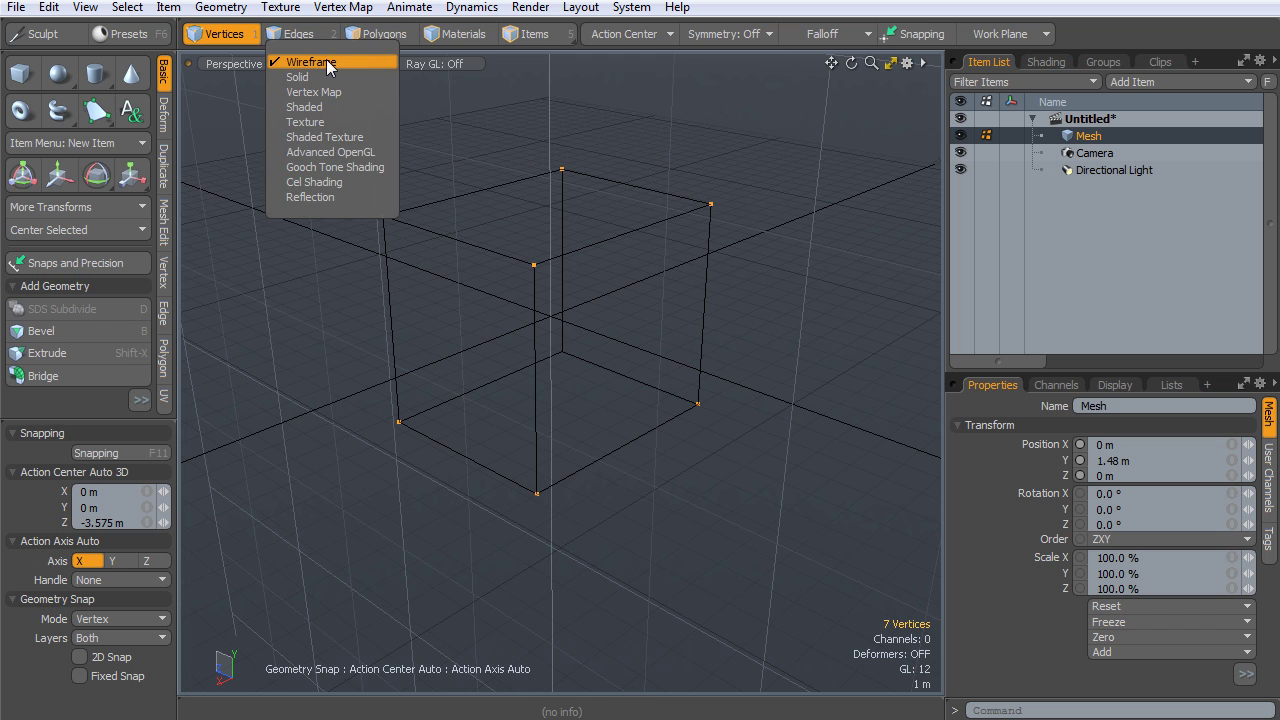
click(326, 60)
Lasso through the wireframe cube, leaving only its four top vertices selected
alt+drag(716, 303, 740, 487)
mouse_move(726, 404)
right_down()
mouse_move(634, 634)
mouse_move(608, 586)
right_up()
alt+drag(671, 423, 621, 92)
mouse_move(673, 87)
right_down()
mouse_move(776, 299)
mouse_move(768, 268)
right_up()
mouse_move(663, 277)
alt+mouse_down()
mouse_move(703, 365)
mouse_move(697, 336)
mouse_move(735, 345)
alt+mouse_up()
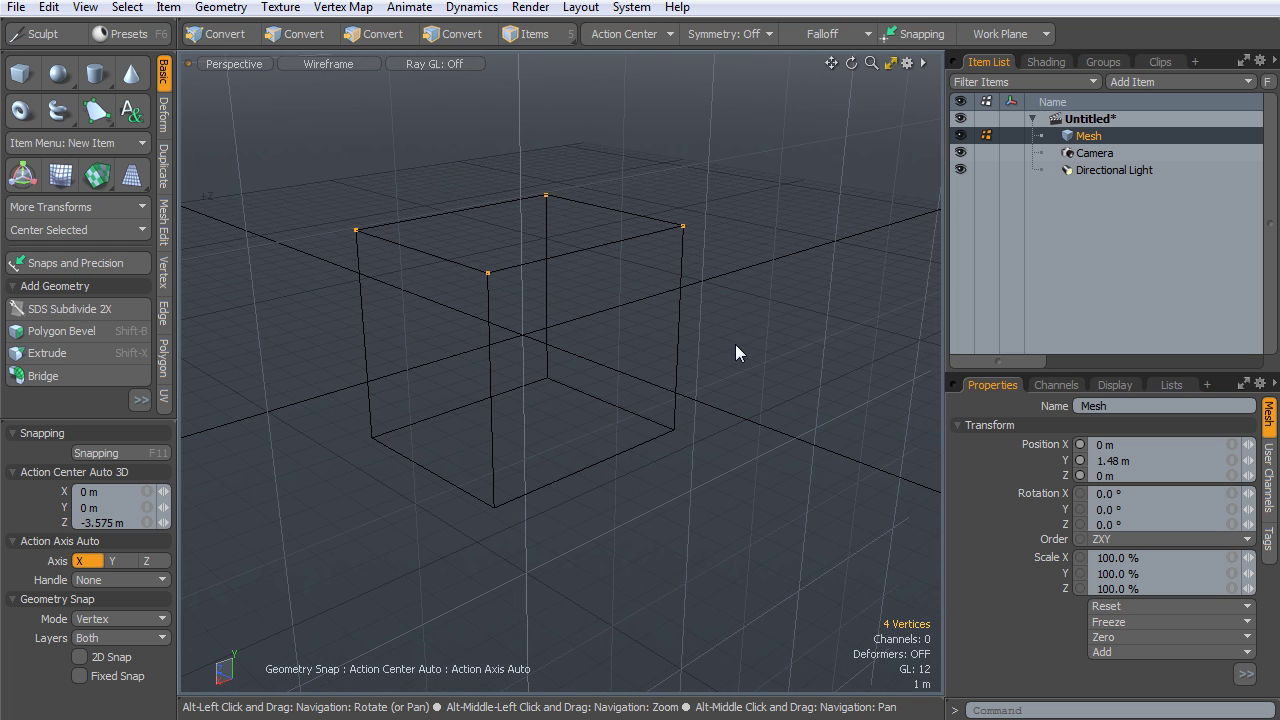
Clear the vertex selection and return the perspective viewport to Shaded display
click(781, 299)
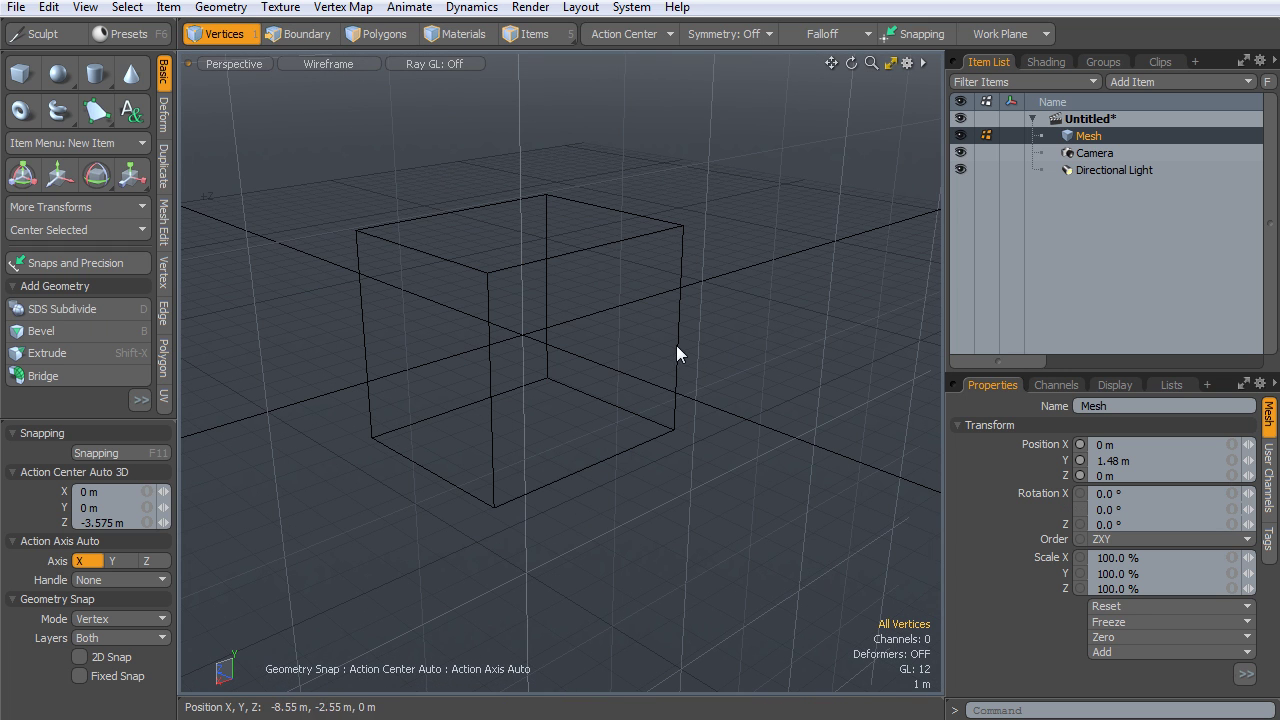
key(ctrl+2)
click(769, 335)
alt+drag(742, 348, 776, 130)
alt+drag(698, 165, 770, 150)
Set symmetry to Y and select the two top vertices on the cube's positive X side for the Move tool
click(728, 34)
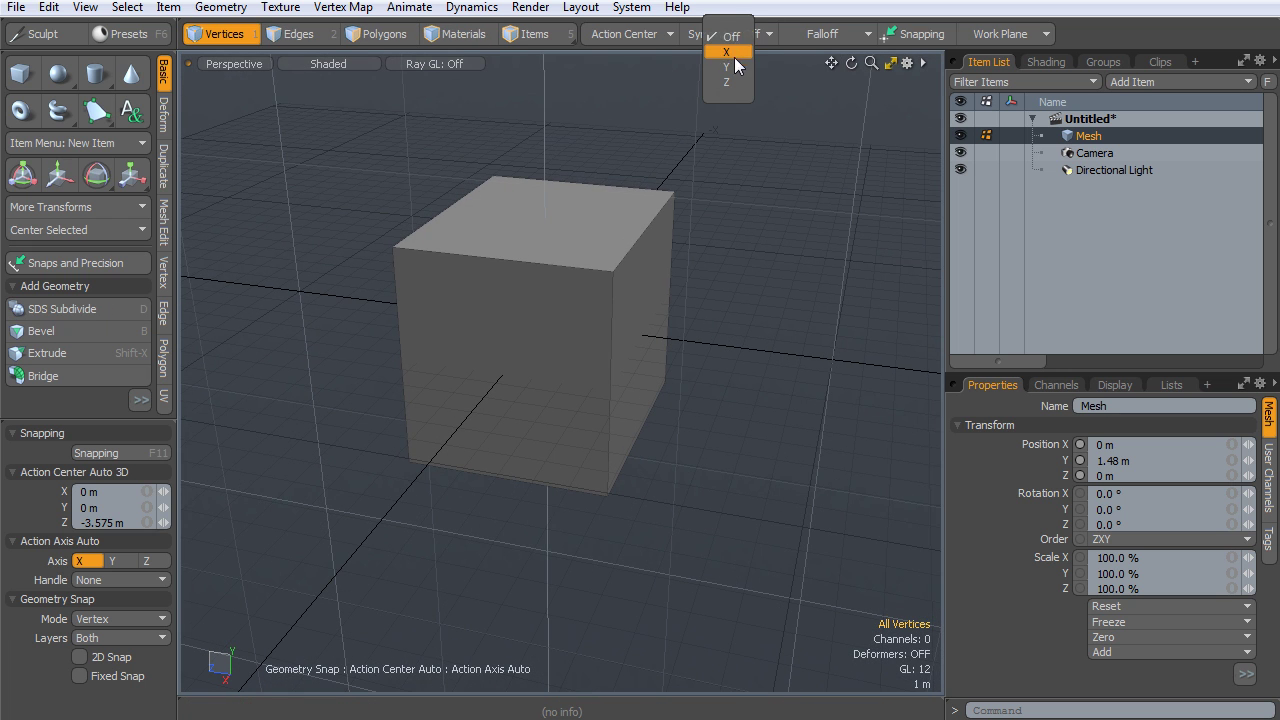
click(727, 66)
mouse_move(660, 330)
alt+mouse_down()
mouse_move(615, 396)
mouse_move(540, 379)
mouse_move(500, 305)
alt+mouse_up()
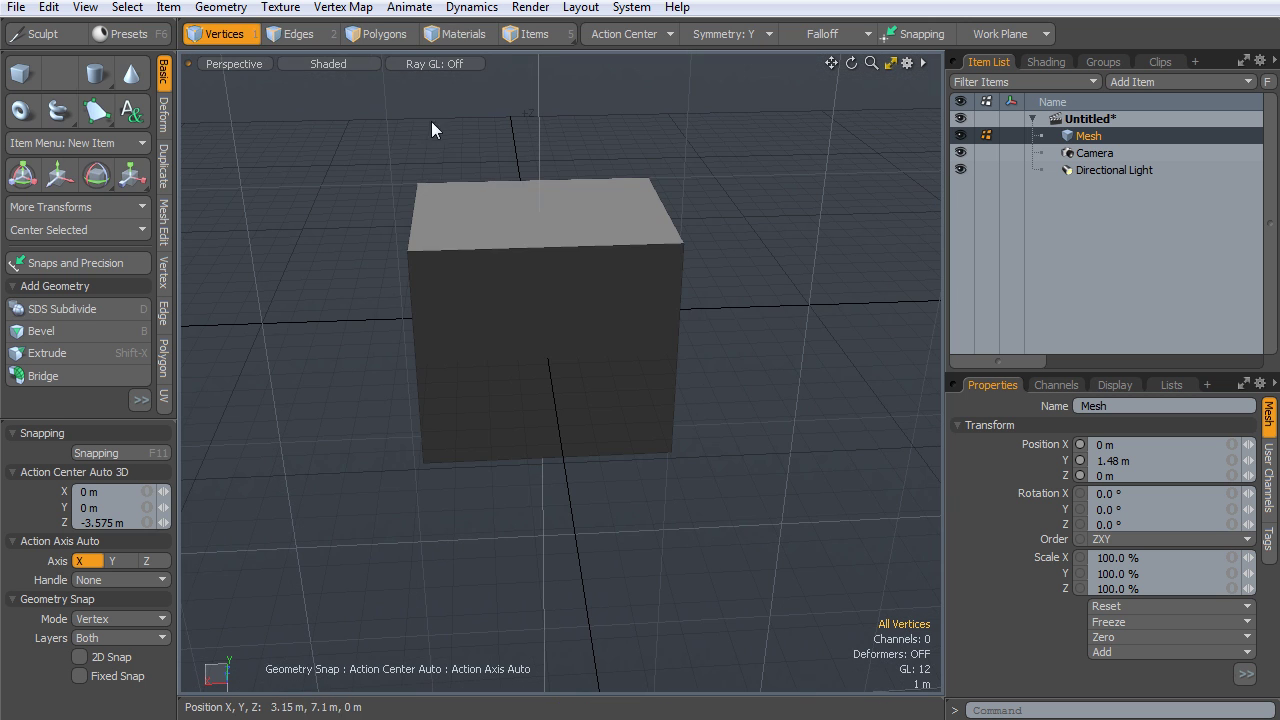
right_drag(431, 121, 370, 210)
mouse_move(631, 338)
alt+mouse_down()
mouse_move(592, 295)
mouse_move(581, 323)
mouse_move(649, 341)
alt+mouse_up()
key(w)
alt+drag(595, 216, 566, 205)
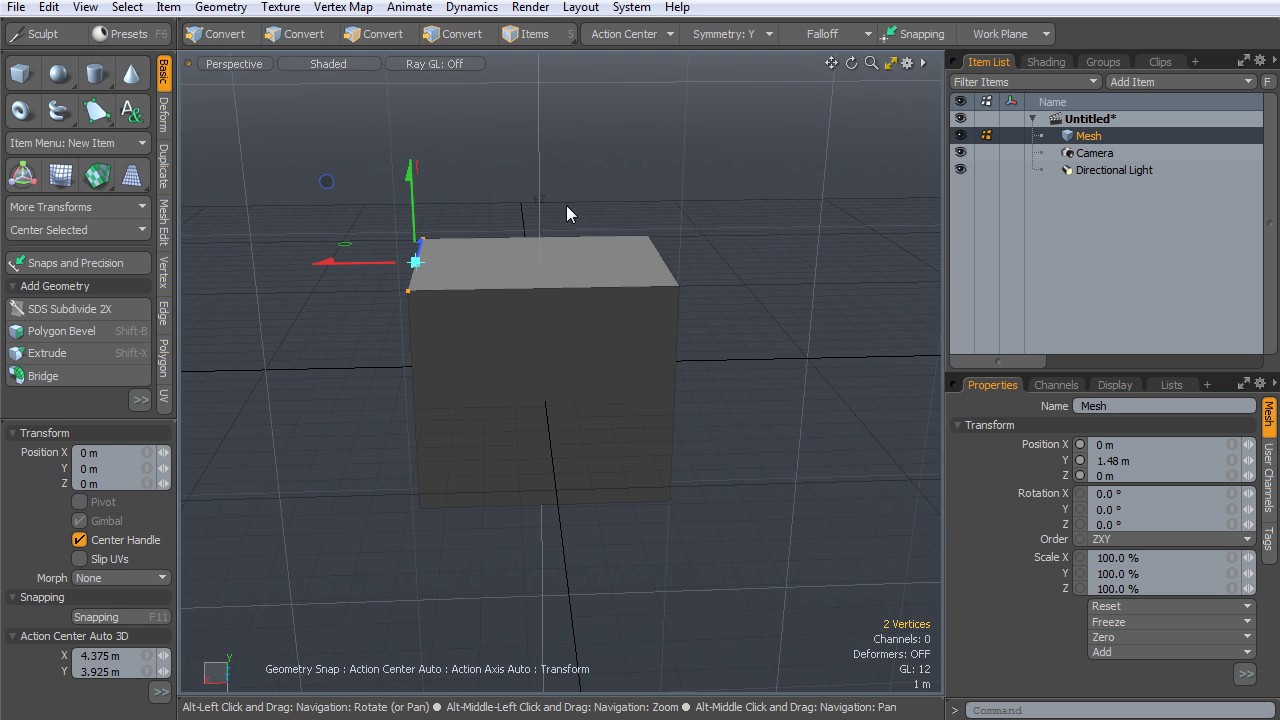
Set the action center to Selection for the two selected top vertices
click(638, 34)
click(612, 56)
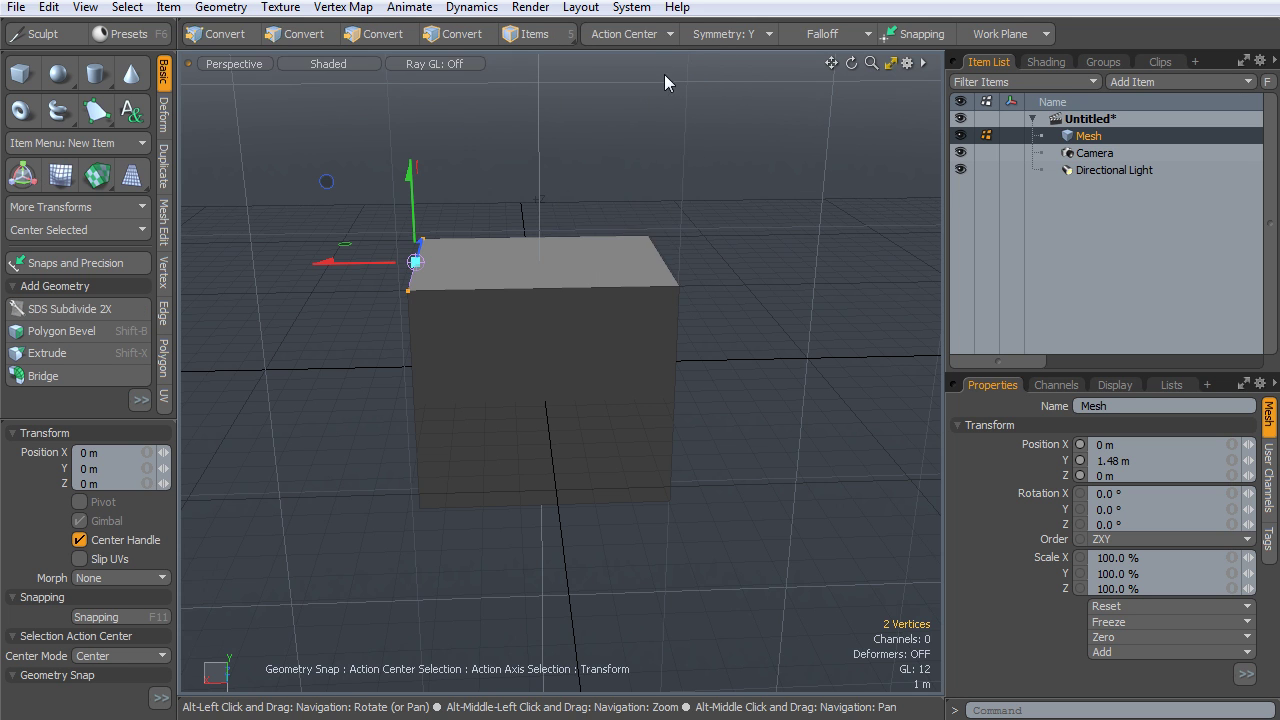
alt+drag(664, 74, 690, 64)
Set symmetry to X and try moving the two selected vertices, undo the move and drop the Move tool
click(736, 37)
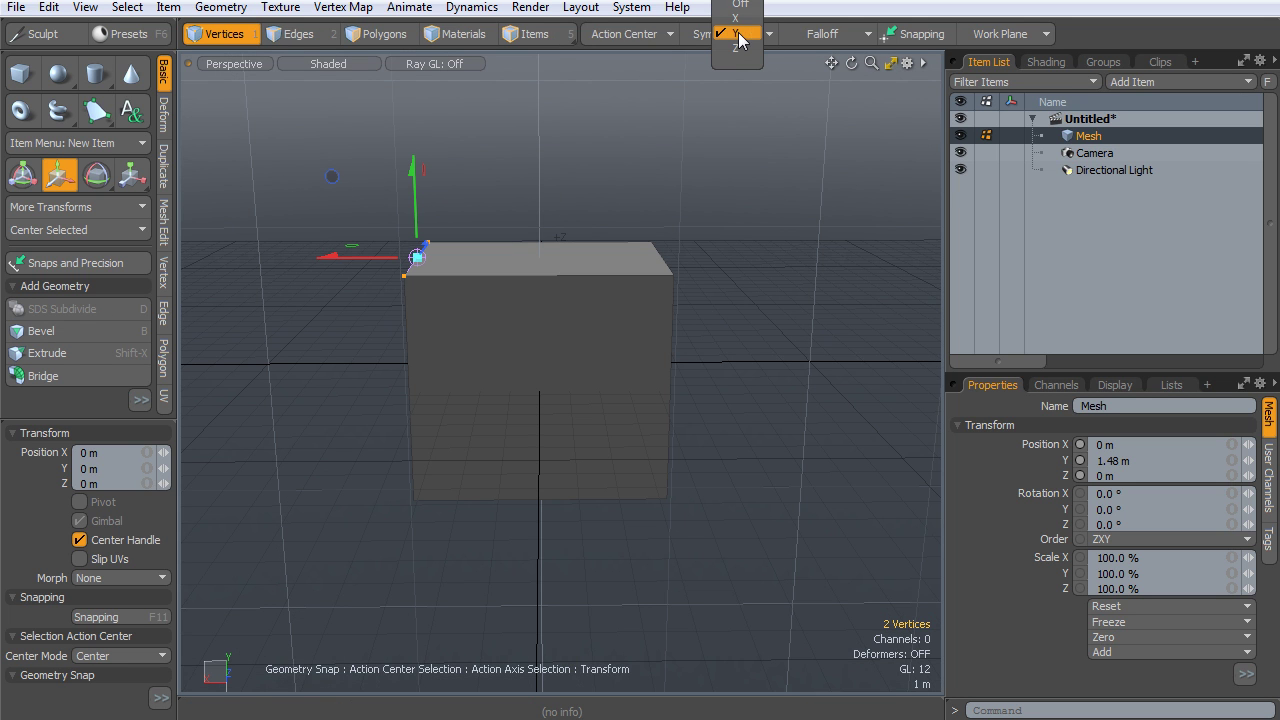
click(738, 18)
mouse_move(691, 228)
alt+mouse_down()
mouse_move(892, 207)
mouse_move(921, 218)
mouse_move(918, 206)
alt+mouse_up()
mouse_move(826, 238)
mouse_down()
mouse_move(731, 250)
mouse_move(797, 249)
mouse_up()
key(ctrl+z)
key(q)
mouse_move(773, 240)
right_down()
mouse_move(736, 184)
mouse_move(742, 200)
right_up()
mouse_move(745, 338)
alt+mouse_down()
mouse_move(561, 345)
mouse_move(287, 315)
alt+mouse_up()
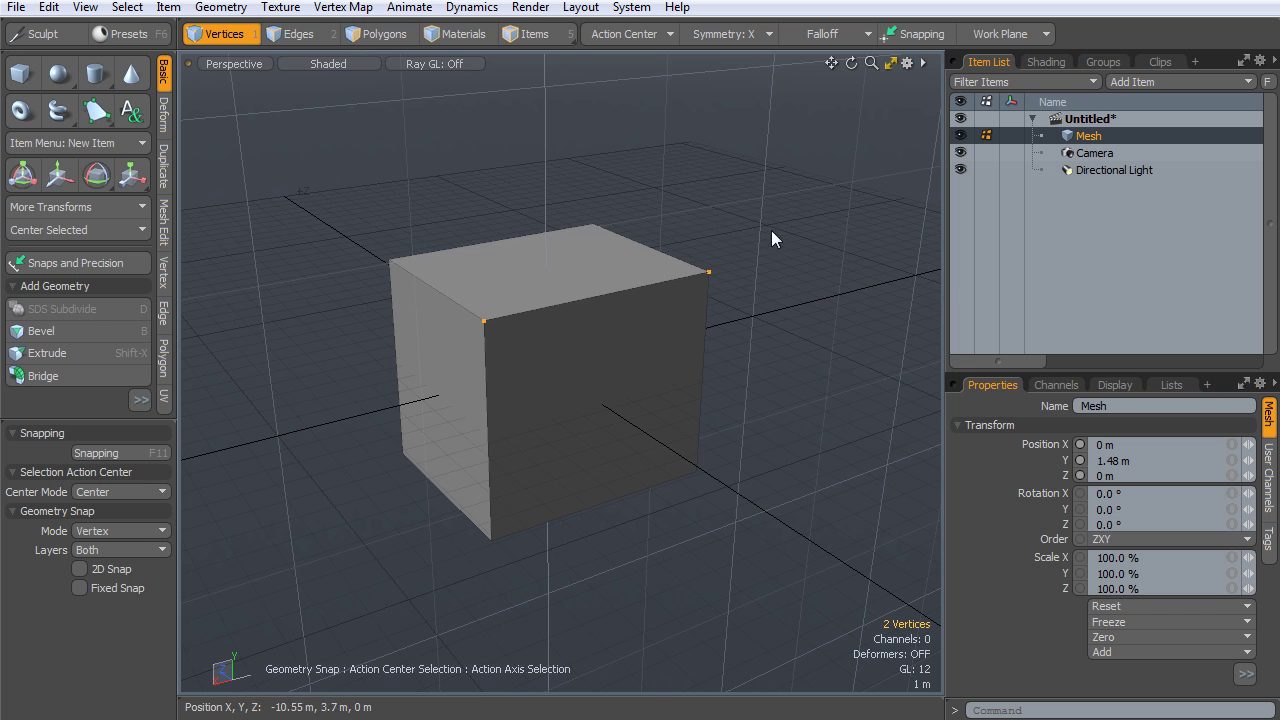
alt+drag(771, 232, 583, 216)
In polygon mode, select all of the cube's polygons and center them on all axes
click(743, 319)
key(3)
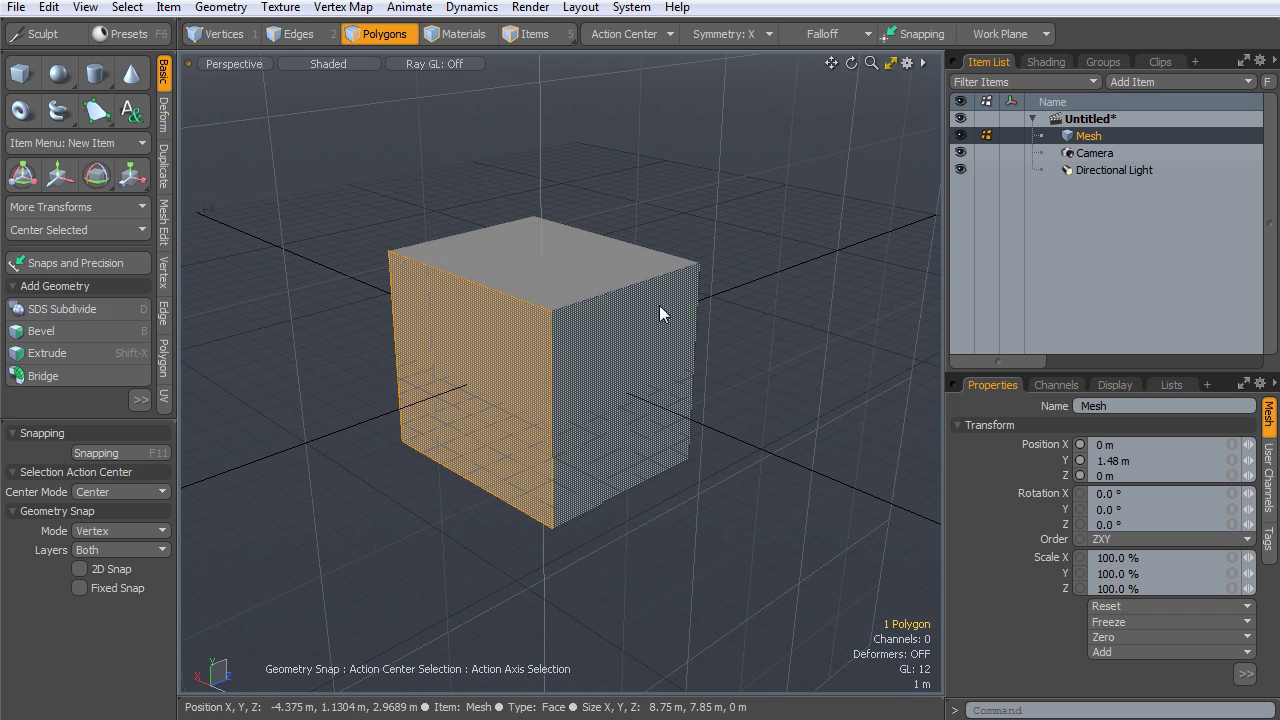
alt+drag(659, 305, 546, 285)
click(548, 283)
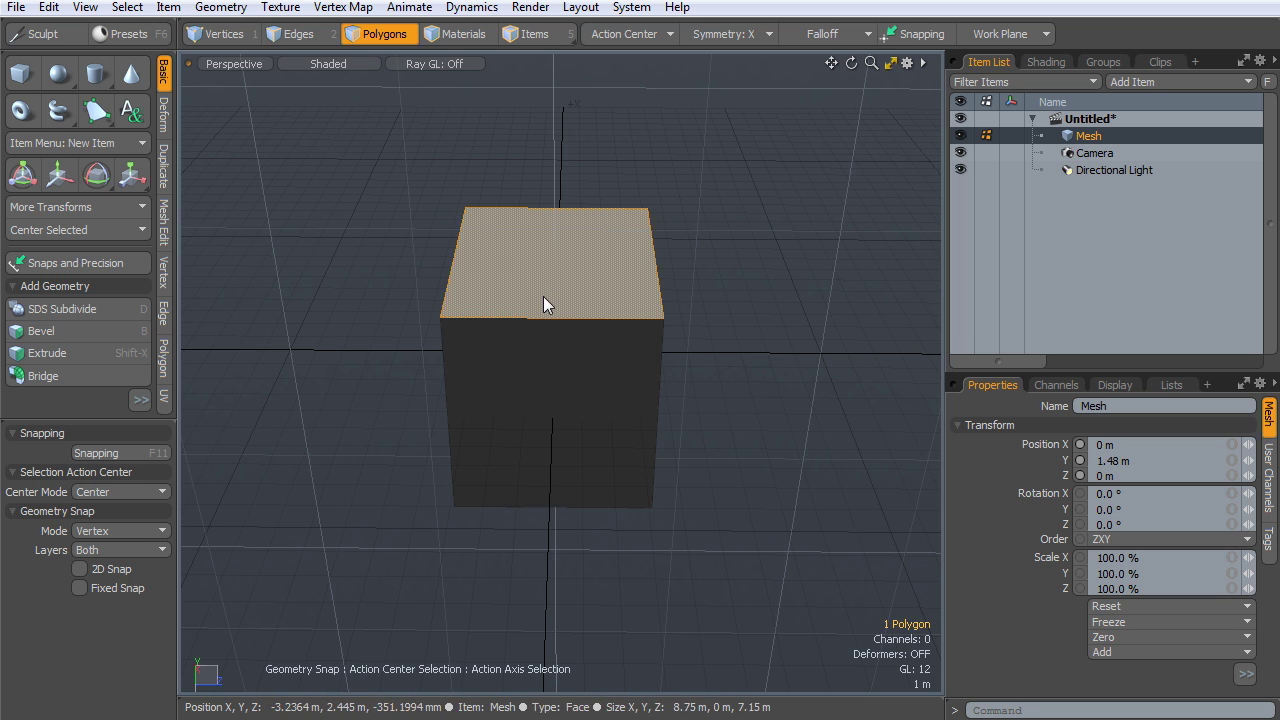
double_click(538, 298)
click(97, 229)
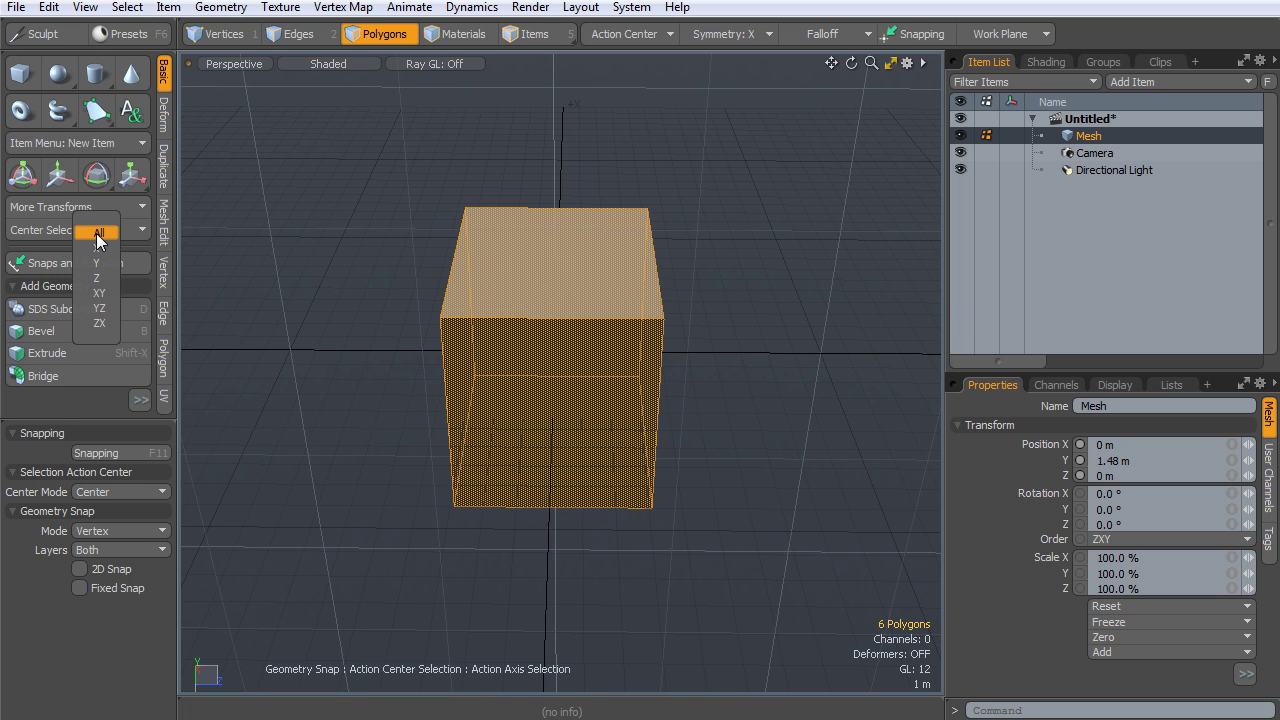
click(98, 233)
Turn symmetry off and enable it again on the X axis
alt+drag(700, 215, 900, 195)
click(634, 34)
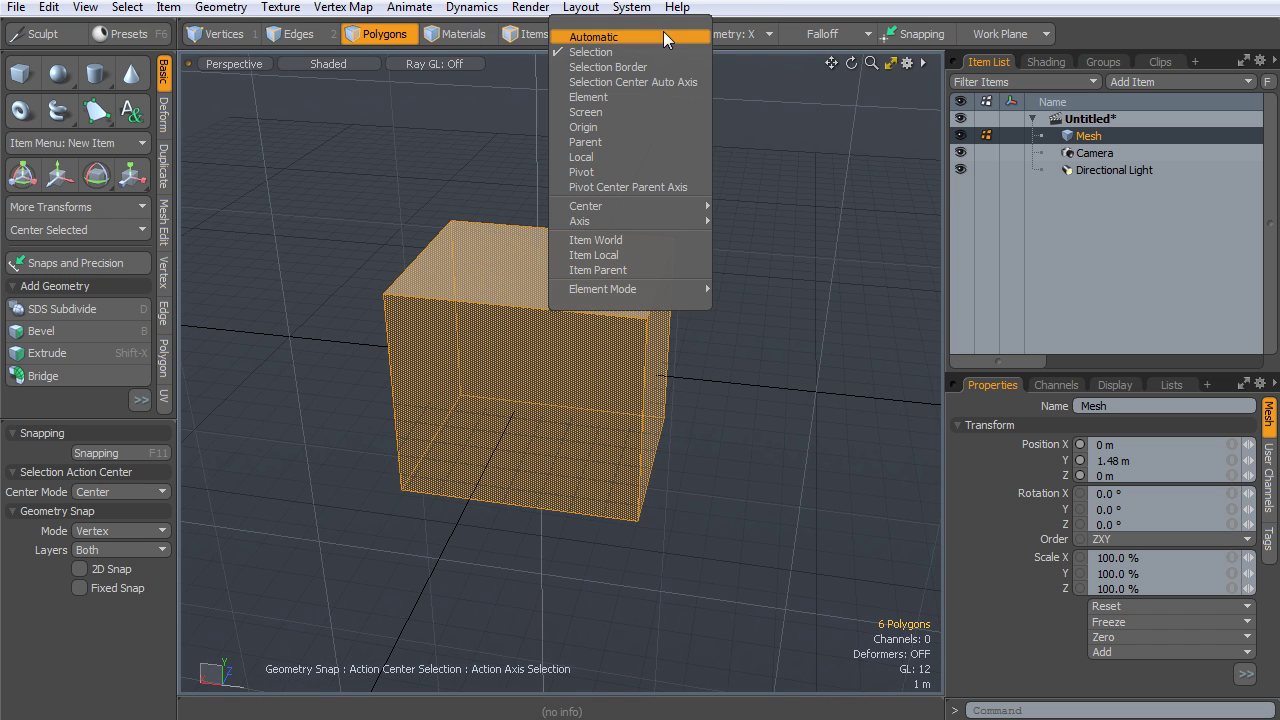
click(663, 38)
click(748, 33)
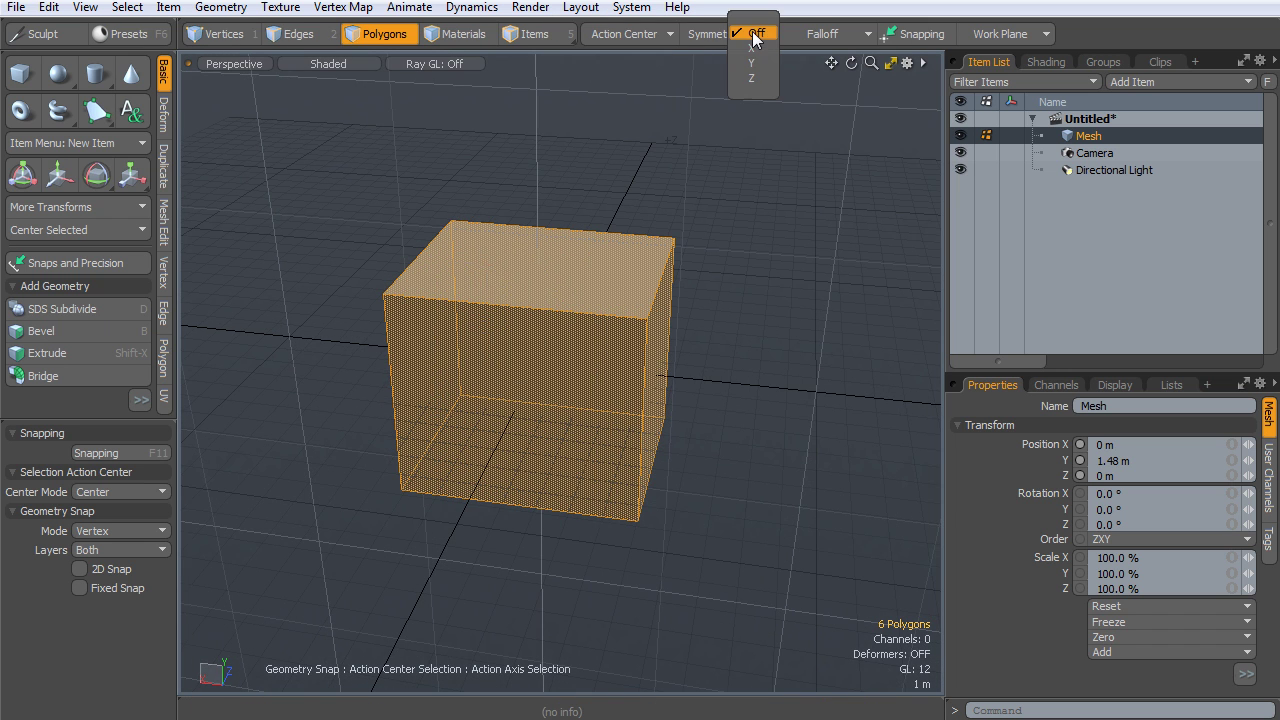
click(752, 48)
In vertex mode, lasso the top vertices on one side of the cube with X symmetry and activate the Move tool
alt+drag(758, 267, 663, 266)
key(1)
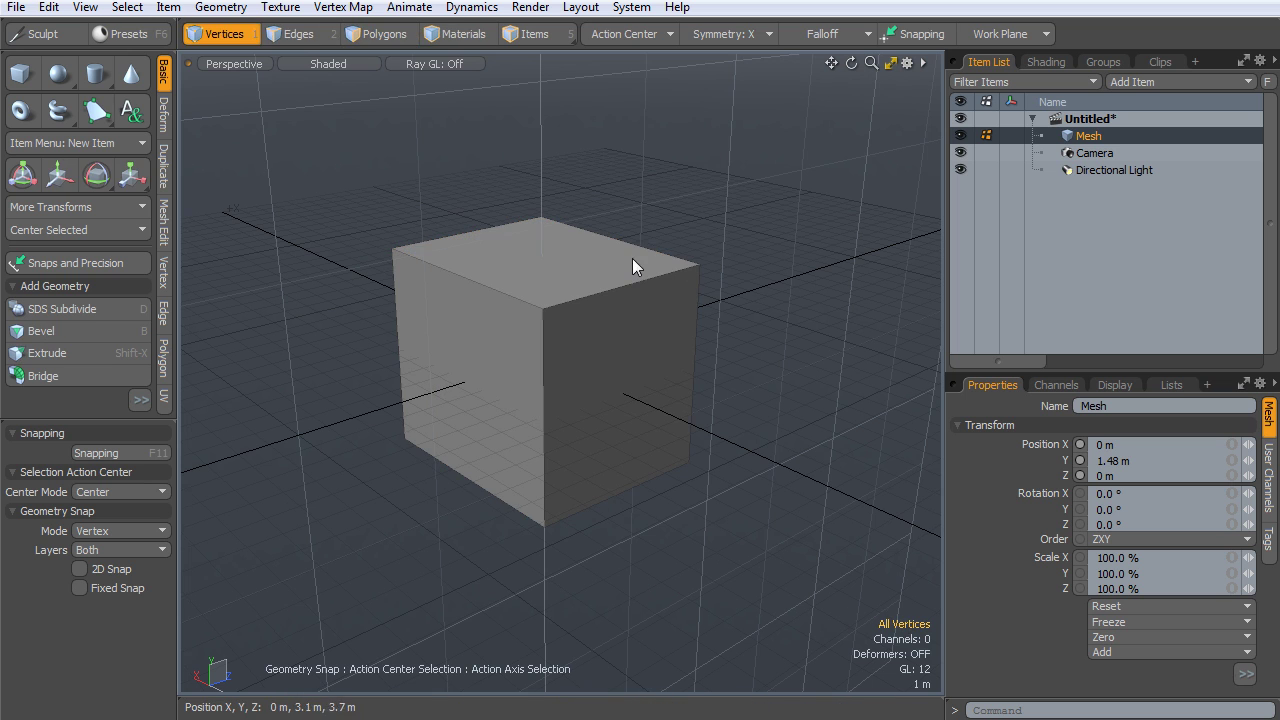
alt+drag(776, 237, 707, 222)
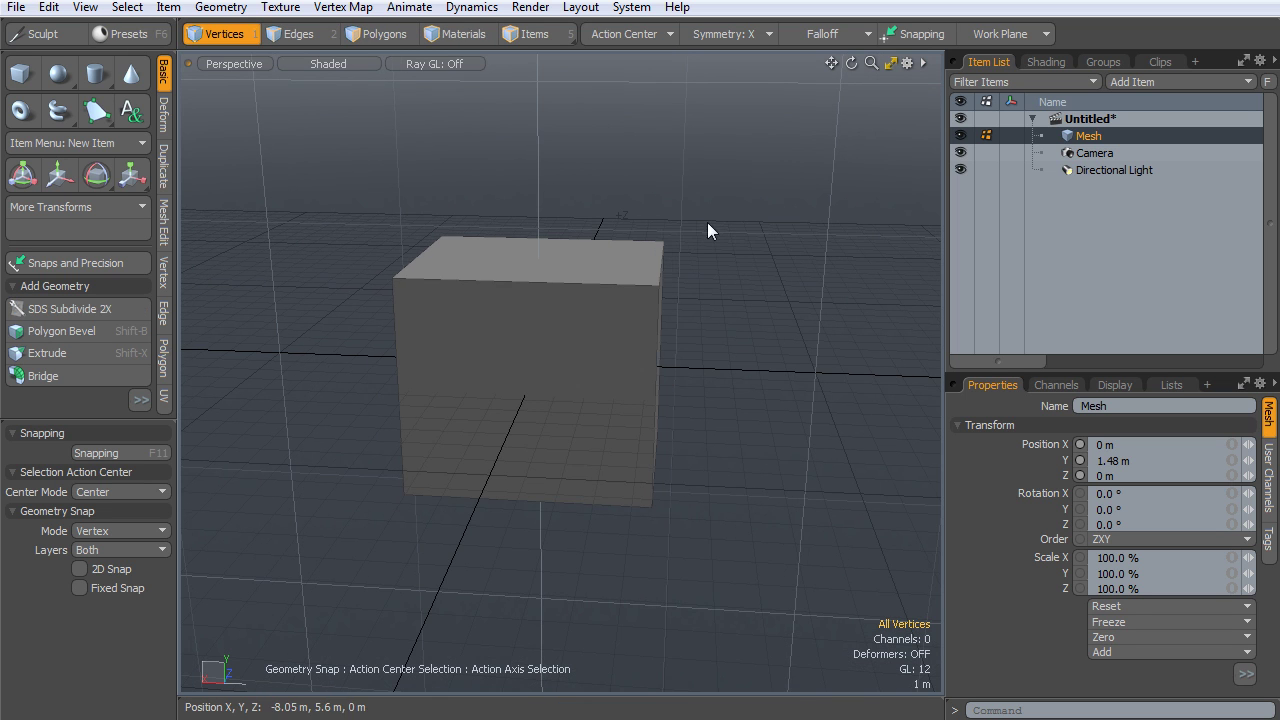
mouse_move(741, 190)
right_down()
mouse_move(624, 282)
mouse_move(688, 330)
right_up()
alt+drag(688, 330, 748, 310)
key(y)
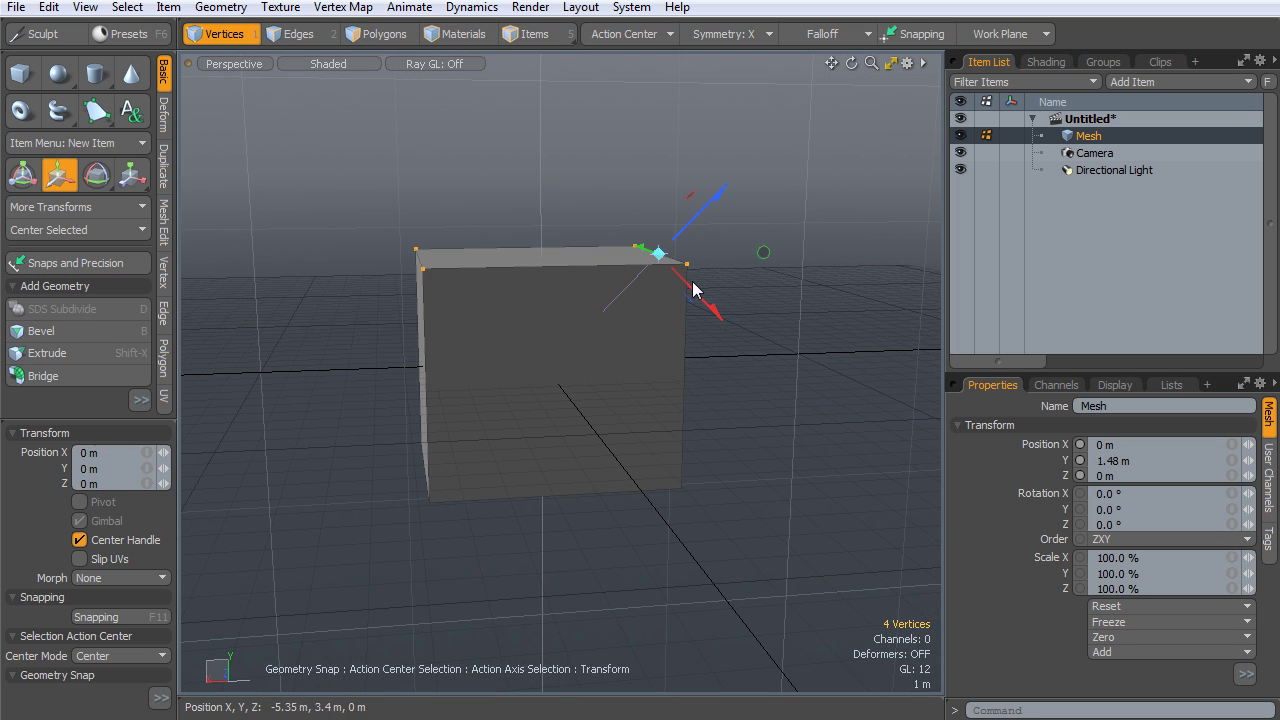
Try moving the selected vertices along the tilted blue axis, undo it and set the action center to Automatic
drag(726, 188, 784, 124)
key(ctrl+z)
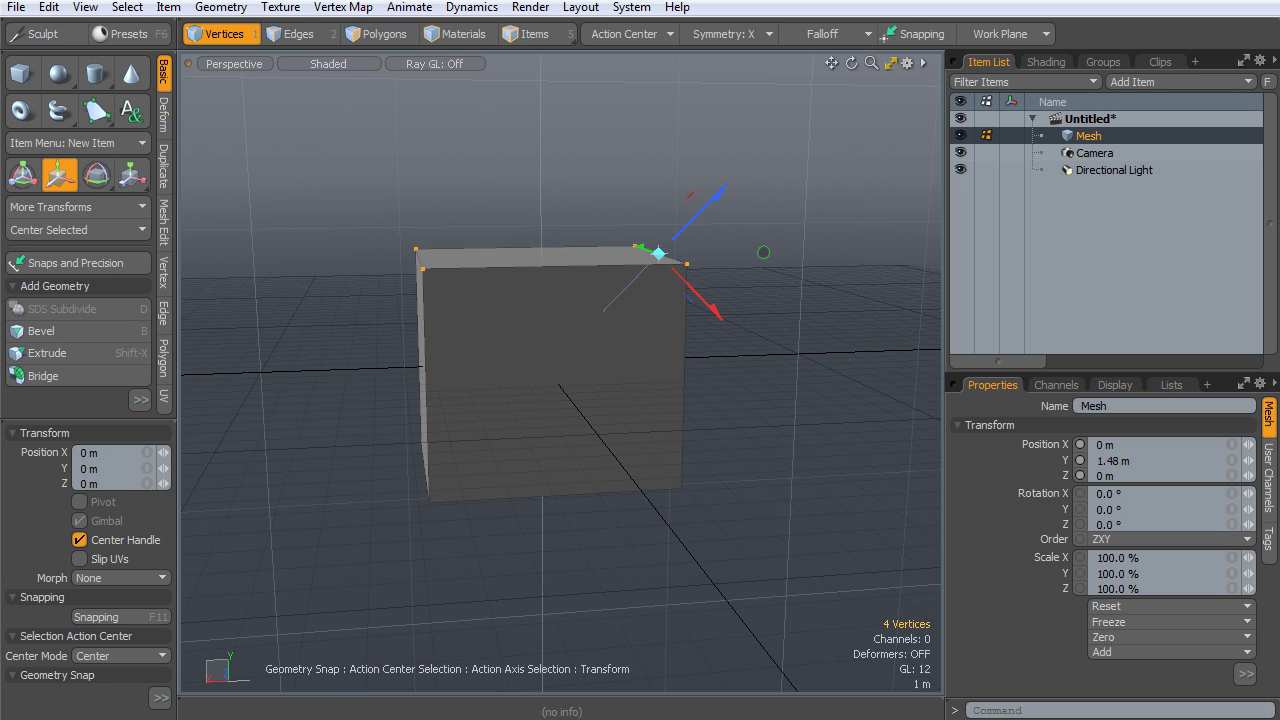
click(629, 33)
click(621, 31)
alt+drag(680, 200, 731, 226)
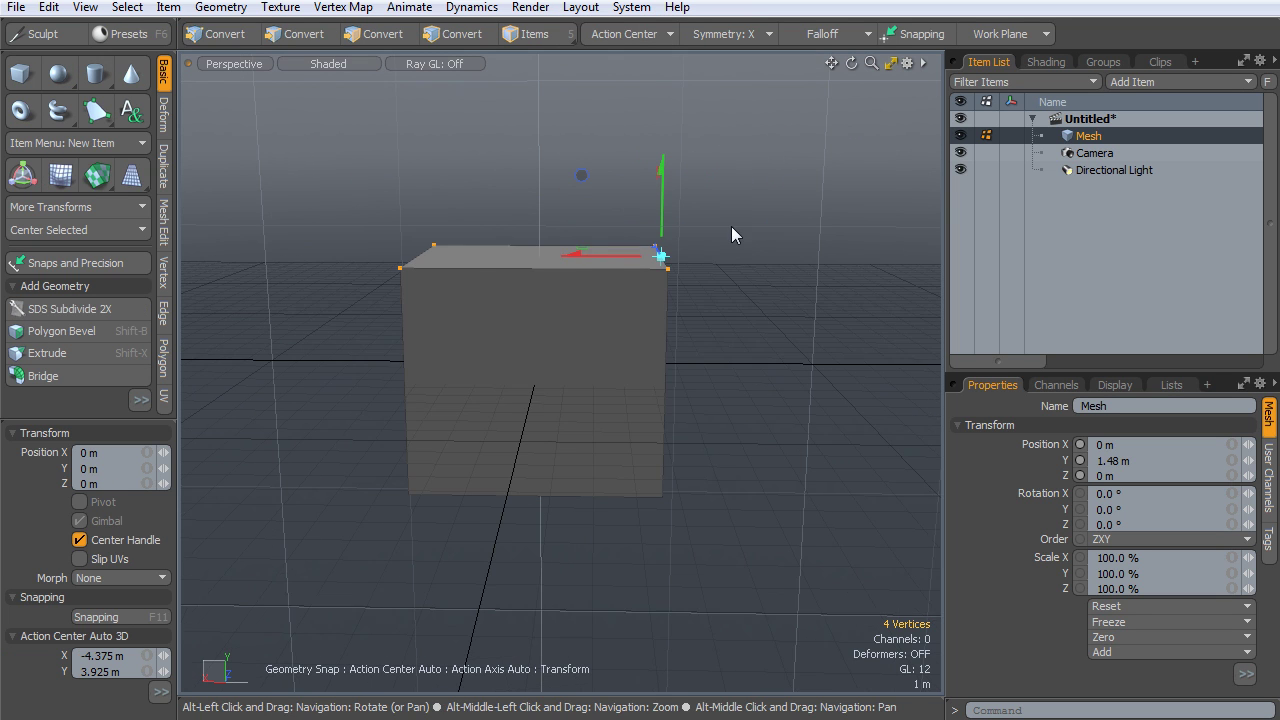
Try moving the four top vertices sideways and 5 m up with X symmetry, and undo the moves
drag(571, 256, 655, 279)
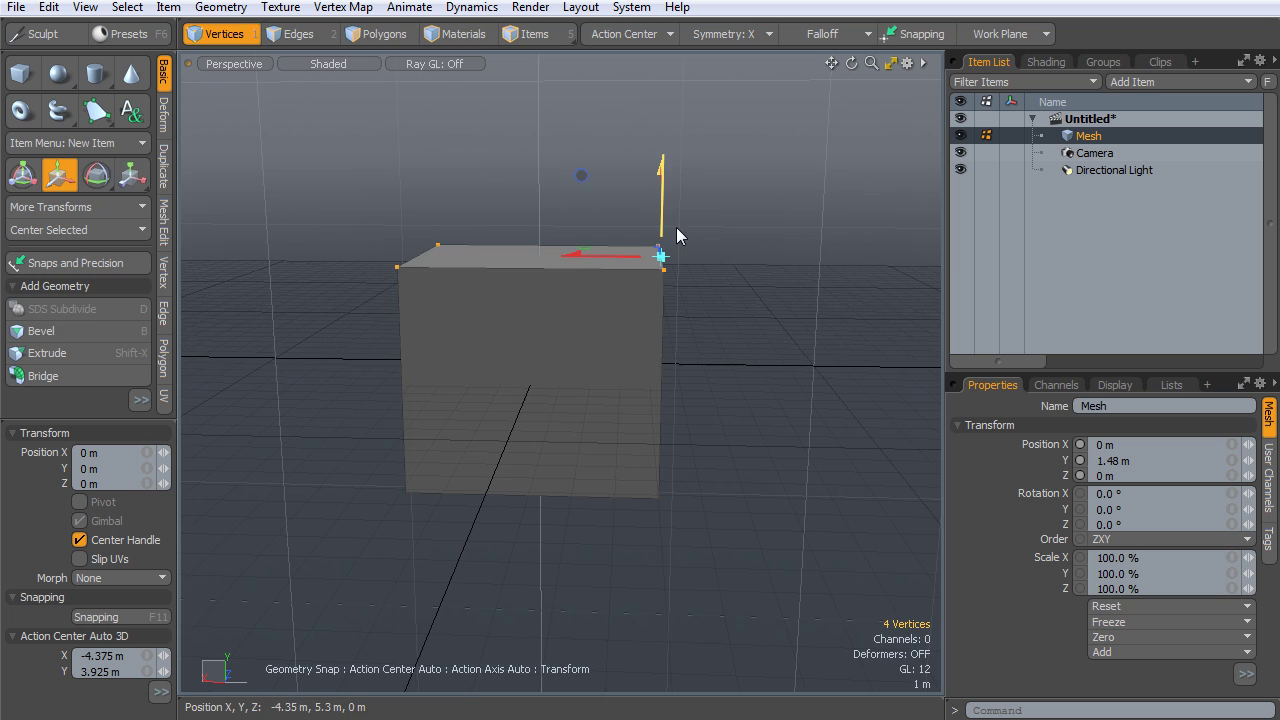
alt+drag(677, 228, 597, 101)
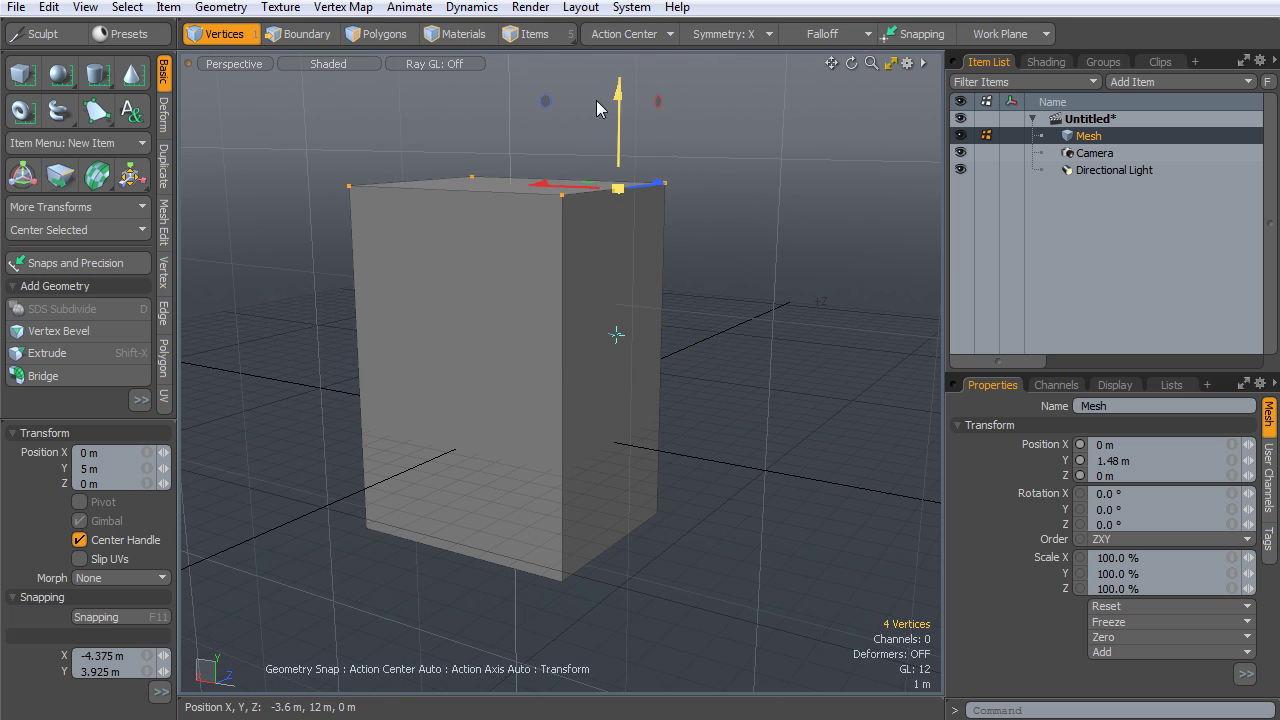
key(ctrl+z)
alt+drag(640, 287, 626, 375)
alt+drag(643, 310, 669, 258)
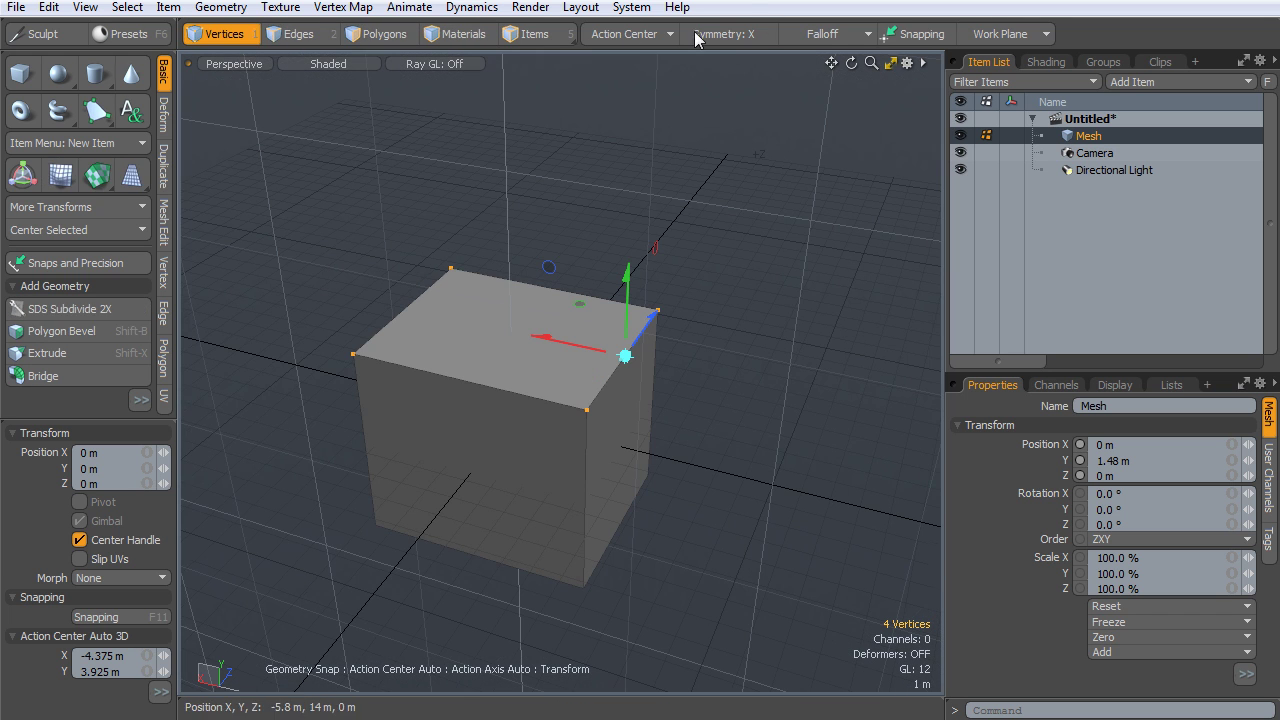
Turn symmetry off with the four top vertices still selected
click(697, 38)
click(729, 20)
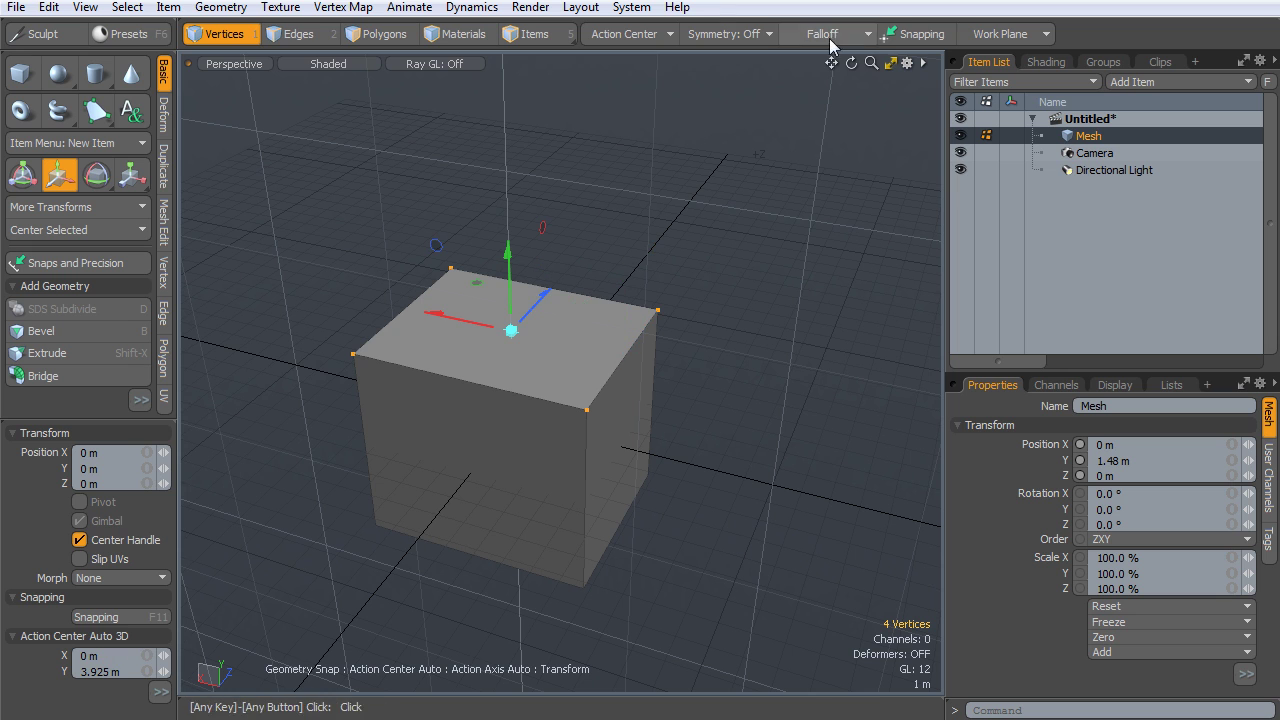
alt+drag(711, 249, 743, 192)
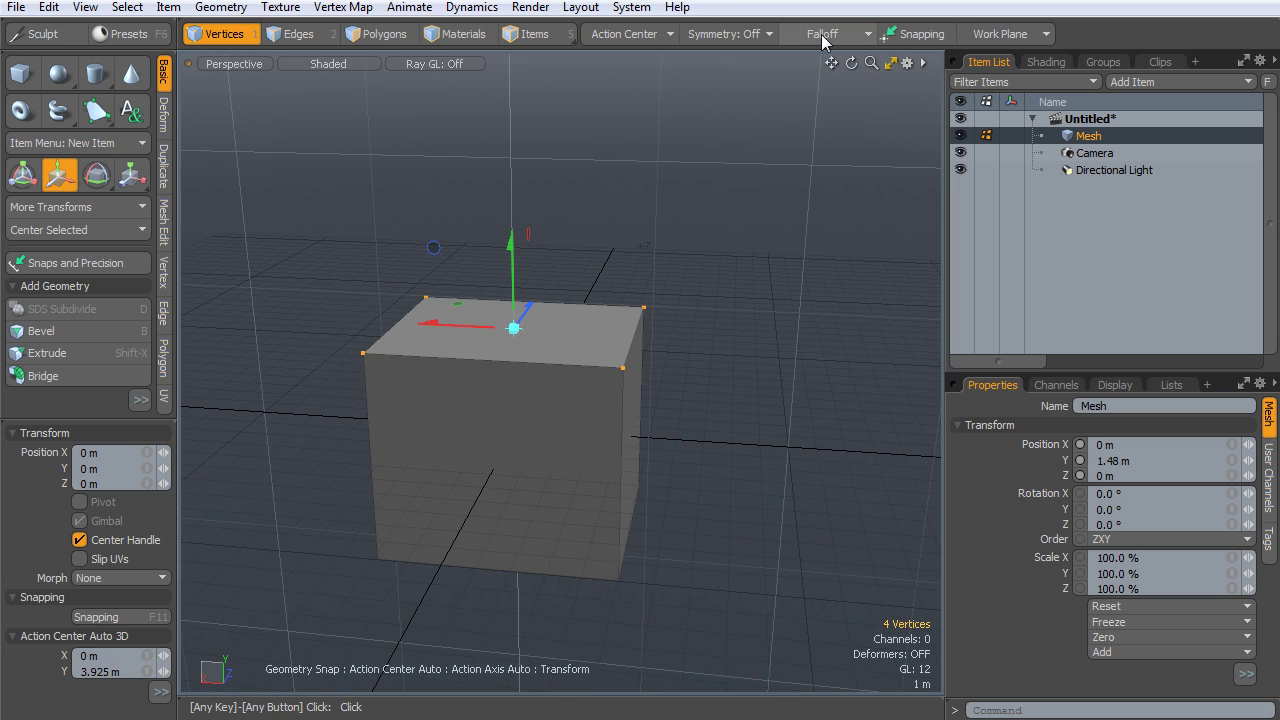
Try relocating the Move tool's automatic action center to empty space beside the cube, undo it and drop the tool
click(676, 275)
key(ctrl+z)
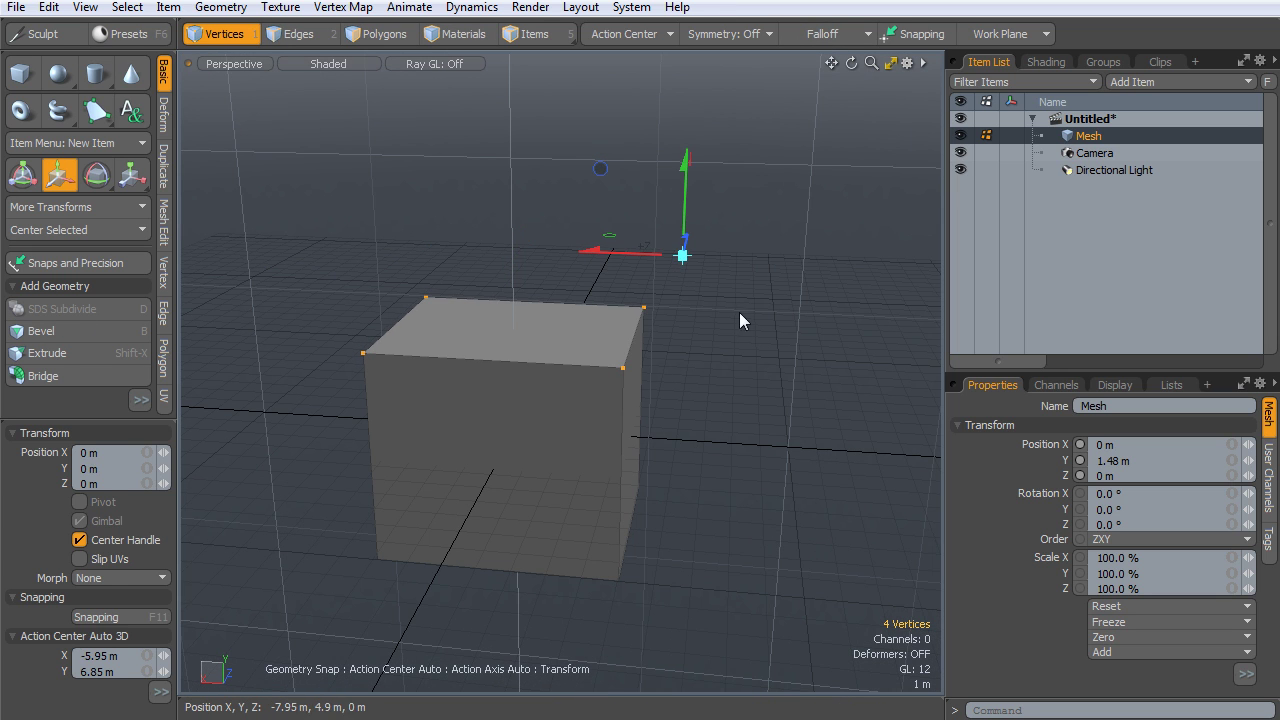
key(space)
right_drag(678, 260, 655, 283)
alt+middle_drag(771, 120, 775, 164)
alt+drag(775, 164, 772, 152)
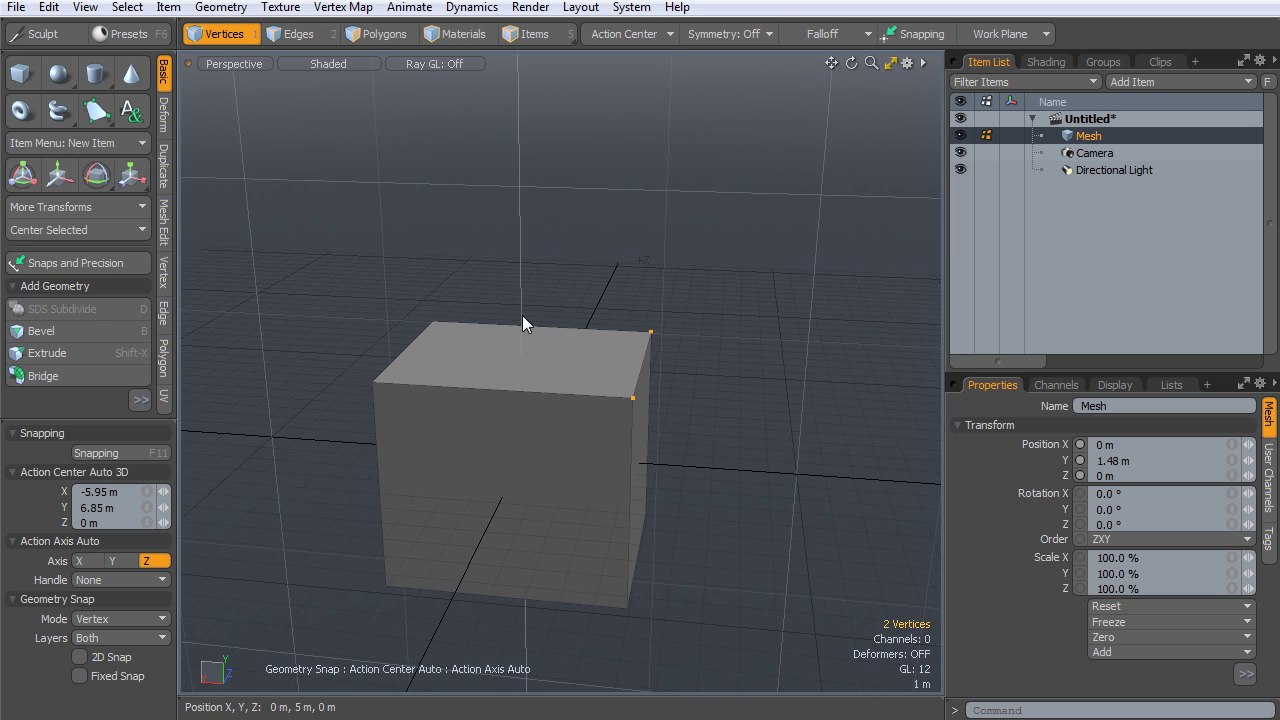
alt+drag(522, 315, 623, 225)
ctrl+alt+drag(722, 275, 570, 389)
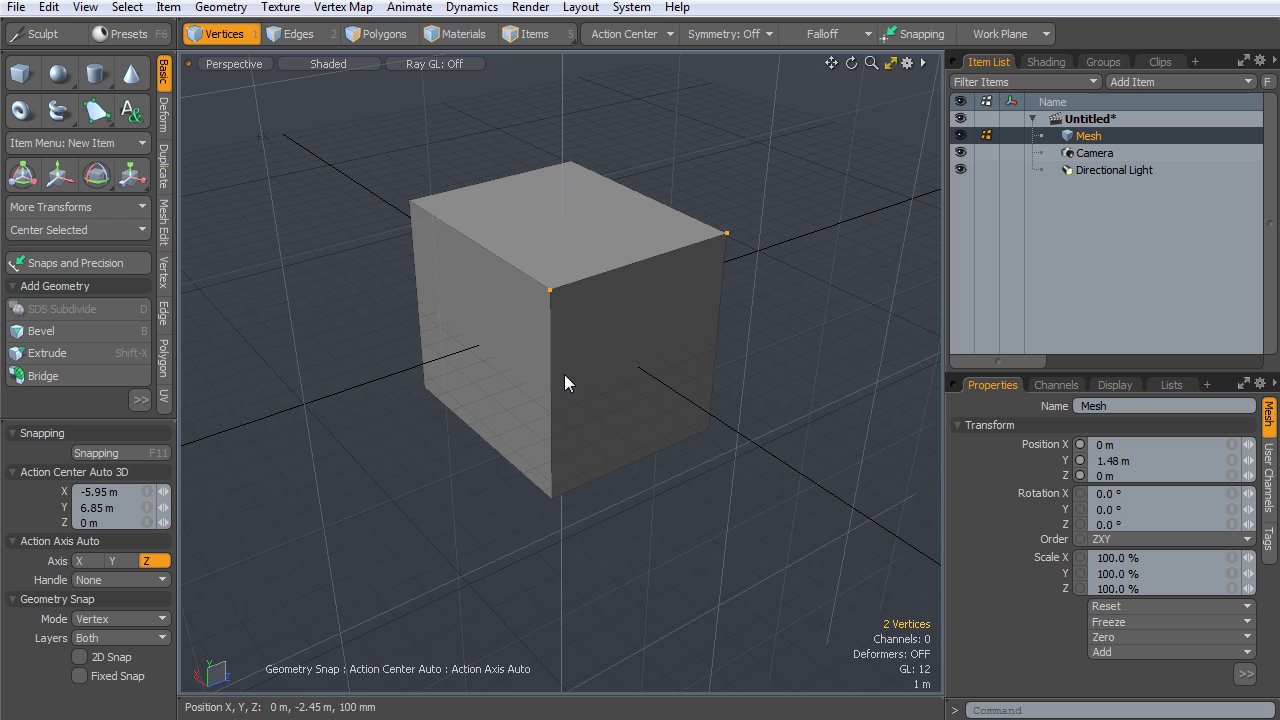
In polygon mode, select the cube's side face and bevel it outward to about double the cube's length
key(3)
click(640, 357)
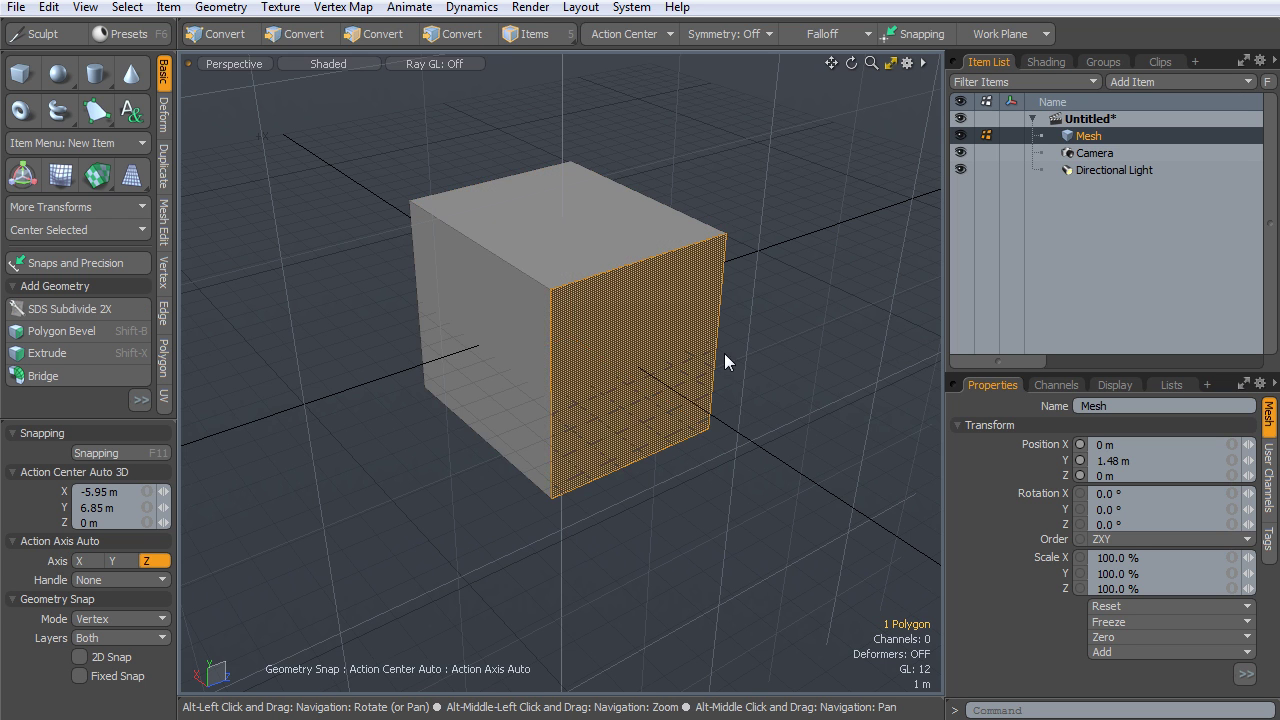
alt+drag(724, 353, 643, 331)
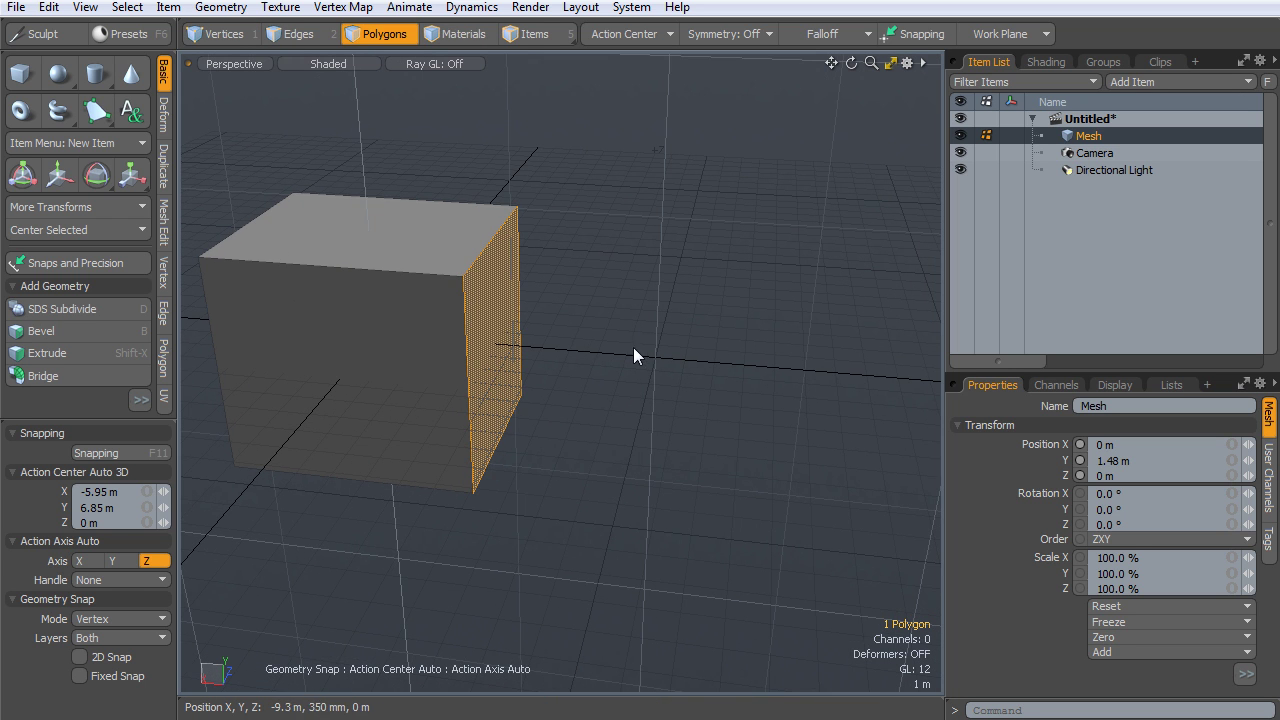
key(b)
drag(569, 361, 893, 375)
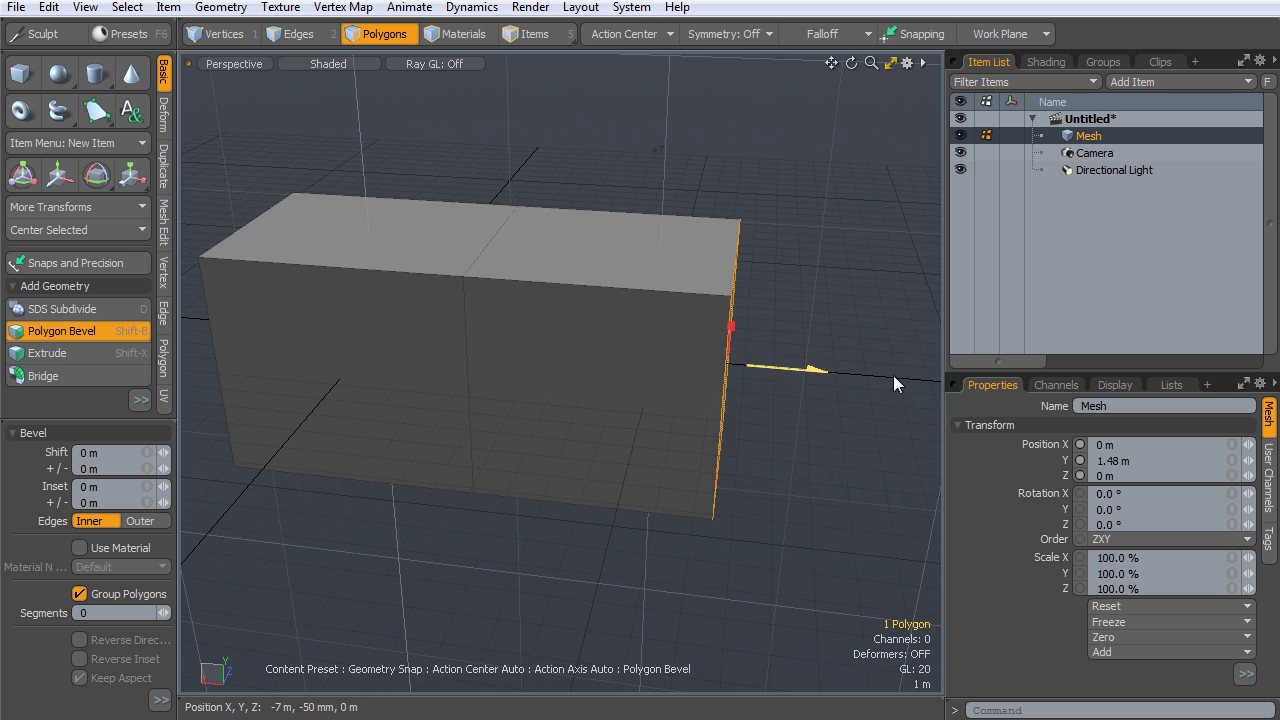
alt+drag(702, 287, 698, 236)
key(space)
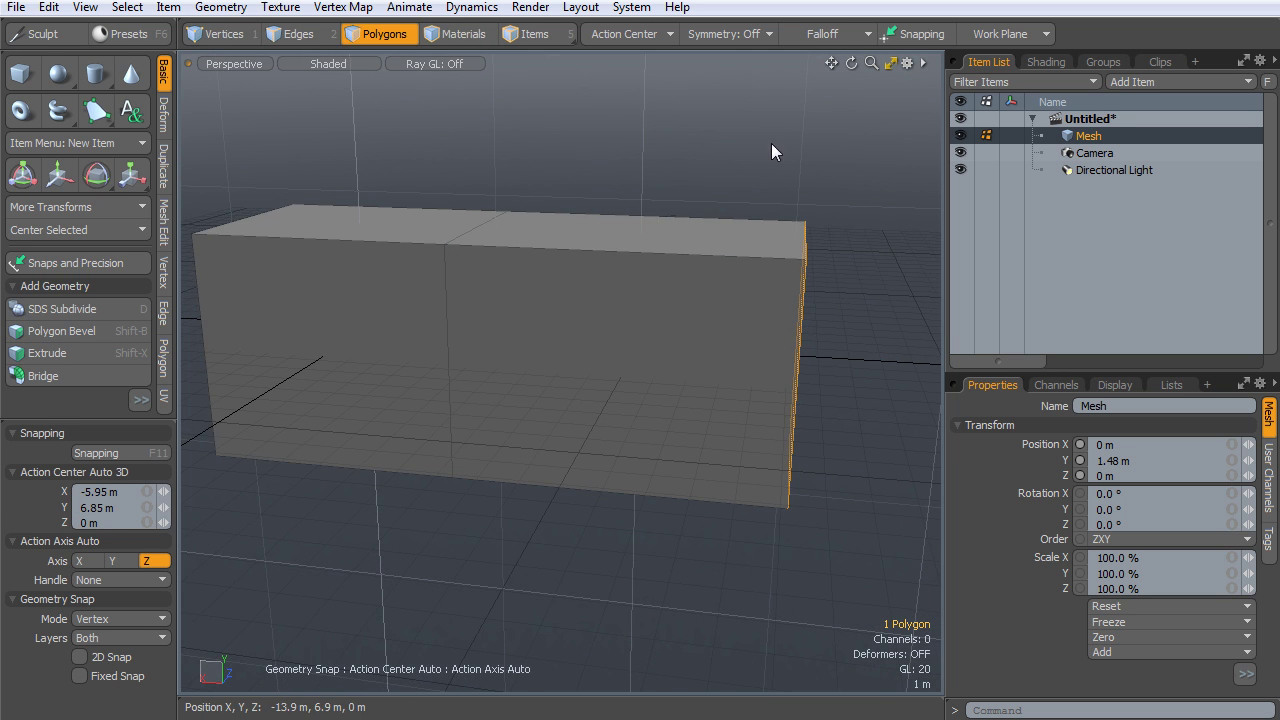
alt+drag(771, 143, 802, 243)
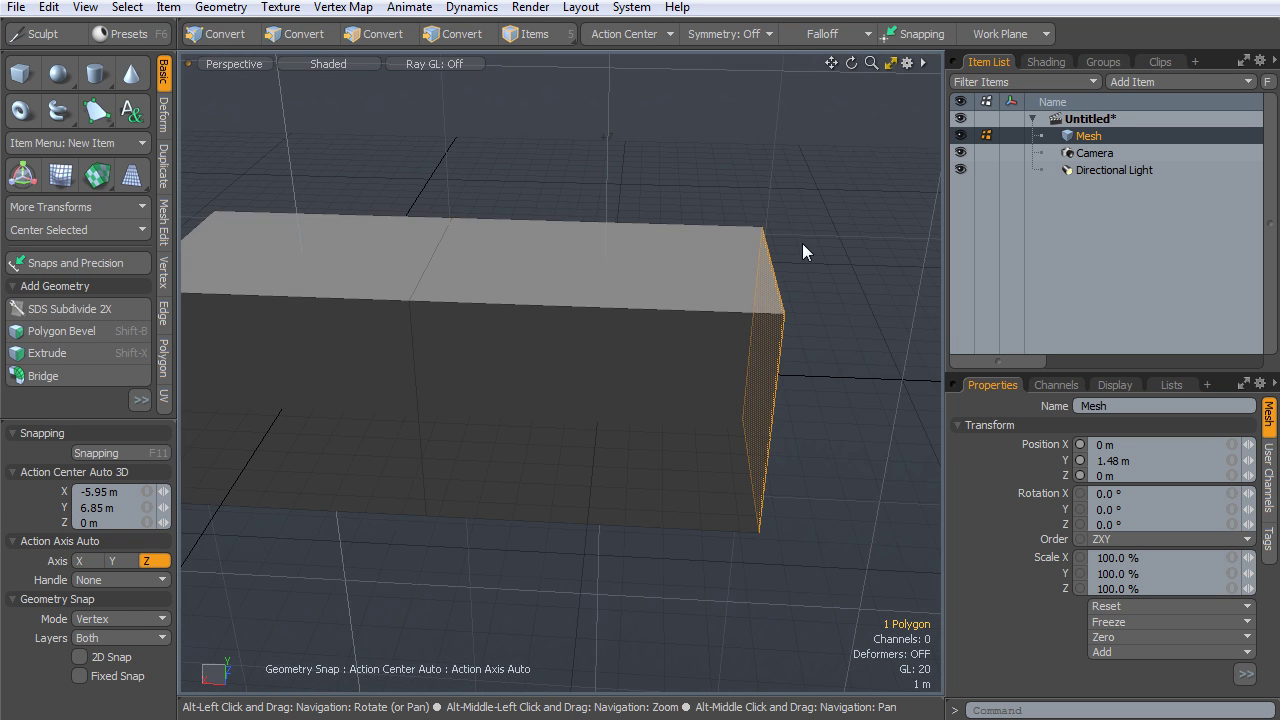
Select all connected polygons of the elongated box and activate the Scale tool
scroll(802, 243, down, 5)
alt+drag(715, 184, 690, 205)
double_click(622, 235)
mouse_move(626, 233)
alt+mouse_down()
mouse_move(590, 180)
mouse_move(625, 216)
alt+mouse_up()
key(r)
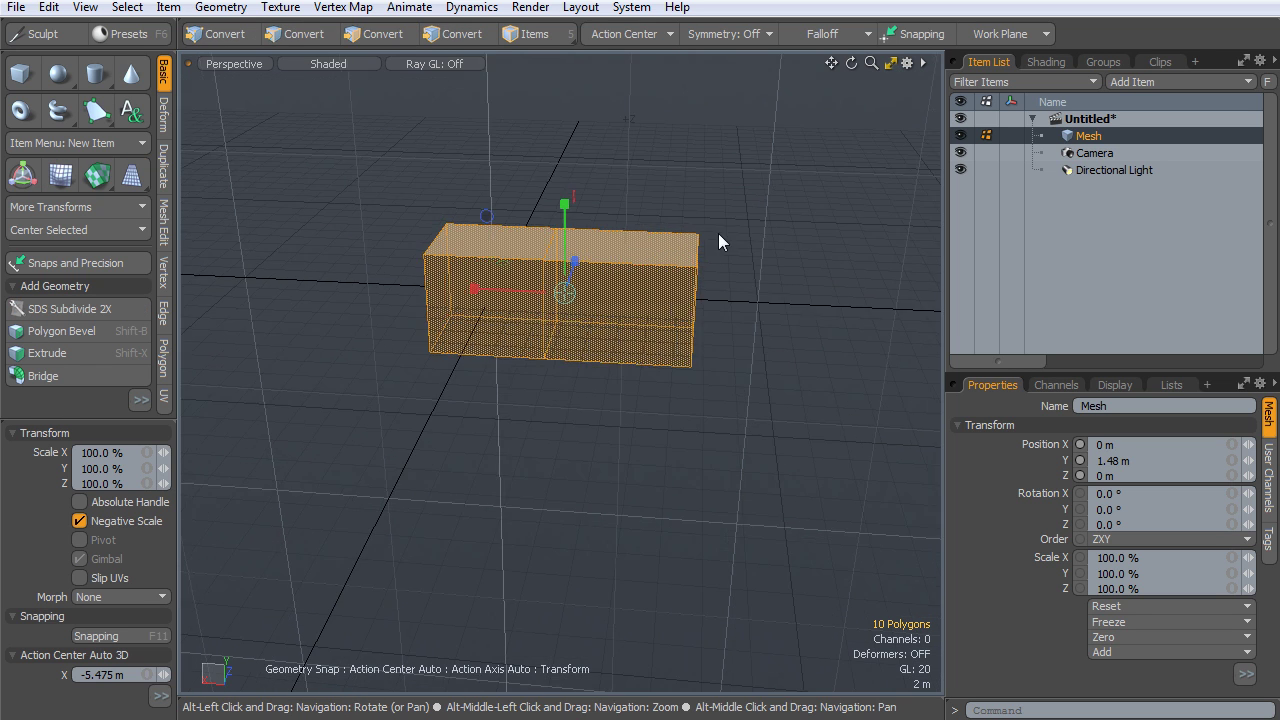
alt+drag(718, 233, 689, 269)
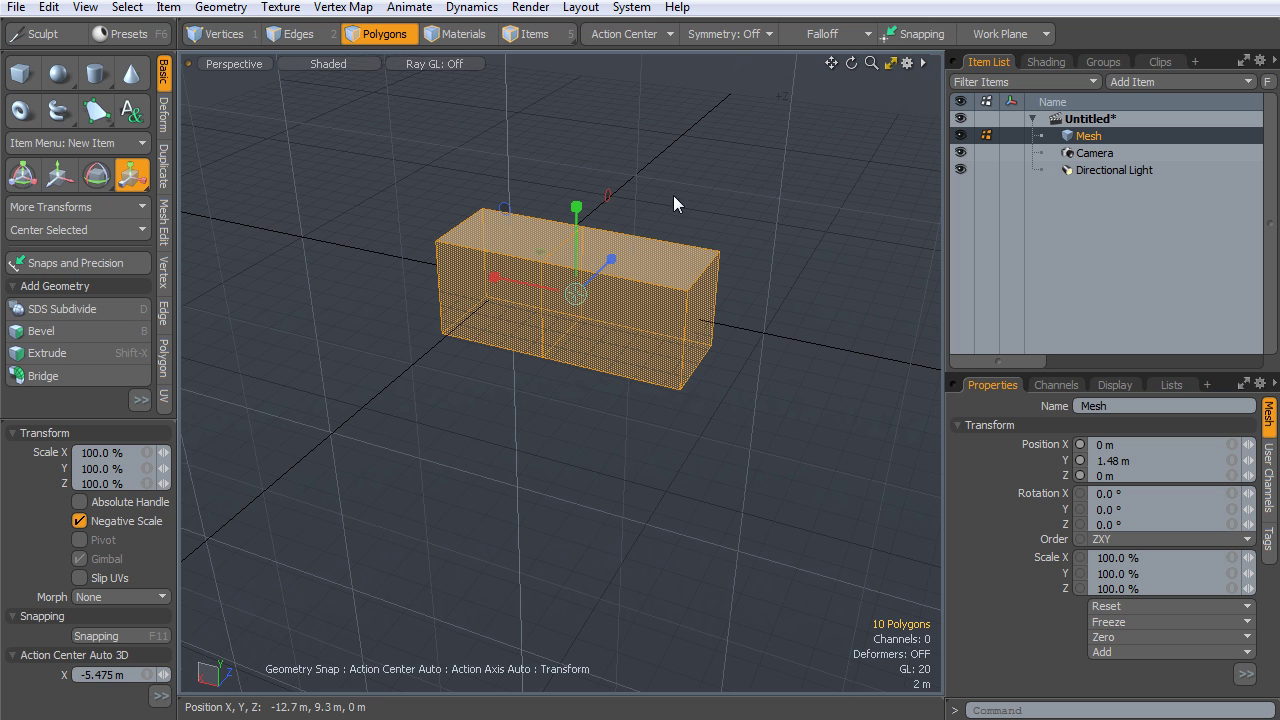
Place the Scale tool's action center at the extruded end of the box, at about X -15.5 m
drag(577, 298, 697, 332)
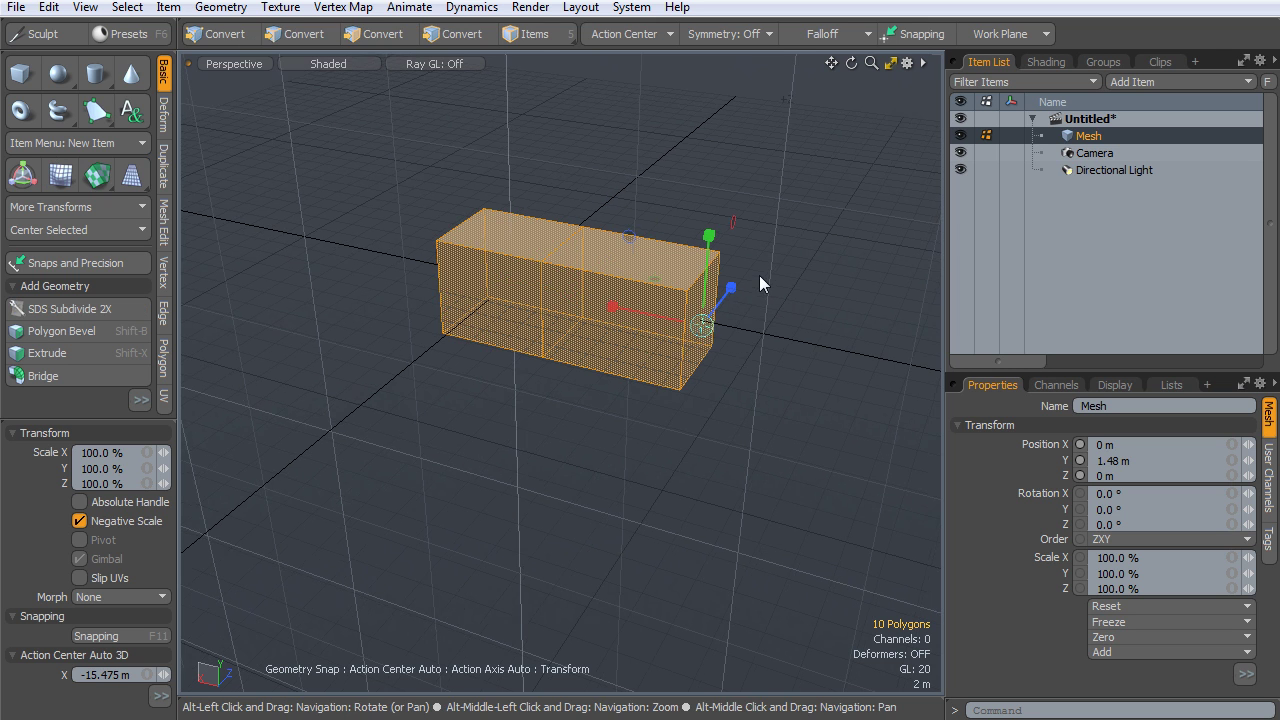
alt+drag(759, 275, 708, 242)
alt+drag(694, 108, 677, 271)
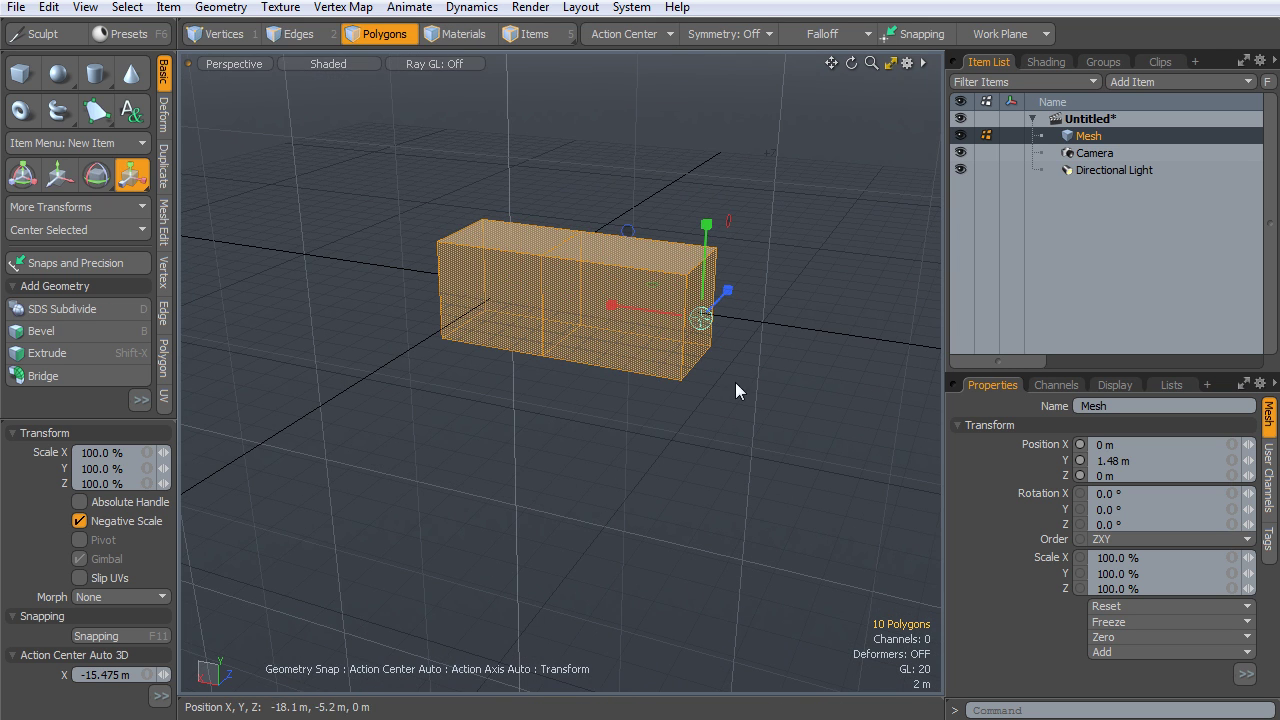
alt+drag(737, 380, 674, 164)
alt+scroll(540, 303, up, 3)
alt+drag(583, 335, 596, 300)
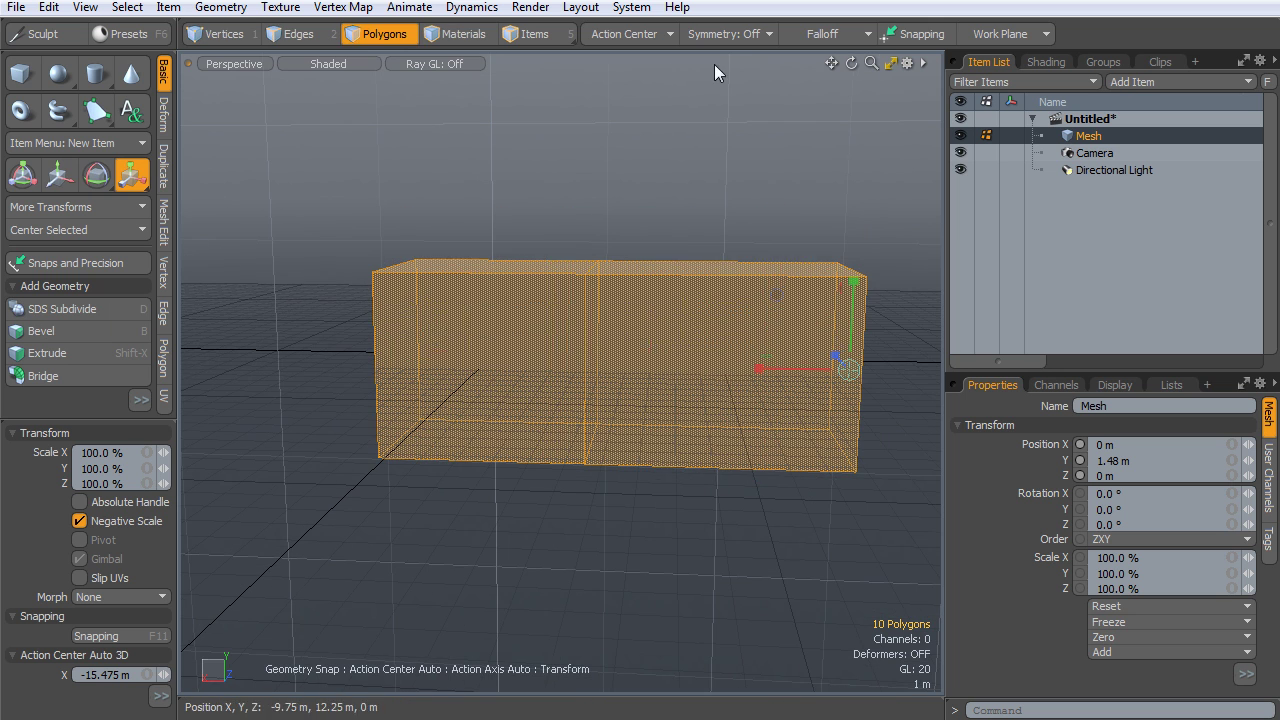
Apply a Linear falloff along the box, taper its extruded end to 21% in Y and 31.5% in Z, and adjust the falloff start
click(829, 34)
click(812, 56)
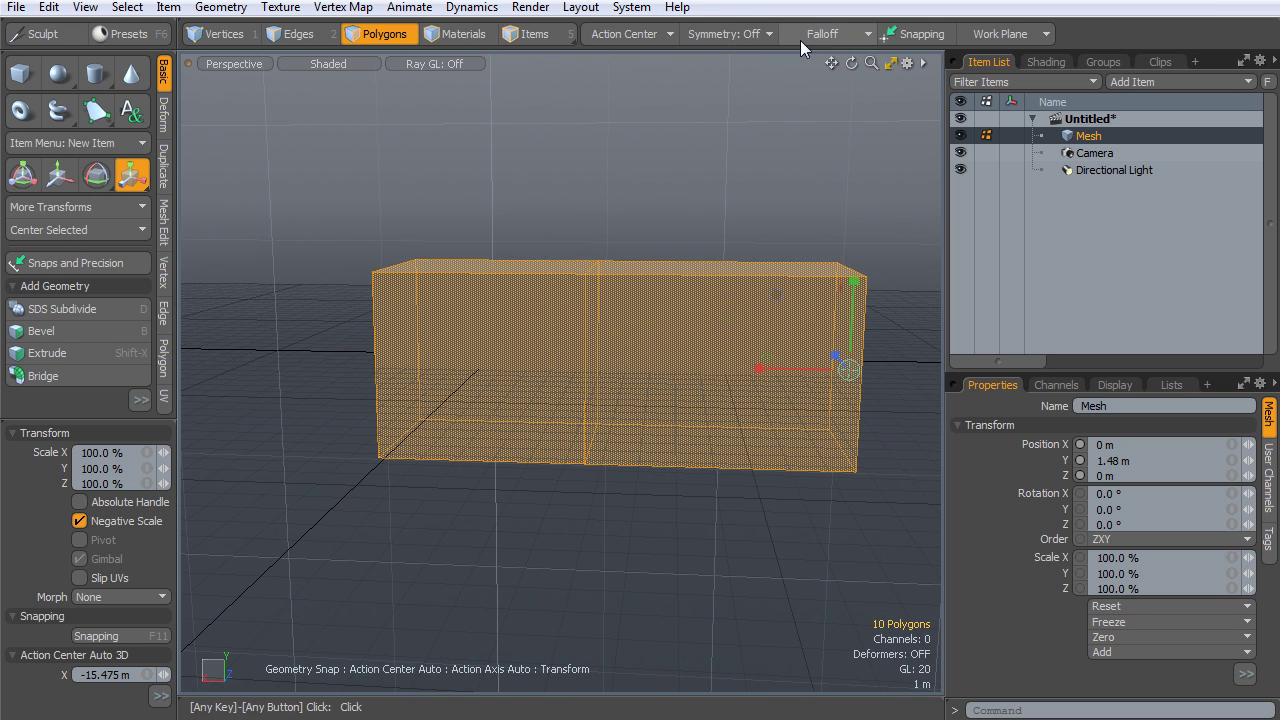
alt+drag(660, 250, 547, 244)
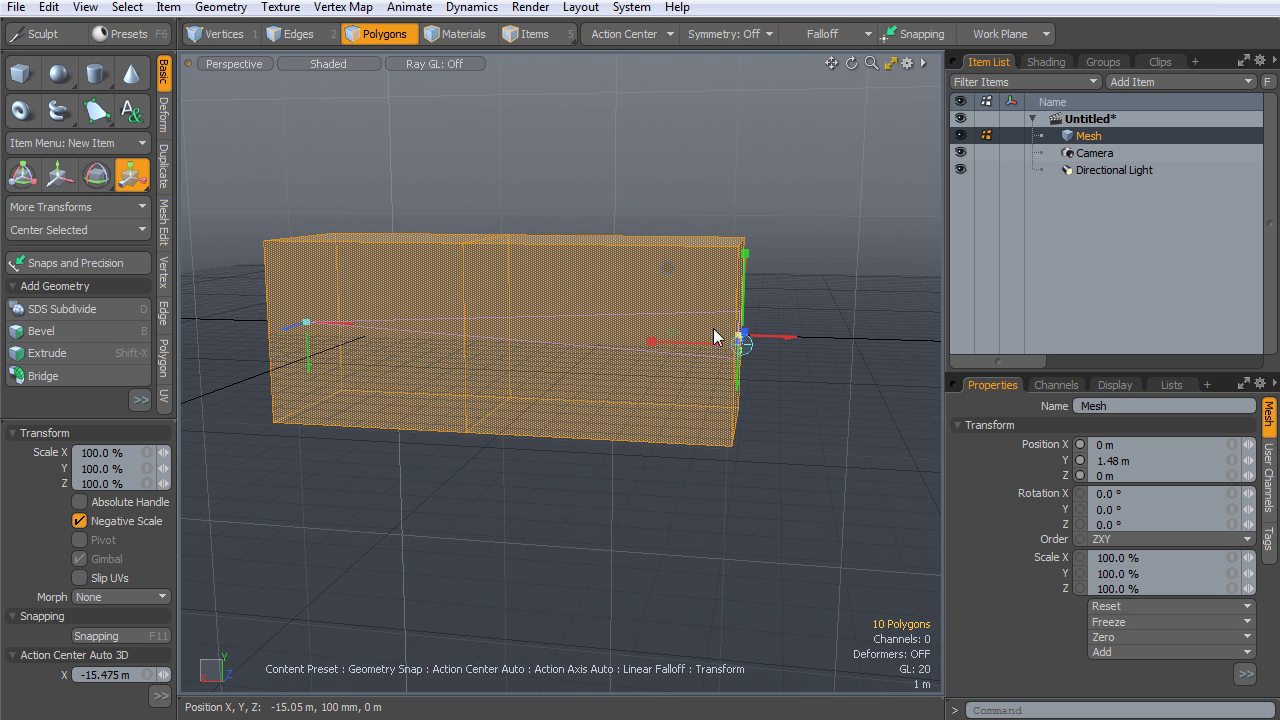
drag(745, 257, 759, 485)
alt+drag(550, 436, 746, 285)
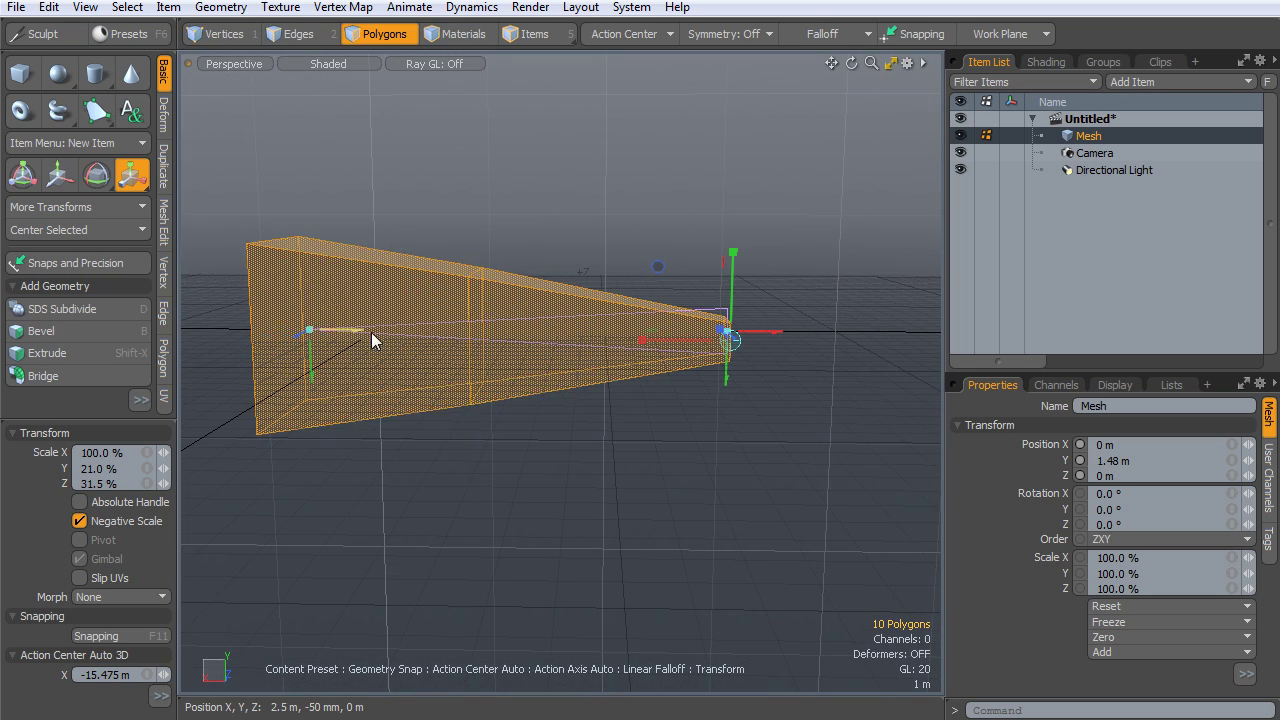
mouse_move(371, 332)
mouse_down()
mouse_move(623, 351)
mouse_move(335, 330)
mouse_move(403, 318)
mouse_move(355, 329)
mouse_up()
Set the falloff to none with all polygons still selected and the Scale tool active
click(833, 33)
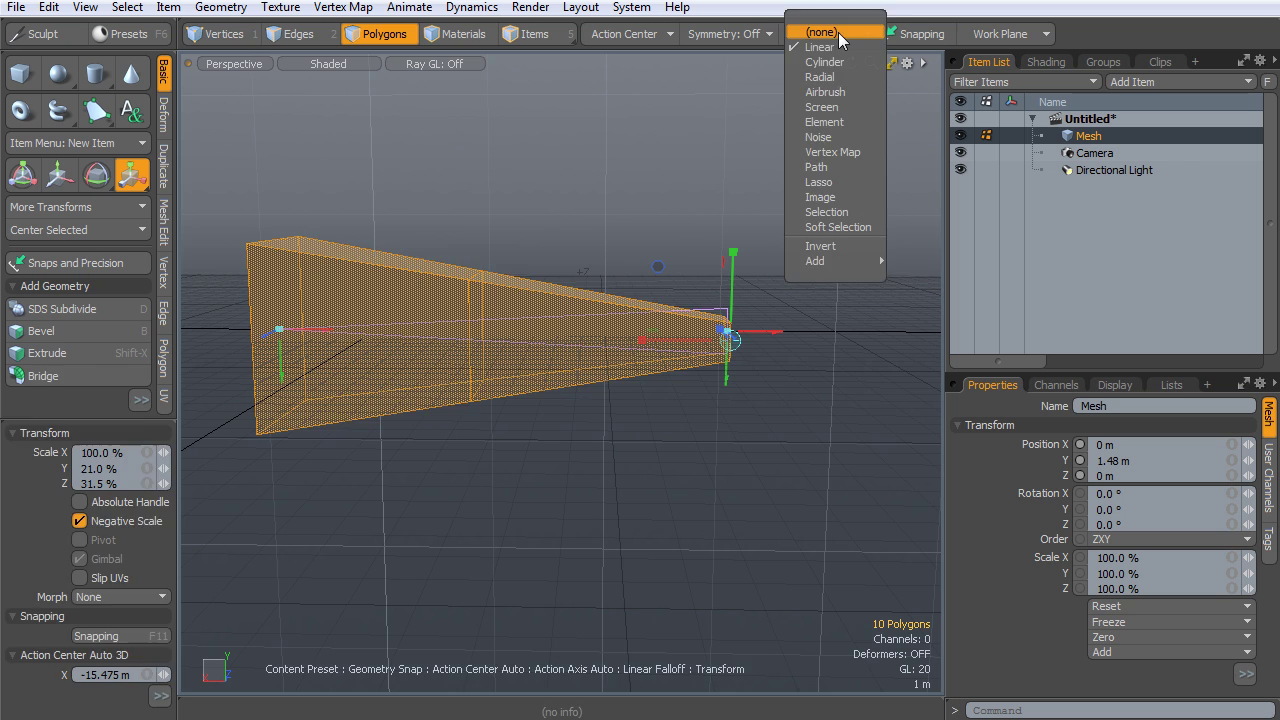
click(838, 32)
alt+drag(640, 190, 576, 245)
key(ctrl)
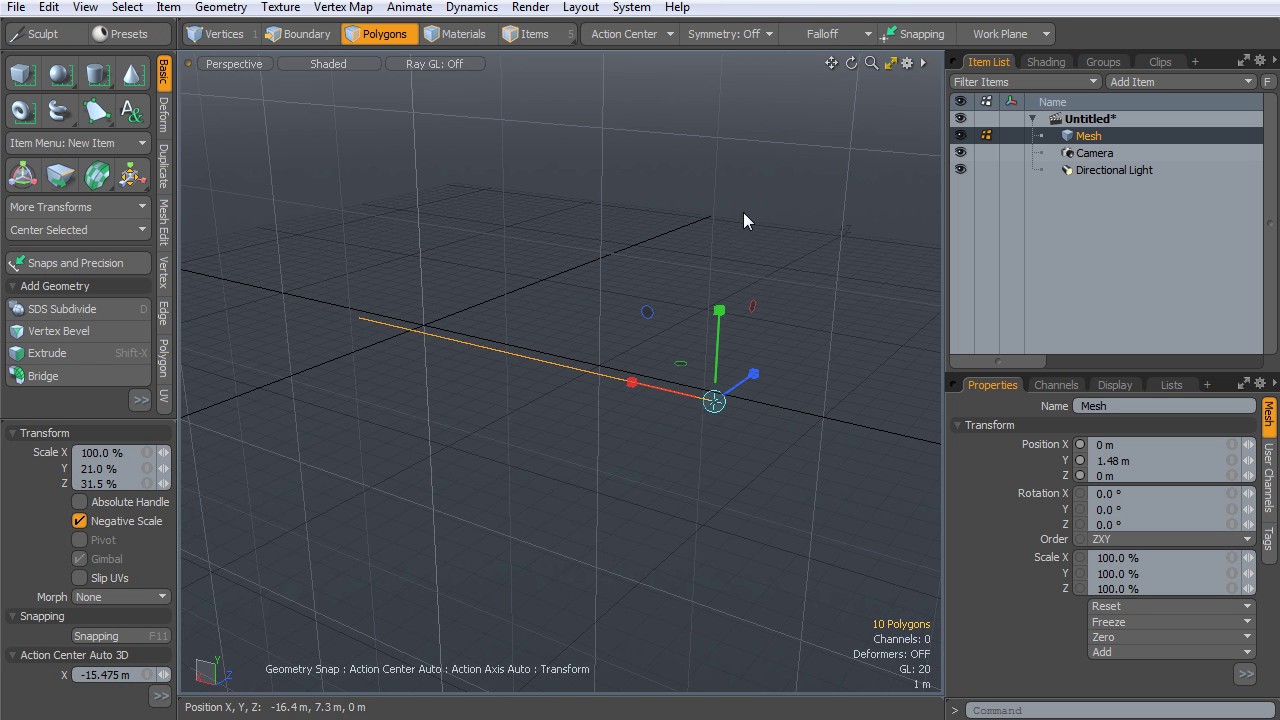
alt+drag(743, 212, 715, 294)
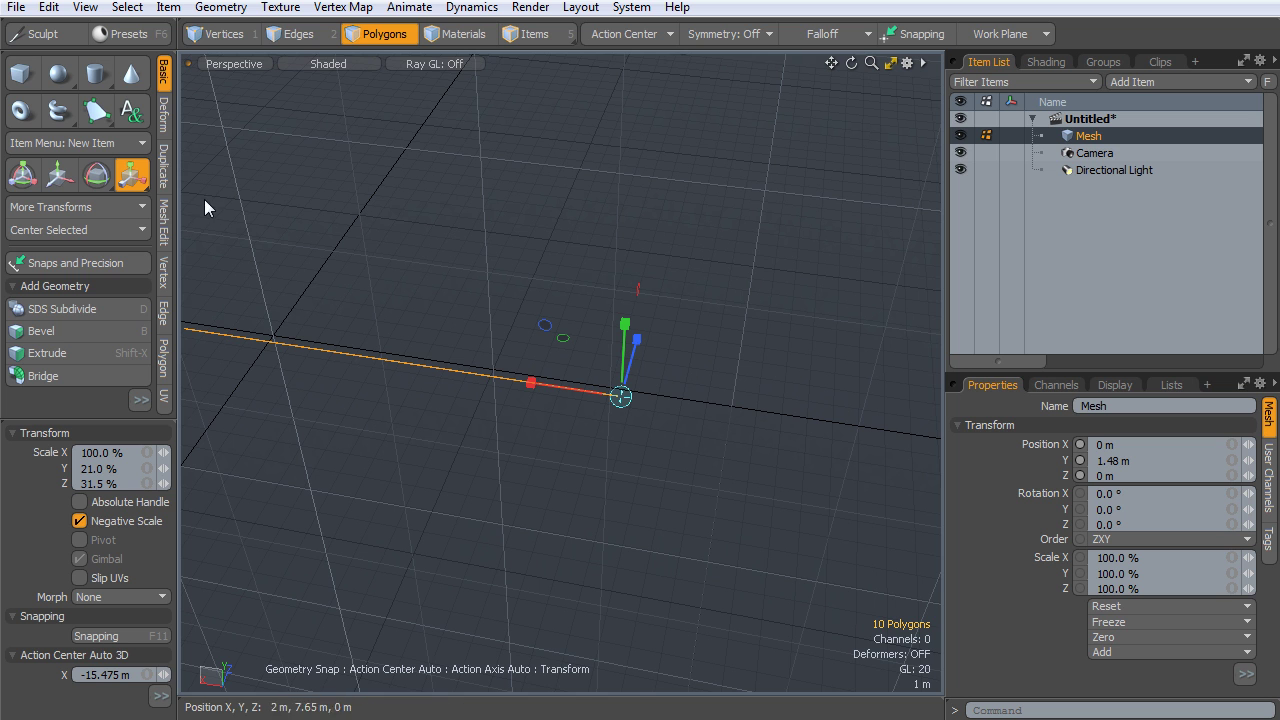
alt+drag(422, 300, 630, 462)
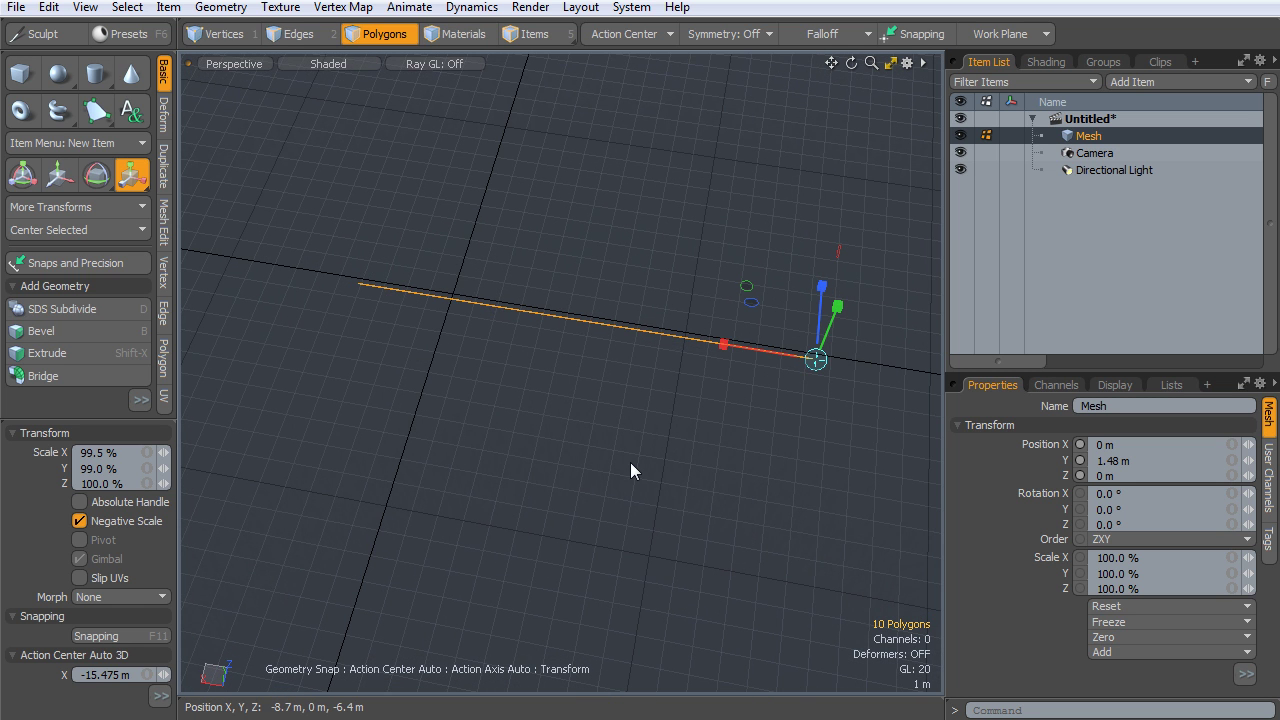
Delete the selected polygons to empty the mesh and drop the Scale tool
key(Delete)
alt+drag(695, 283, 409, 263)
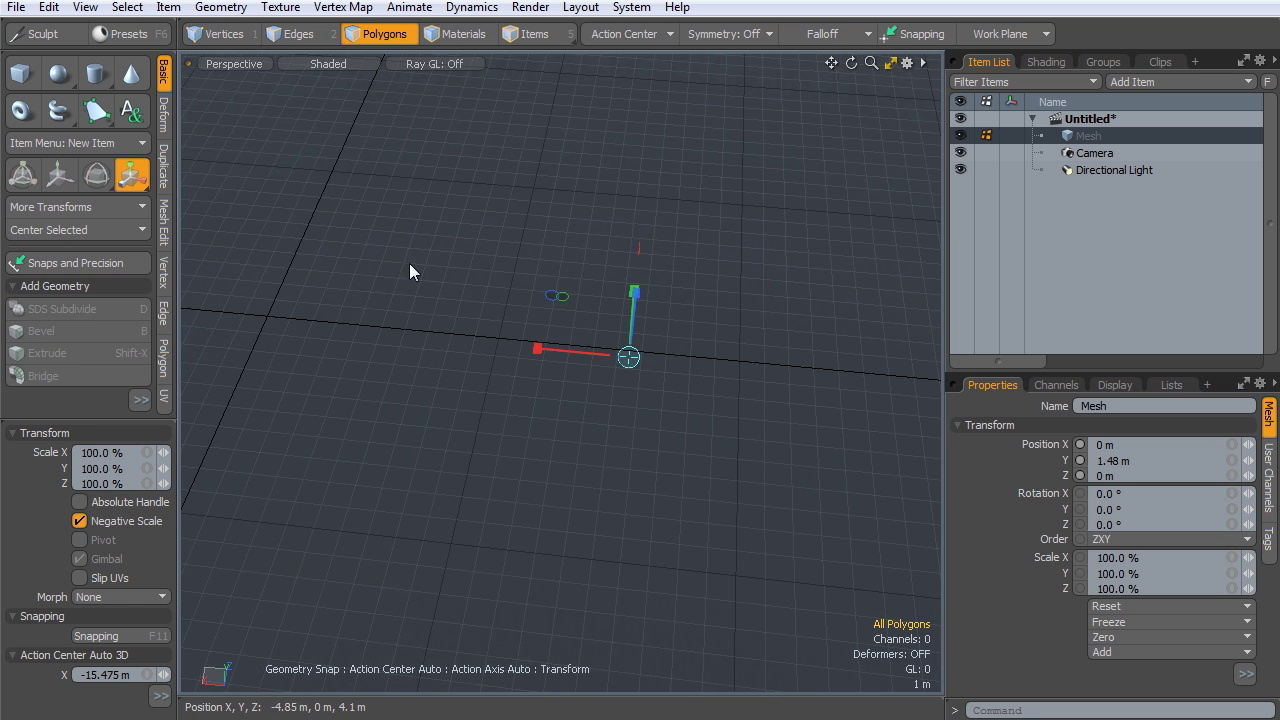
key(space)
alt+drag(702, 217, 775, 206)
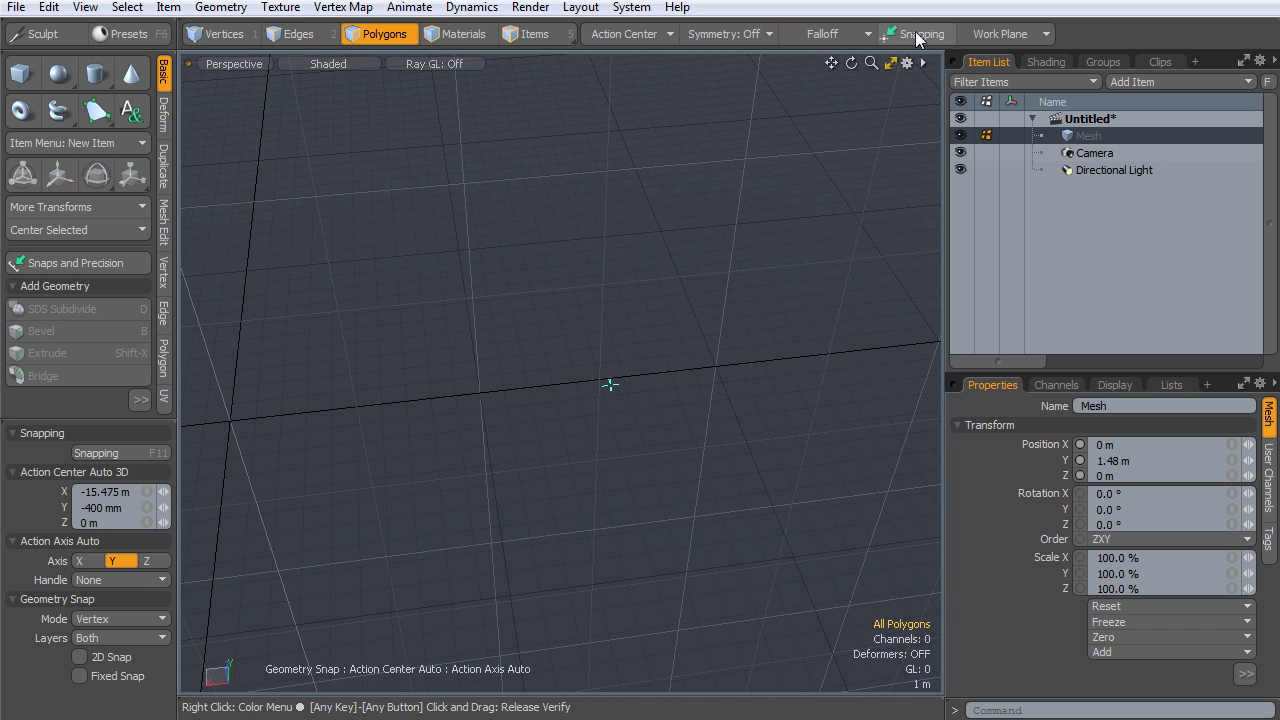
alt+drag(708, 268, 700, 200)
key(a)
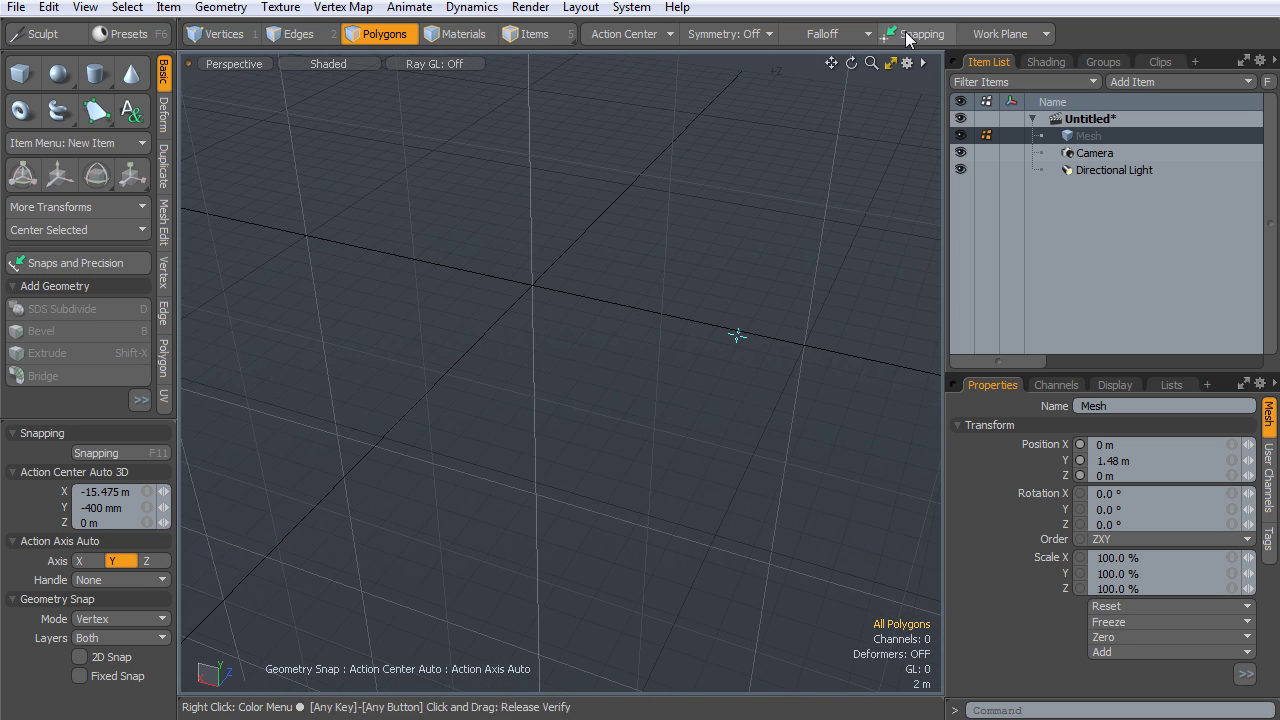
Create a cube about 21 m wide and 16.2 m high, pull out its depth and drop the Cube tool
click(19, 73)
alt+drag(688, 348, 536, 322)
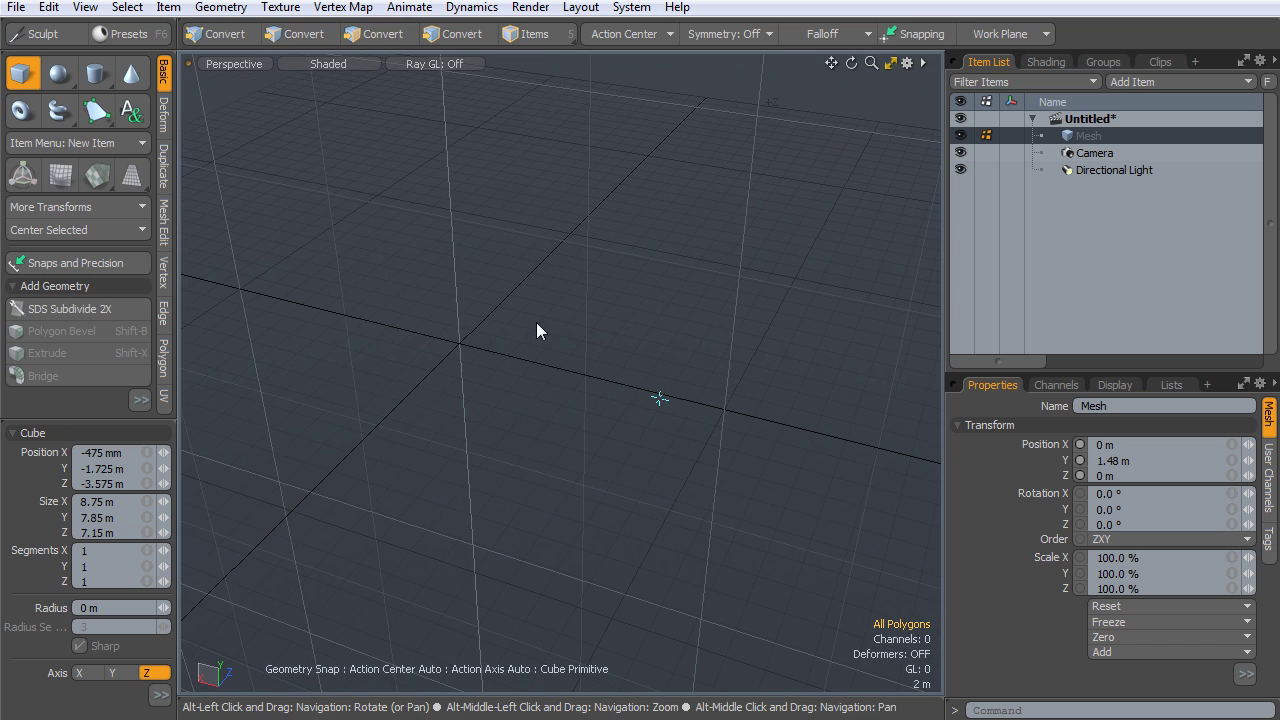
drag(512, 432, 629, 520)
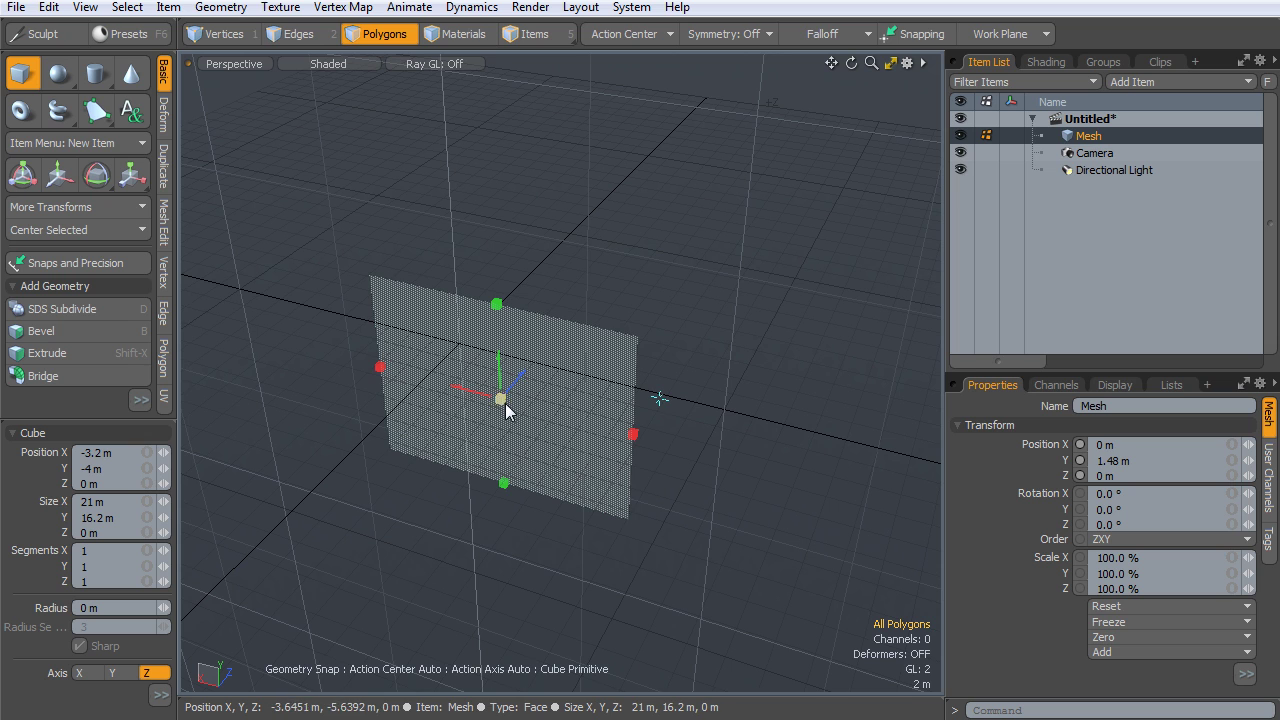
drag(509, 400, 732, 184)
alt+shift+drag(597, 297, 850, 266)
key(space)
key(a)
alt+drag(785, 330, 735, 247)
In vertex mode, select one top corner vertex of the new cube and turn snapping on
key(1)
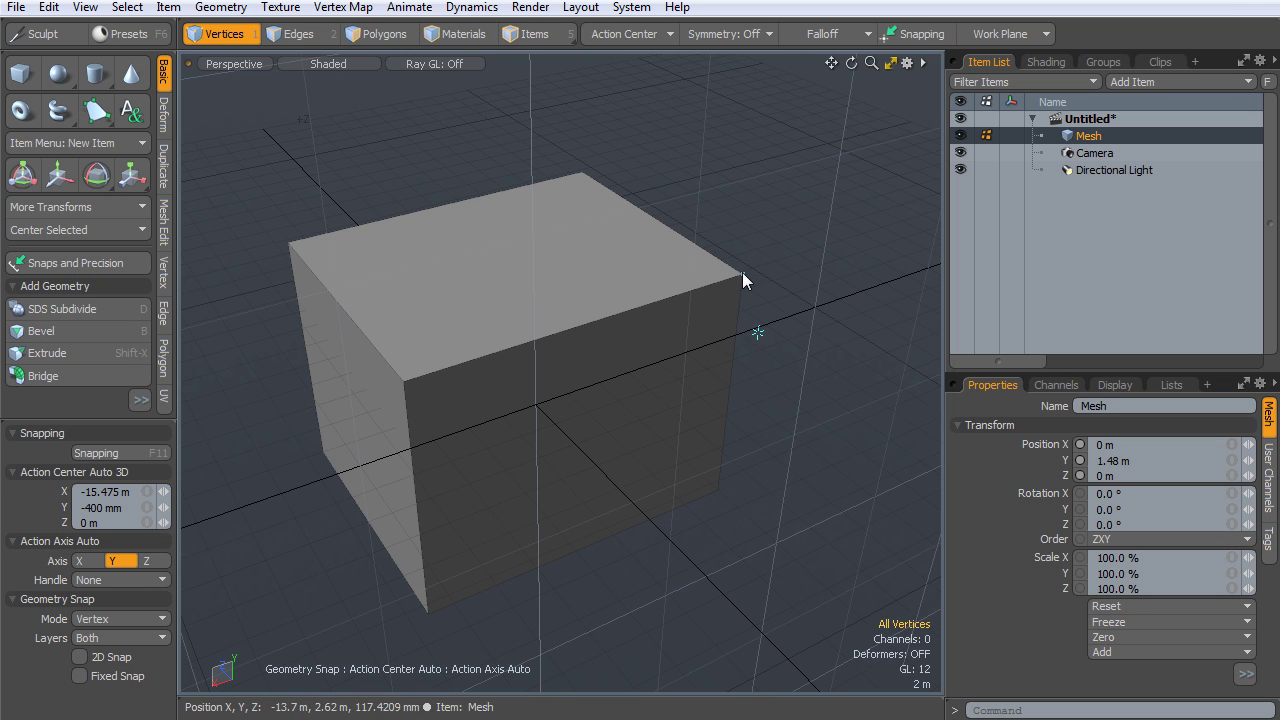
click(742, 272)
click(915, 33)
alt+drag(840, 190, 660, 200)
Try the Selection Center Auto Axis action center on the corner vertex and set it back to Automatic
click(636, 34)
click(648, 78)
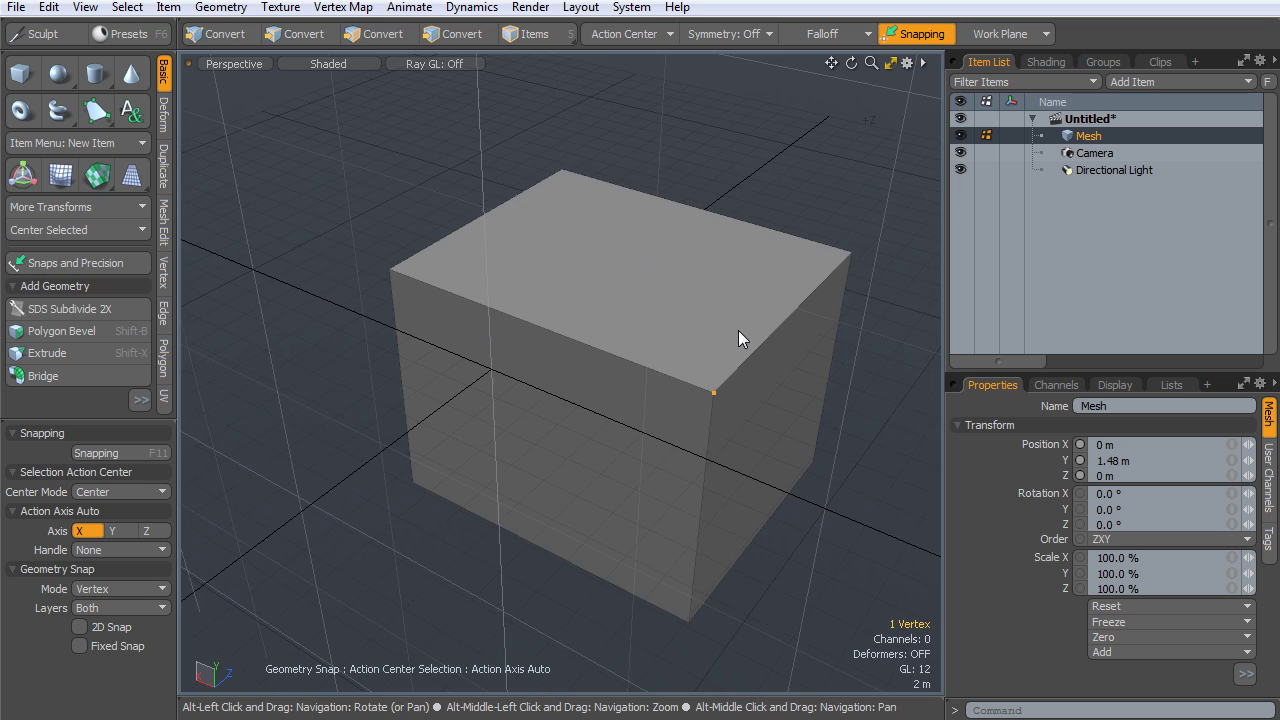
alt+drag(738, 330, 640, 190)
click(631, 33)
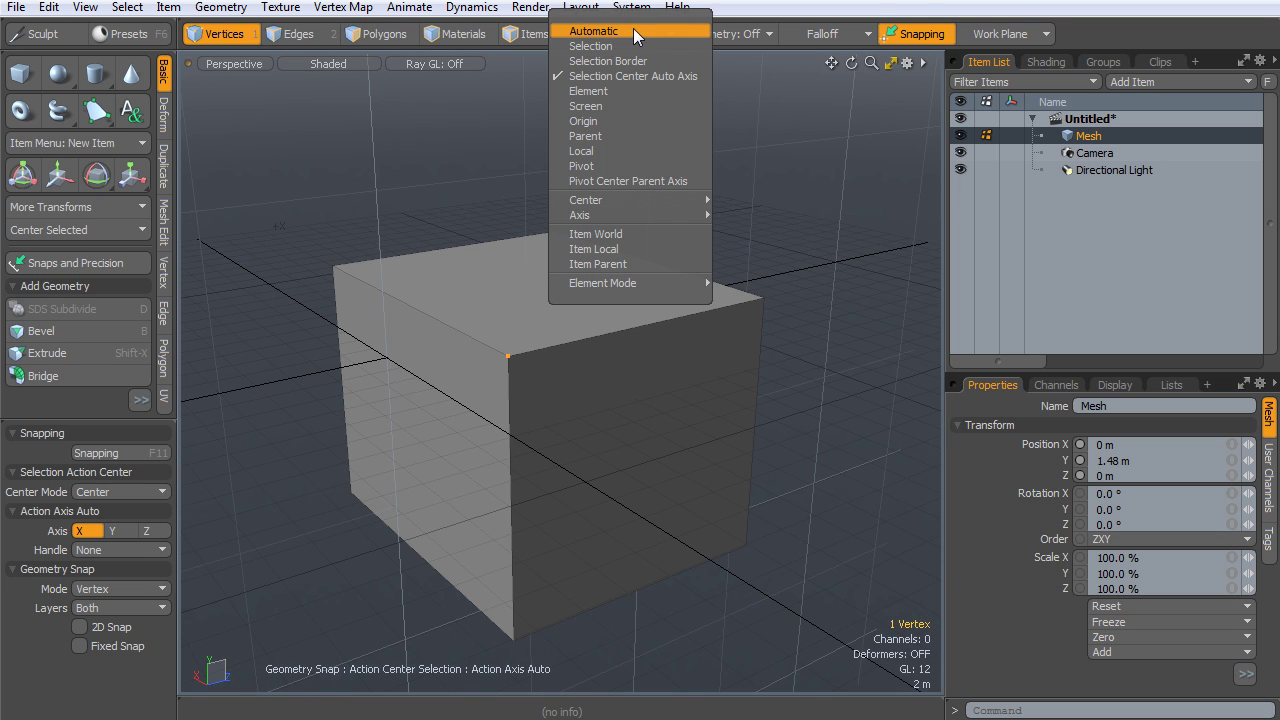
click(638, 32)
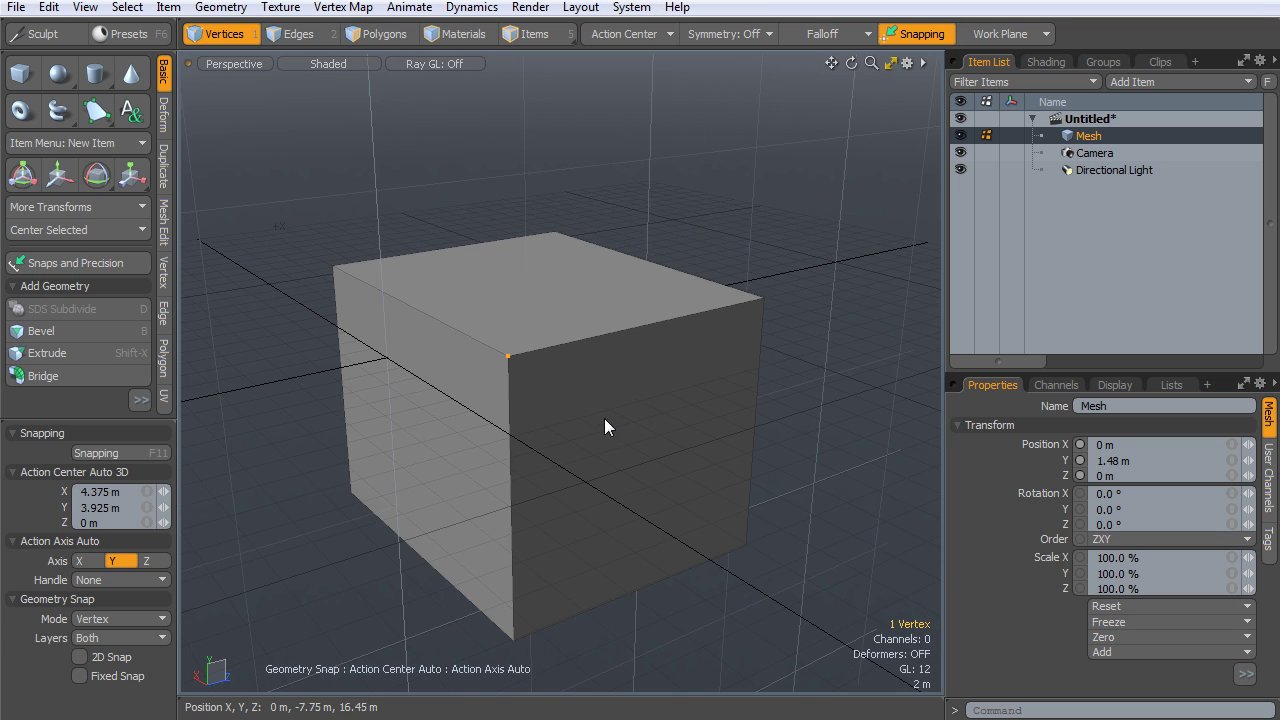
Try moving the corner vertex 17.3 m along Z onto the adjacent top corner with snapping, and undo the move
key(w)
alt+drag(637, 397, 797, 313)
alt+drag(771, 412, 613, 397)
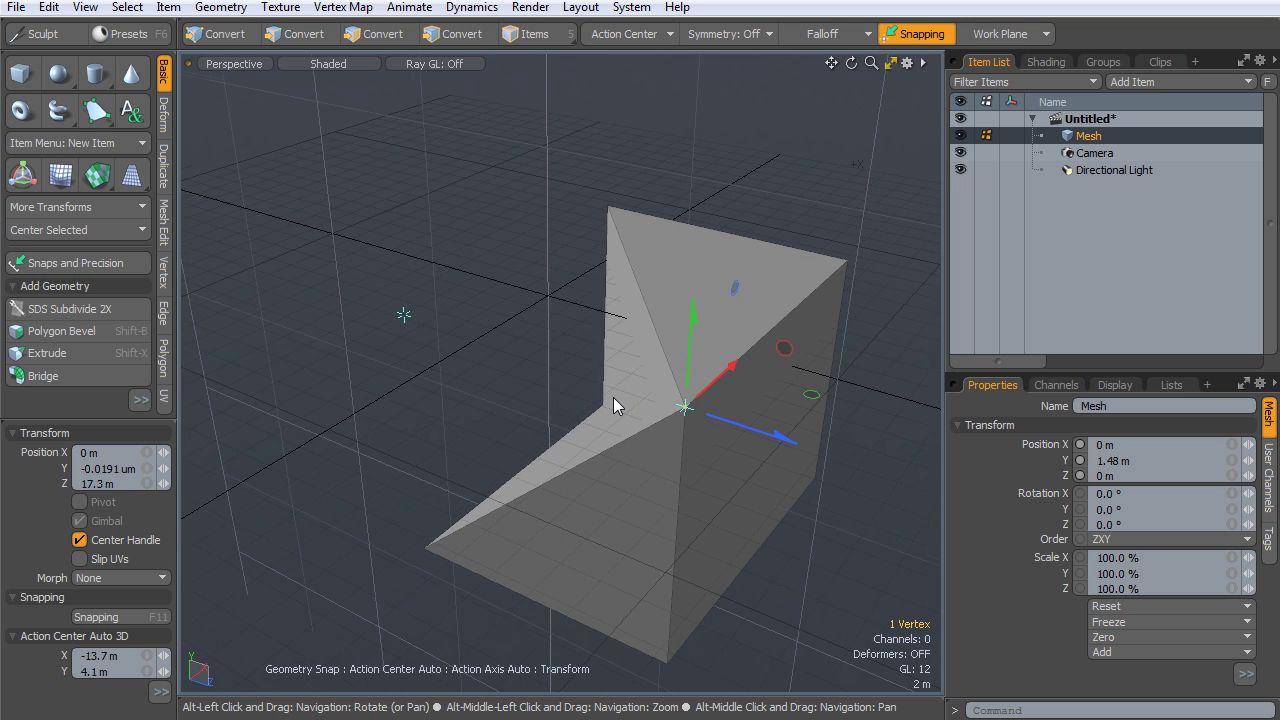
key(ctrl+z)
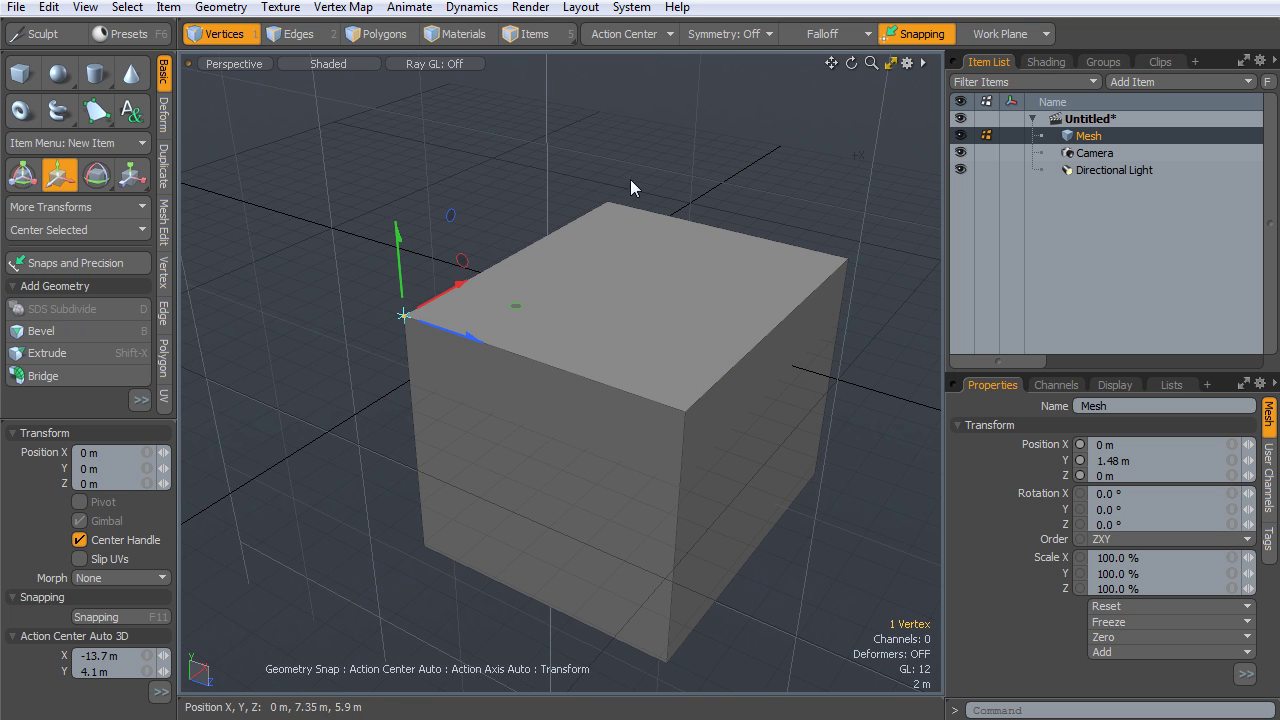
Open the snapping options and examine the Geometry Snap modes, keeping the Vertex mode
key(F11)
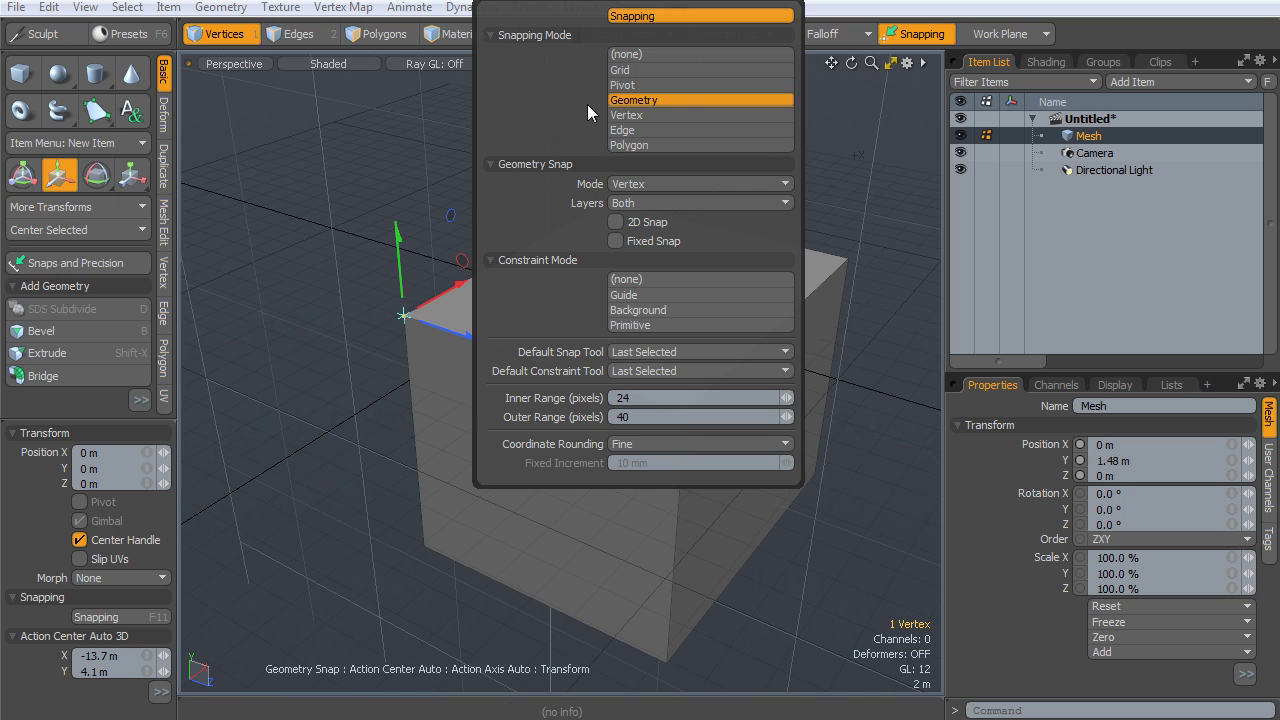
click(644, 185)
click(654, 187)
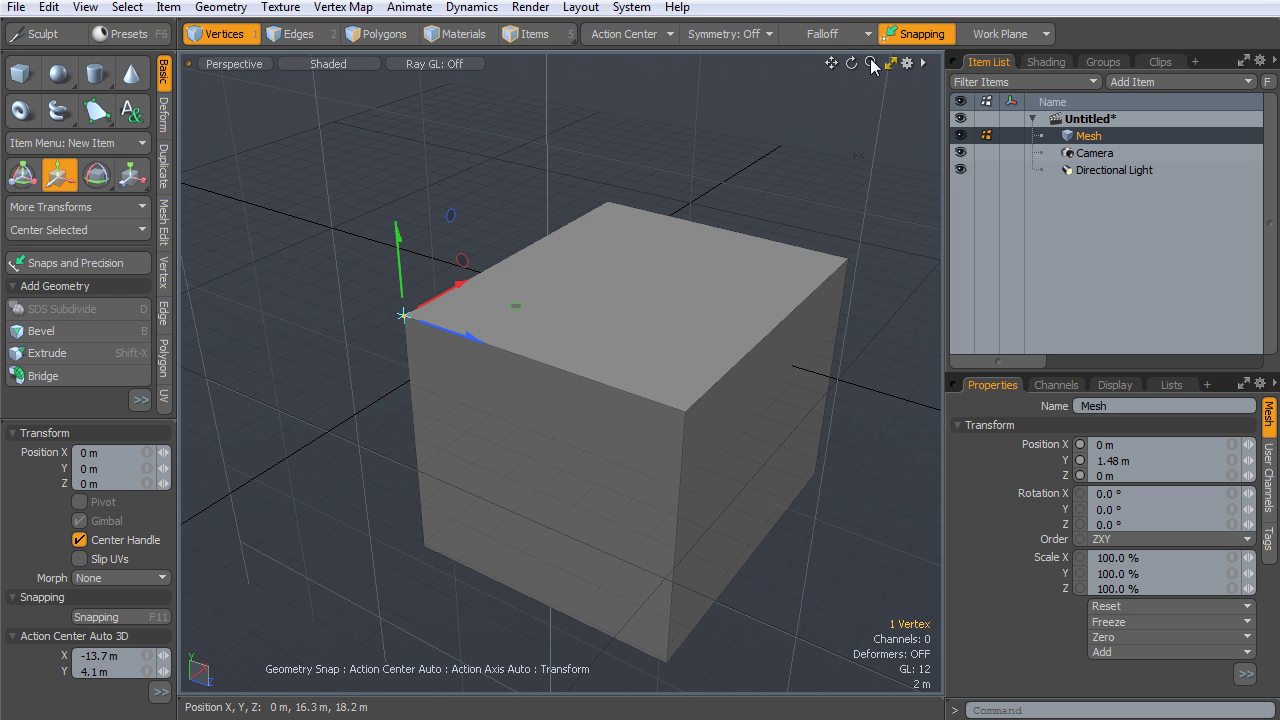
Turn snapping on again with the Move tool still active on the corner vertex
alt+drag(694, 276, 830, 160)
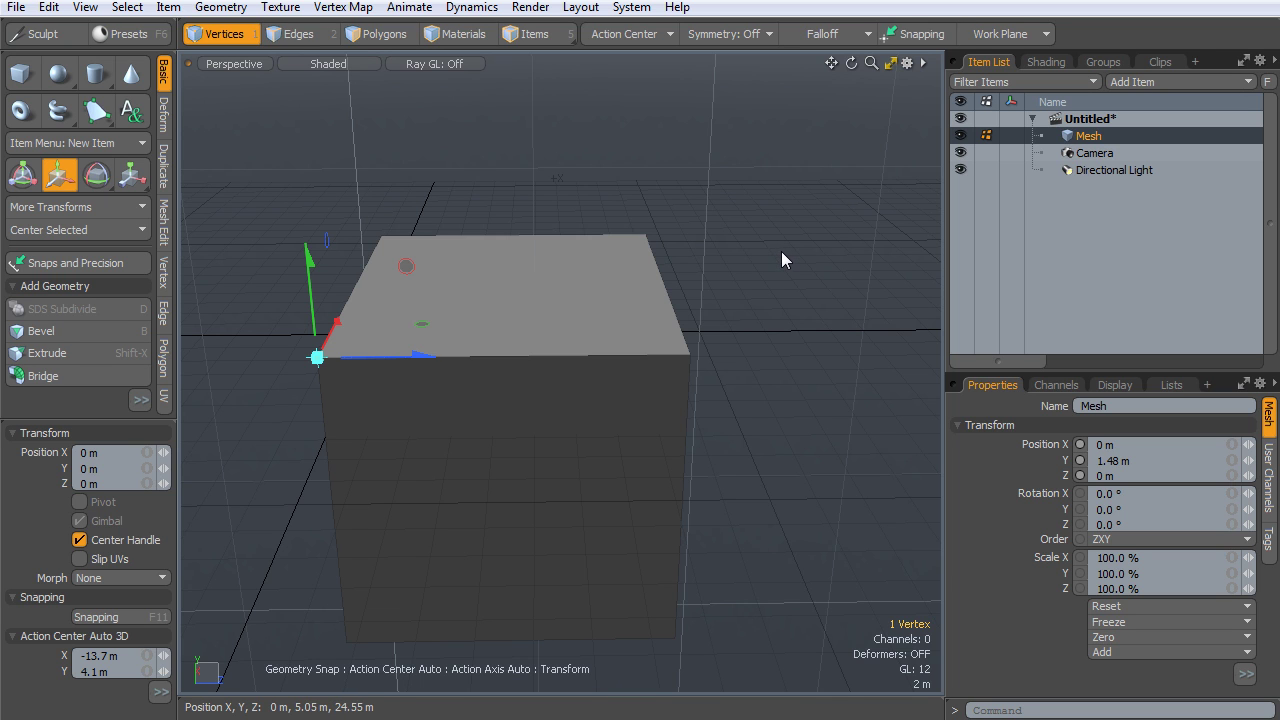
alt+drag(781, 256, 823, 250)
key(x)
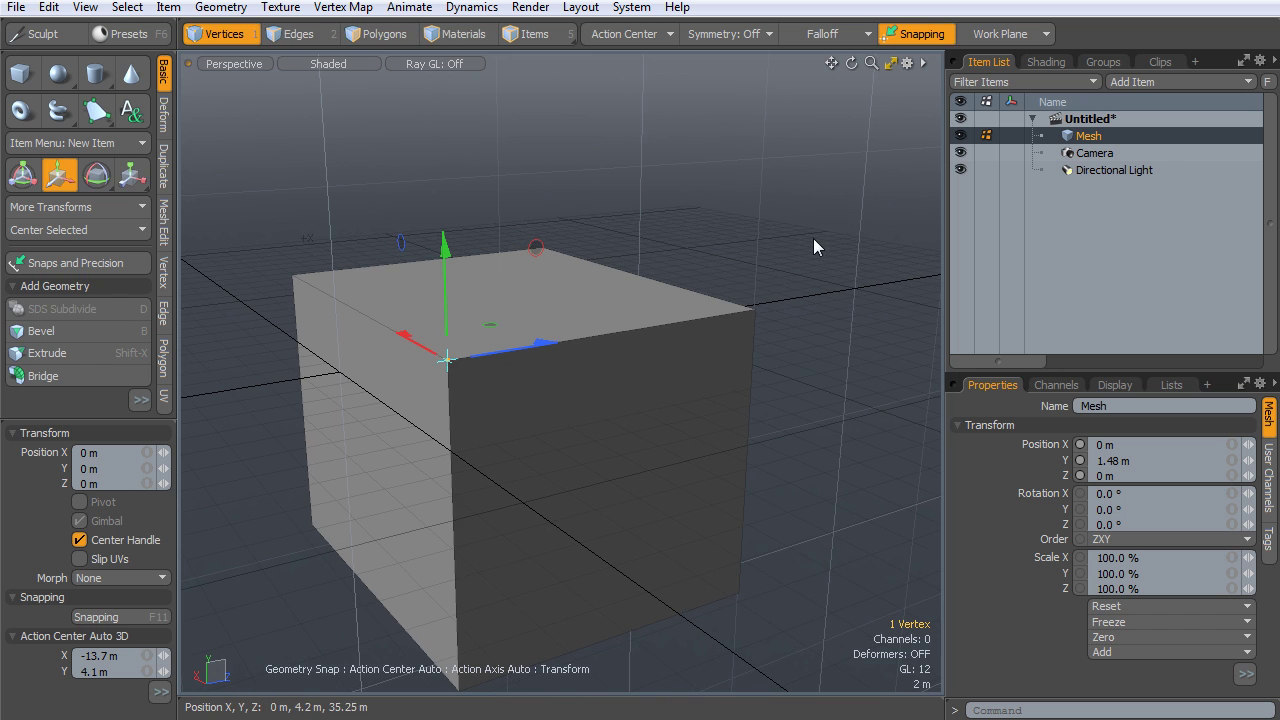
Drop the Move tool with its snapping and switch to polygon selection mode
alt+scroll(750, 220, down, 4)
alt+drag(740, 210, 755, 330)
key(space)
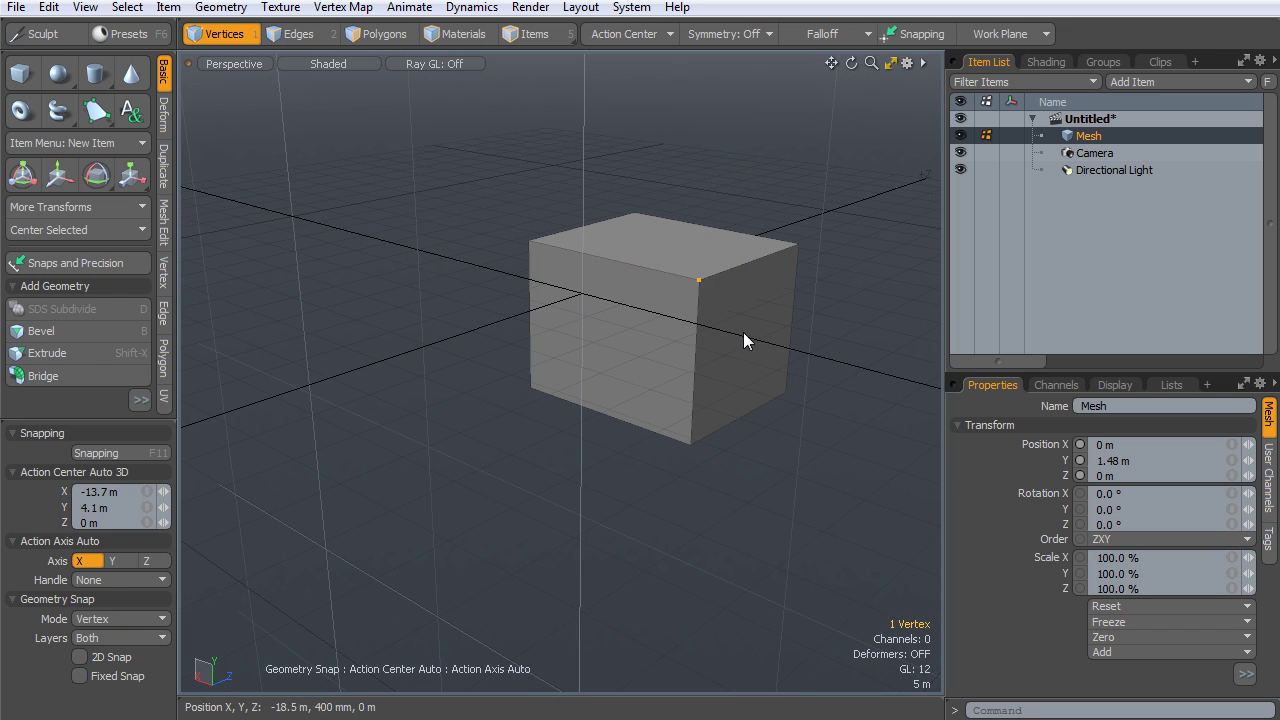
key(3)
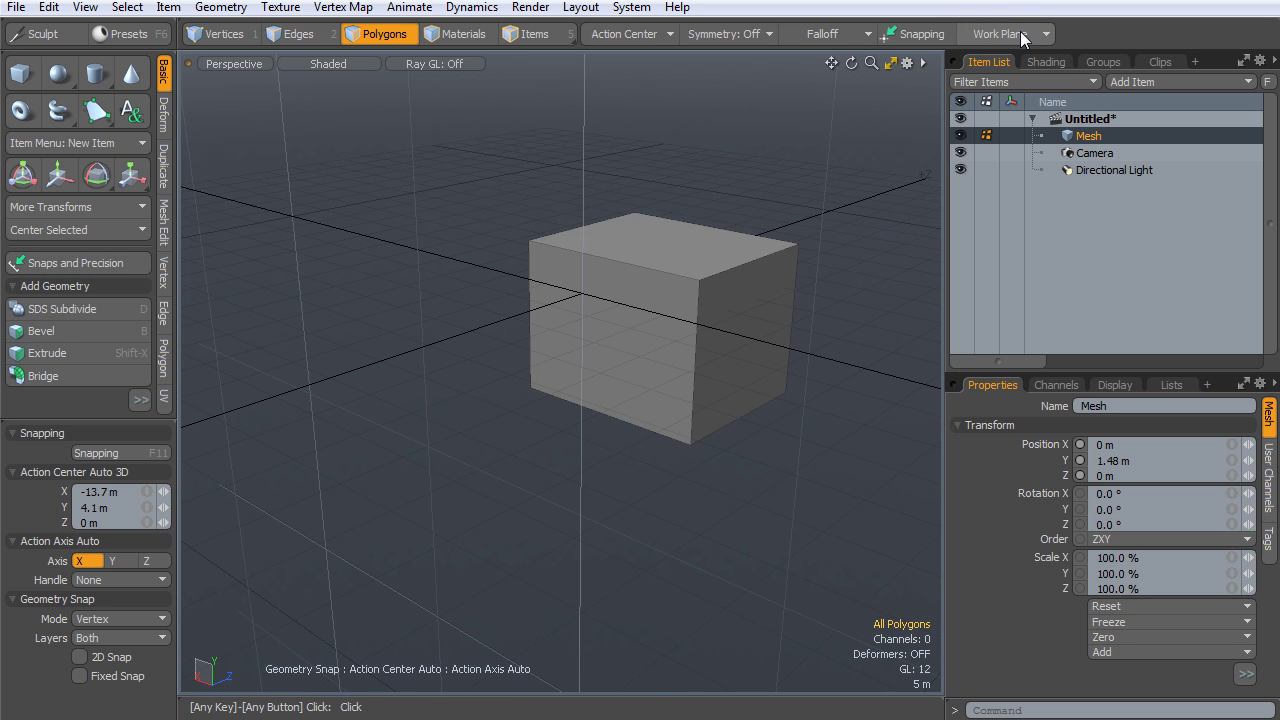
Select a side polygon of the cube, rotate it about -42.5° around X into a slope, and drop the Rotate tool
alt+drag(783, 323, 504, 170)
alt+drag(527, 78, 675, 368)
click(641, 390)
key(e)
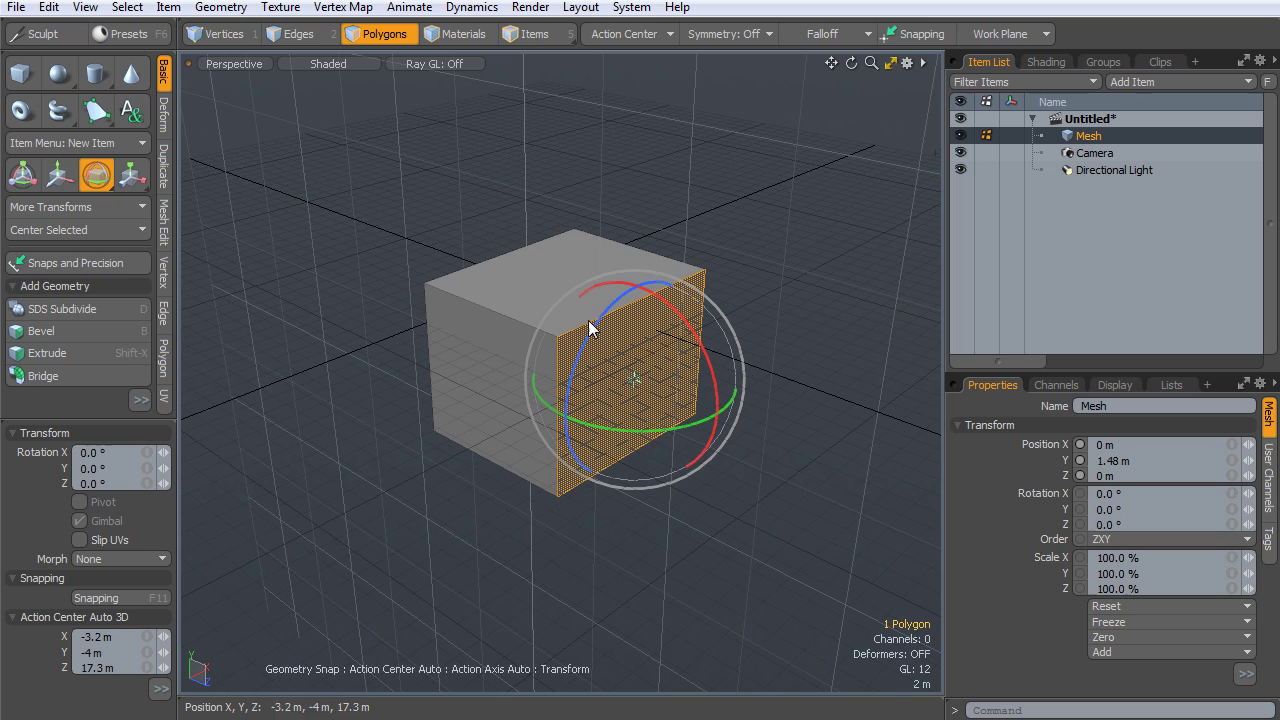
drag(662, 302, 608, 277)
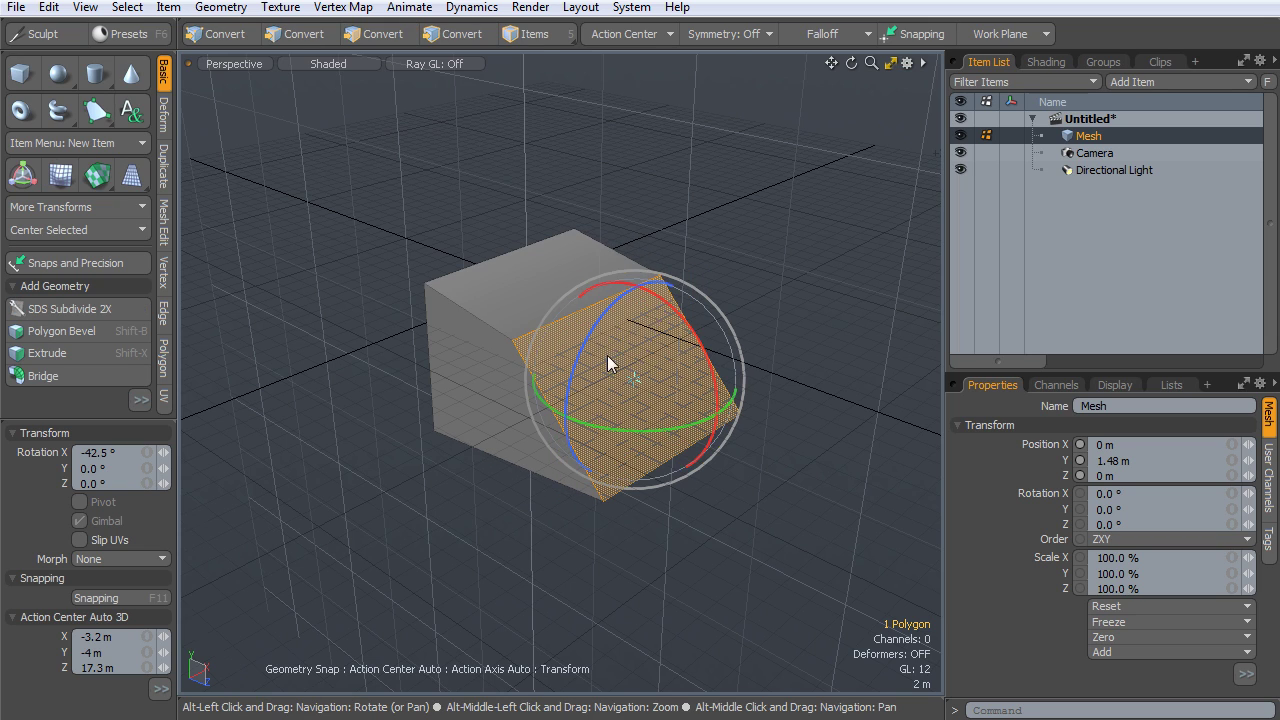
alt+drag(608, 360, 717, 320)
key(space)
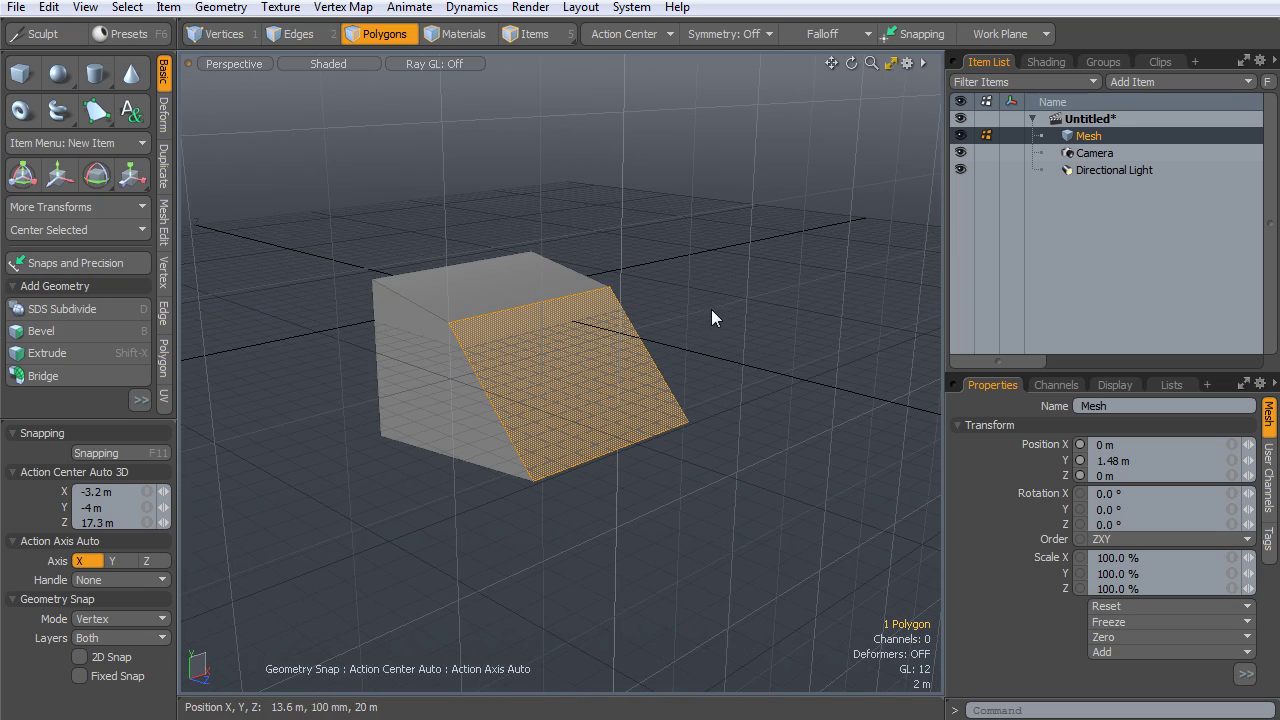
Align the work plane to the selected sloped polygon
click(1002, 34)
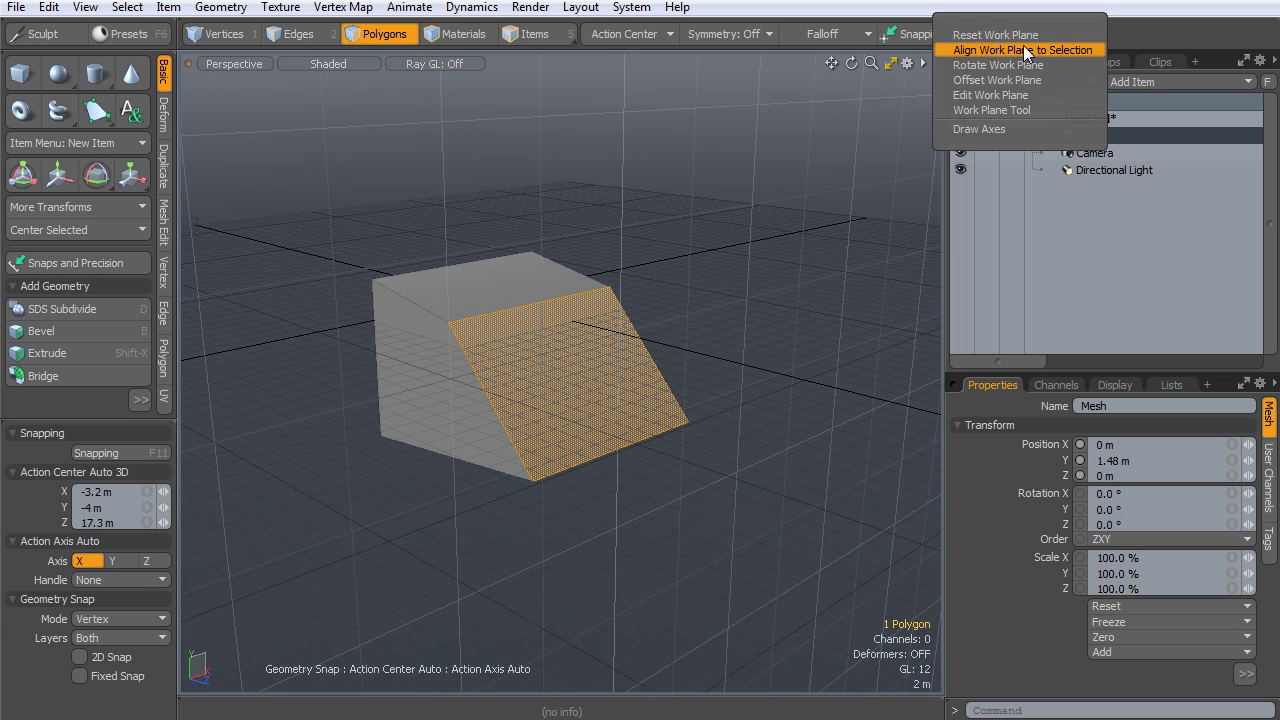
click(1024, 49)
alt+drag(626, 321, 529, 372)
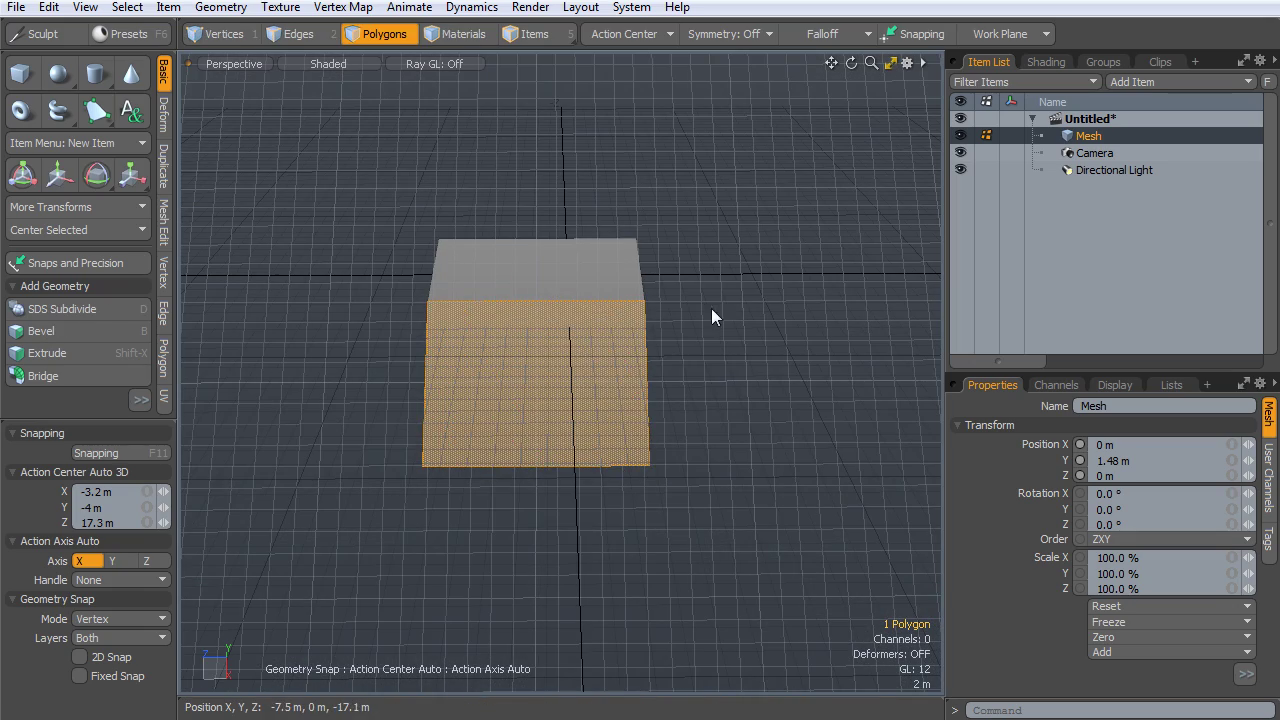
In the Top view, draw a flat cylinder base beside the block with radii of about 11.7 m in X and 13.3 m in Z
key(ctrl+space)
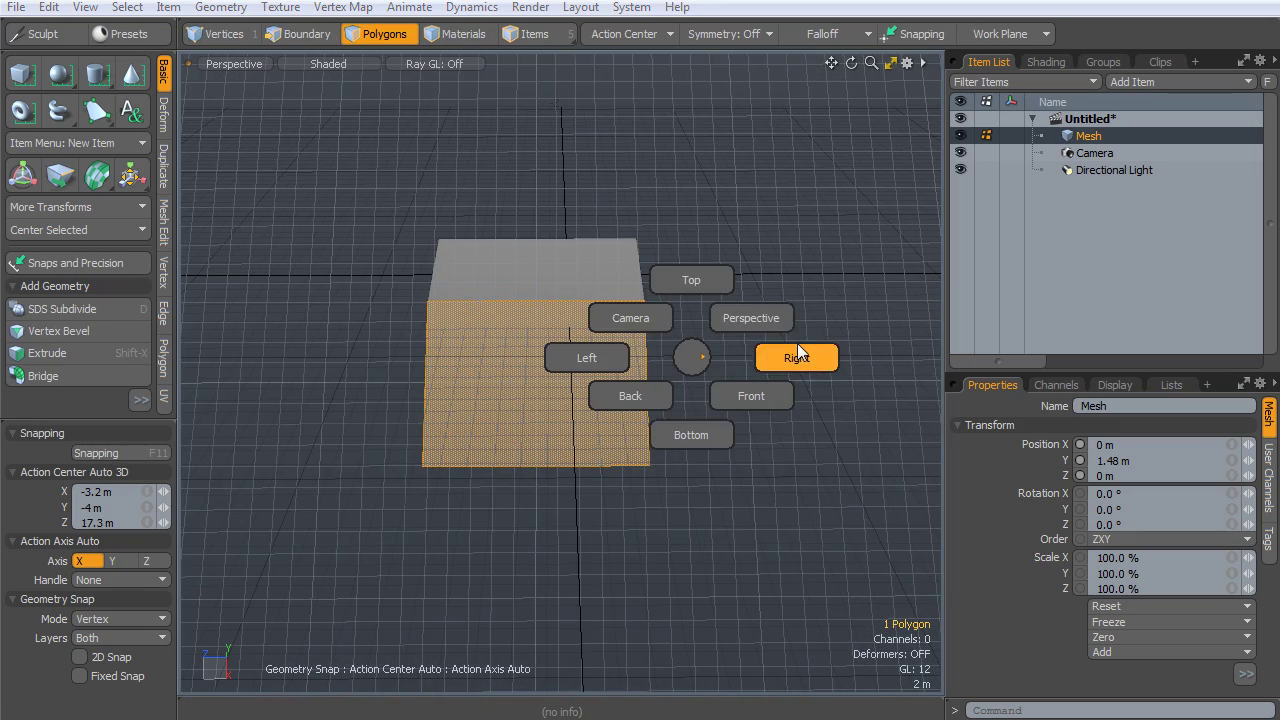
click(688, 275)
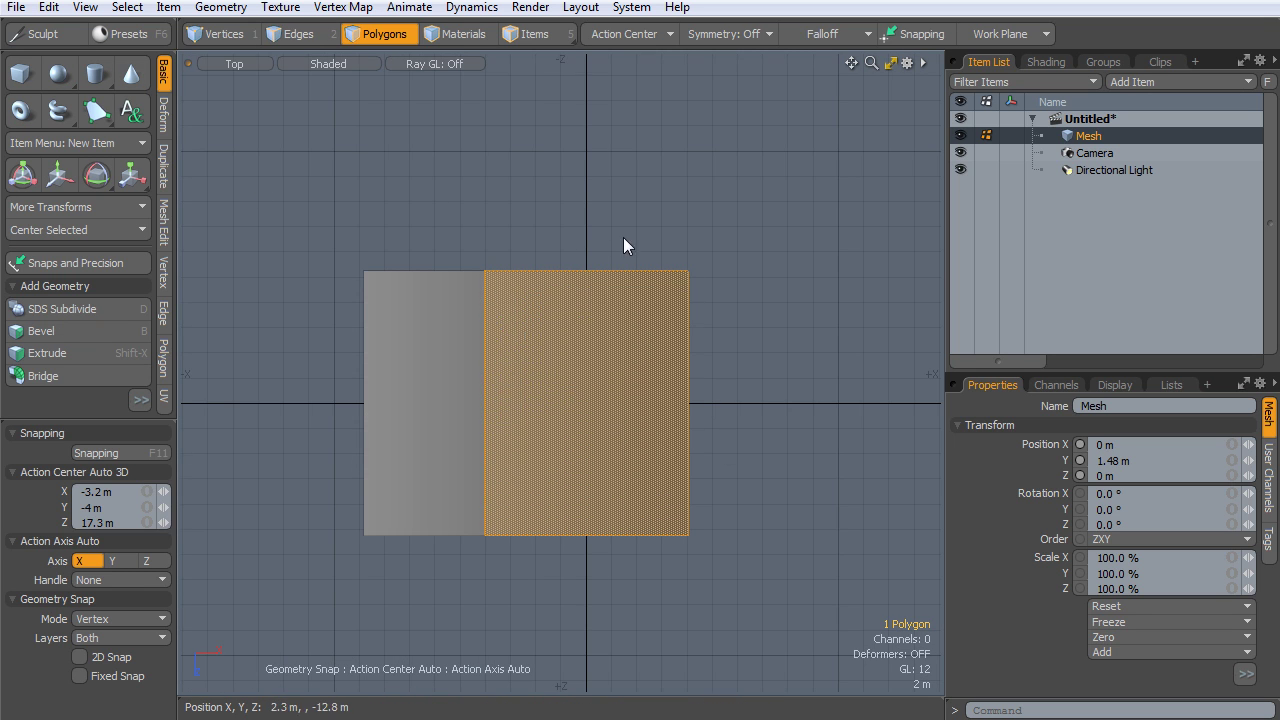
key(1)
click(107, 74)
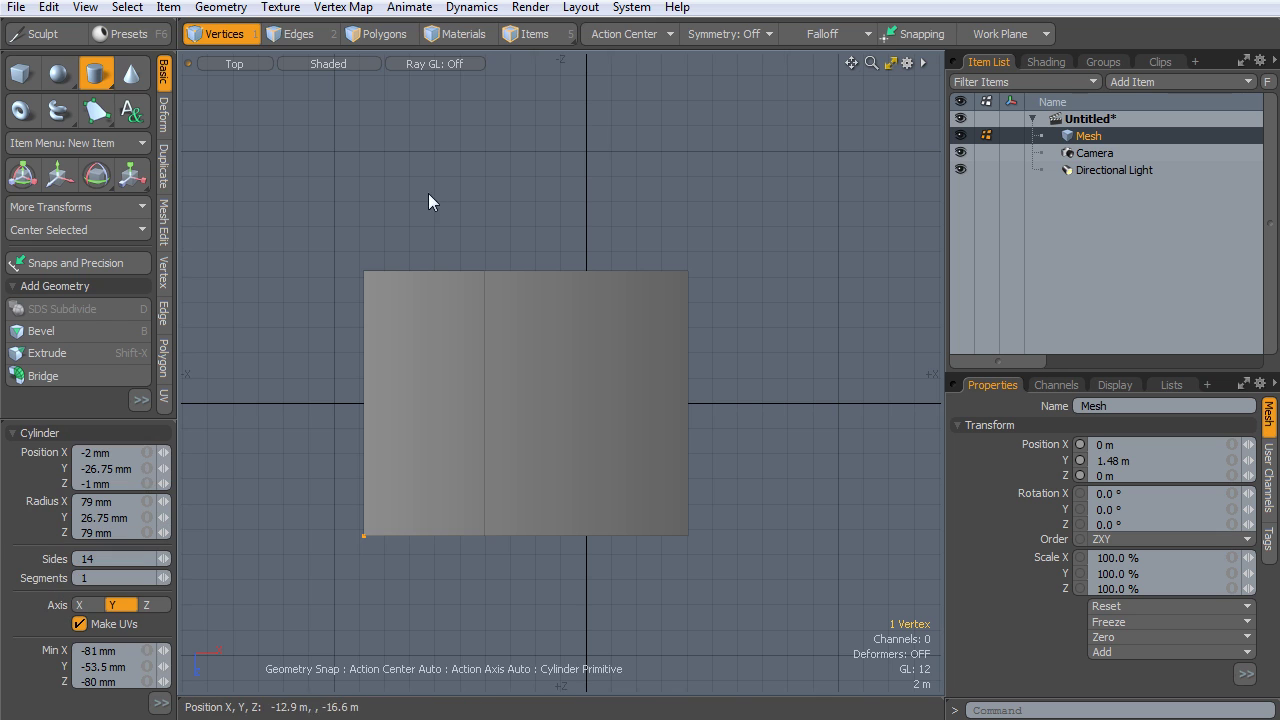
alt+drag(577, 327, 580, 416)
drag(536, 157, 679, 308)
alt+drag(622, 268, 633, 349)
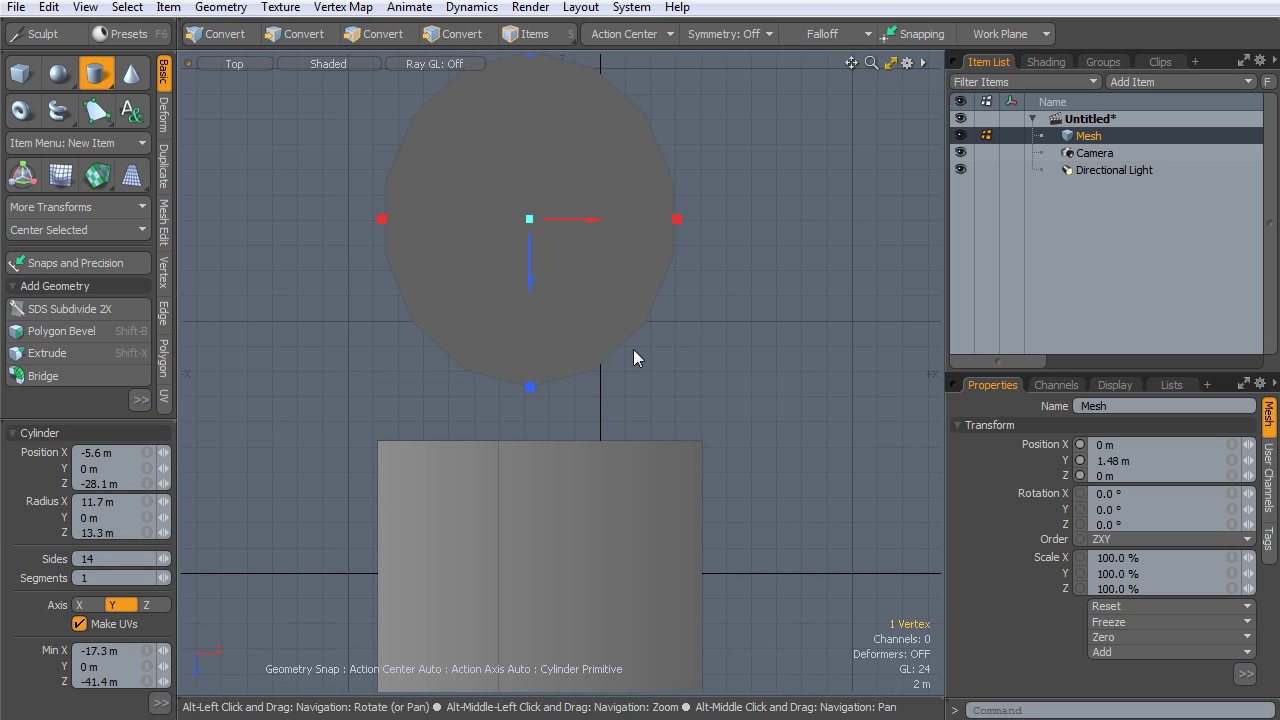
Return to the Perspective view and extend the cylinder off the work plane to a Y radius of about 12.1 m
key(ctrl+space)
click(757, 362)
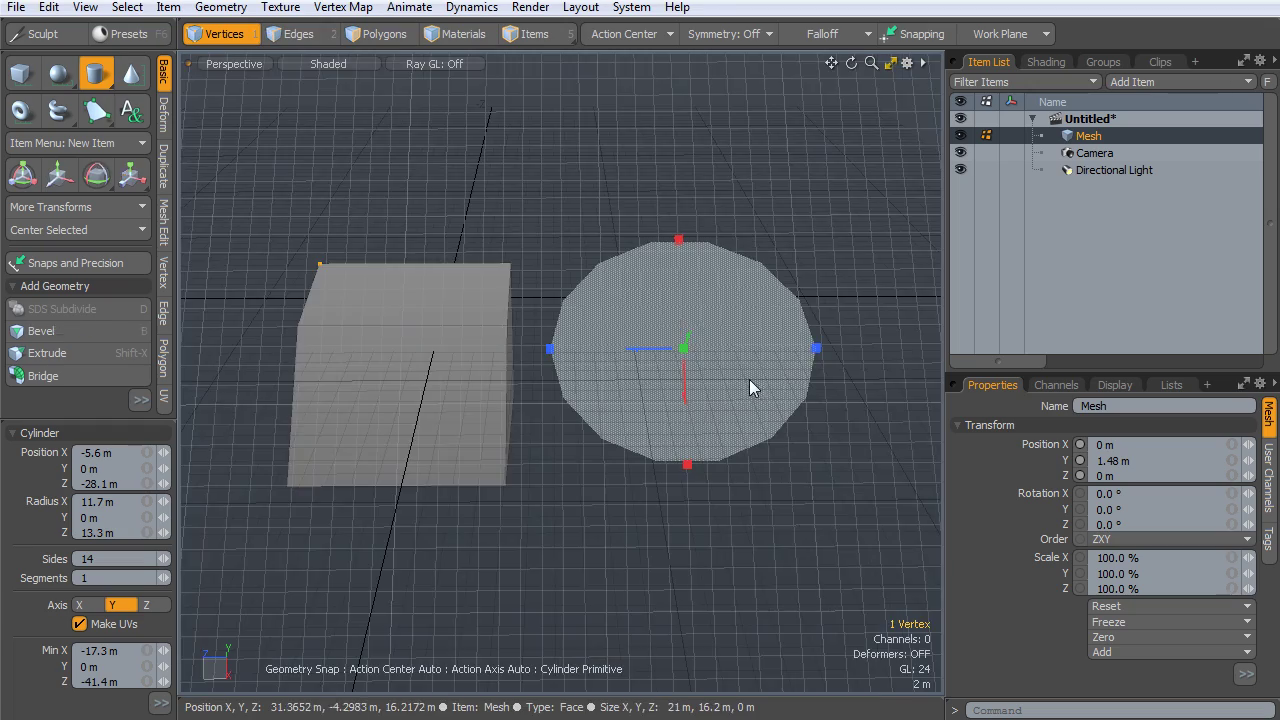
alt+drag(749, 379, 790, 380)
Reset the work plane to its default orientation and view the tilted cylinder beside the sloped block
click(1005, 34)
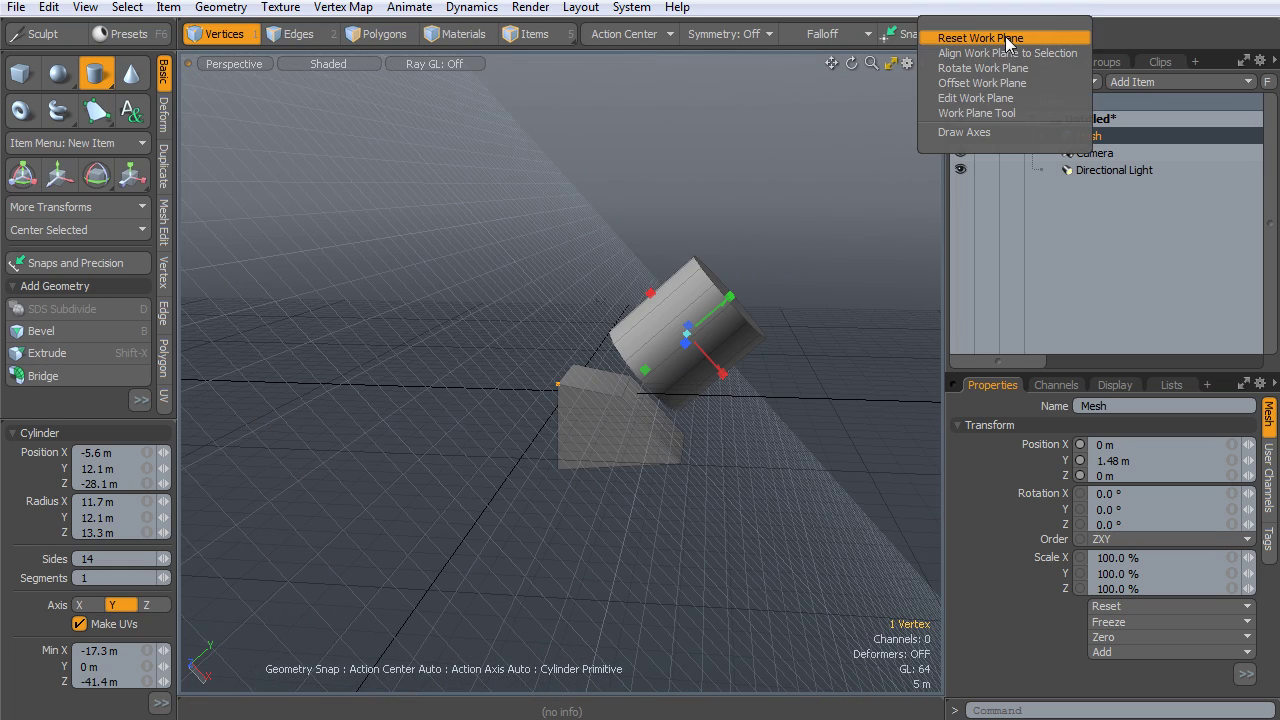
click(989, 38)
alt+drag(720, 360, 538, 290)
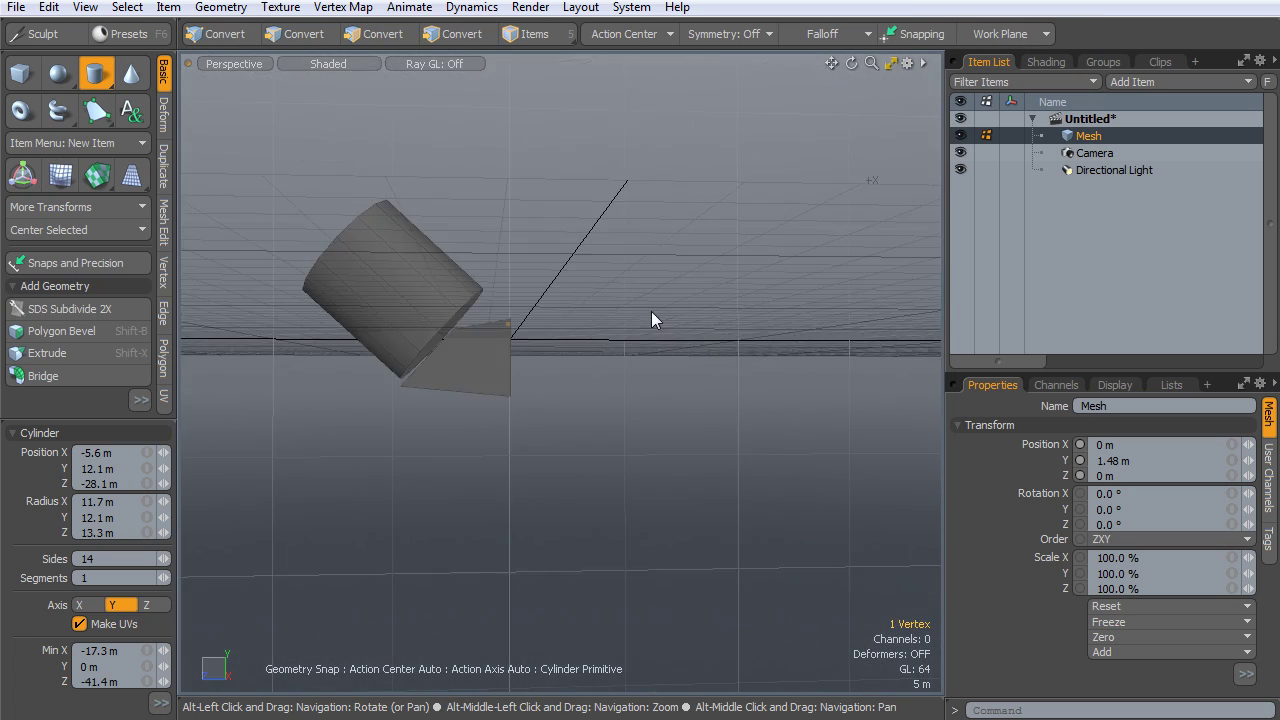
alt+drag(651, 318, 689, 383)
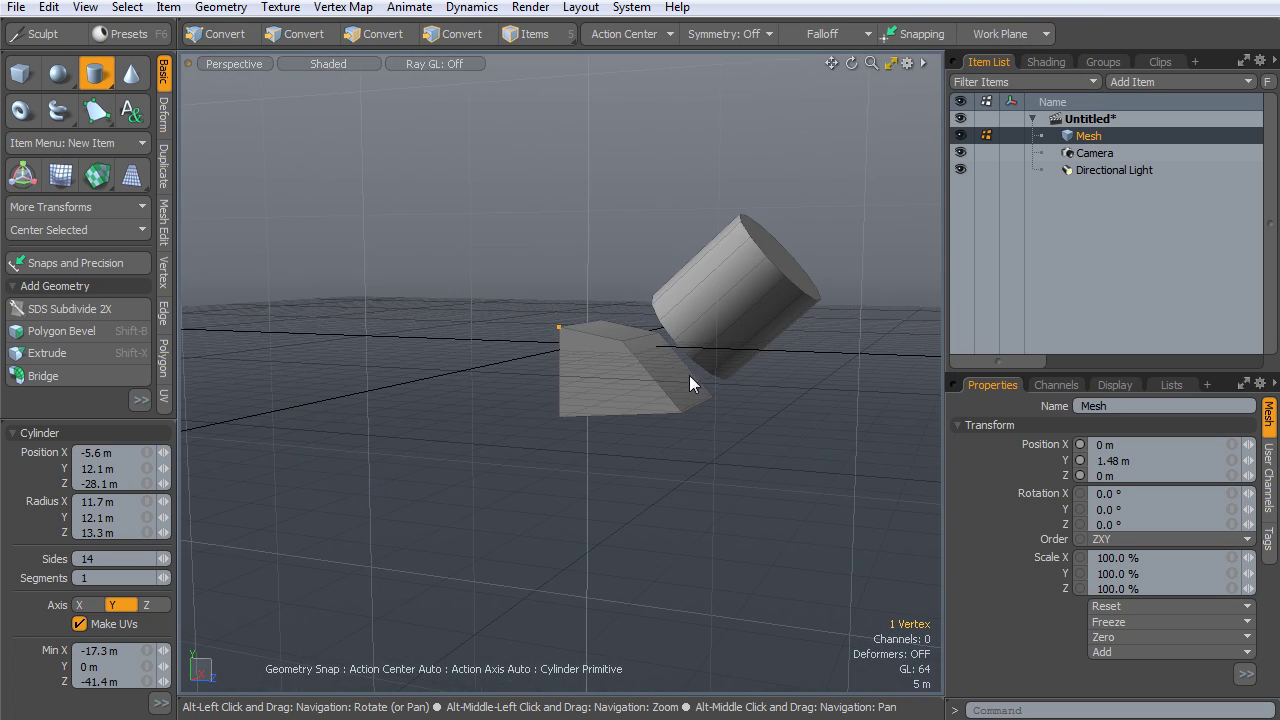